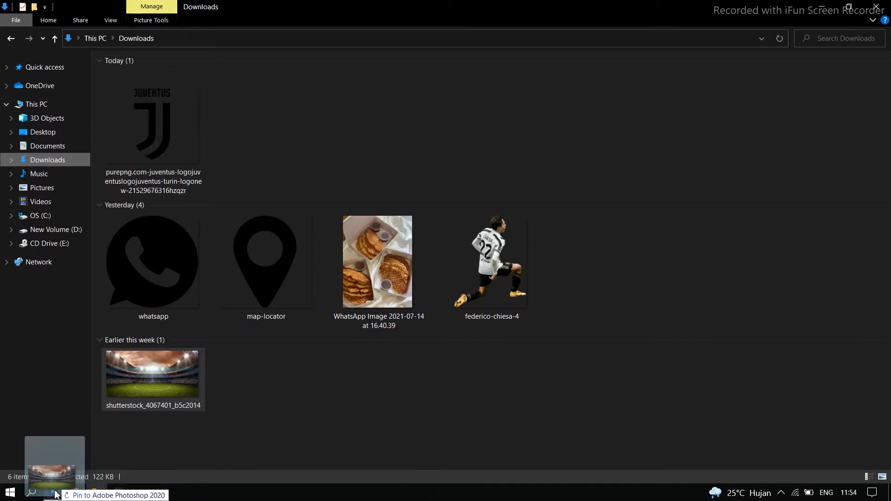
# Place the stadium image shutterstock_4067401_b5c2014 from Downloads into the document, scaled to about 790% so it fills the canvas
pyautogui.moveTo(490, 248); pyautogui.dragTo(752, 24)
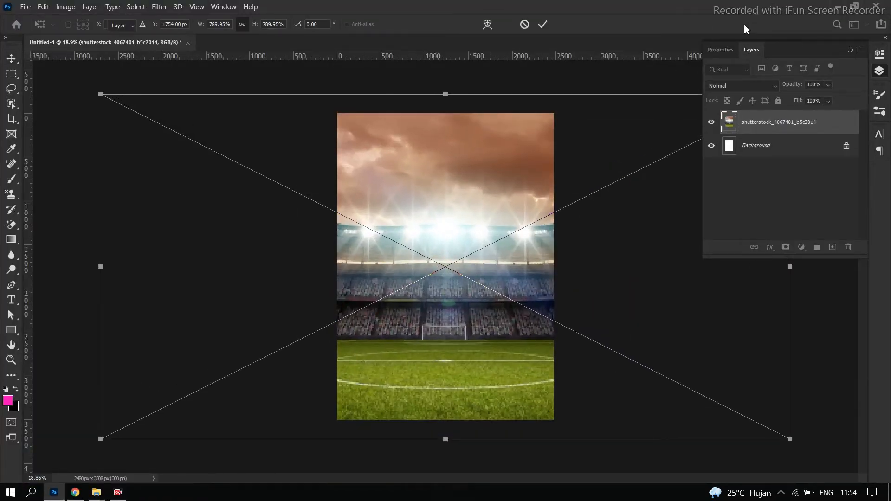
pyautogui.press('Return')
pyautogui.moveTo(490, 326); pyautogui.dragTo(489, 324)
pyautogui.click(626, 368)
pyautogui.click(476, 313)
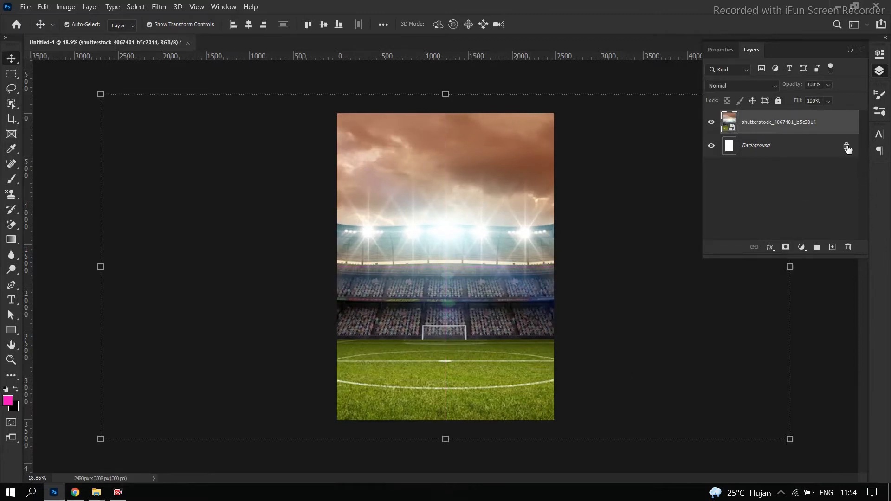
# Add a Gradient Map adjustment layer above the stadium image, reverse its colours, and open its gradient for editing
pyautogui.click(803, 246)
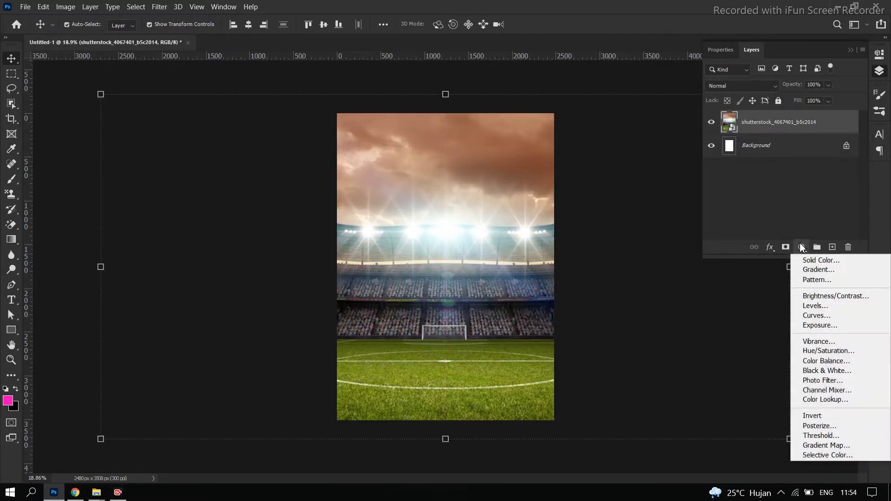
pyautogui.click(822, 445)
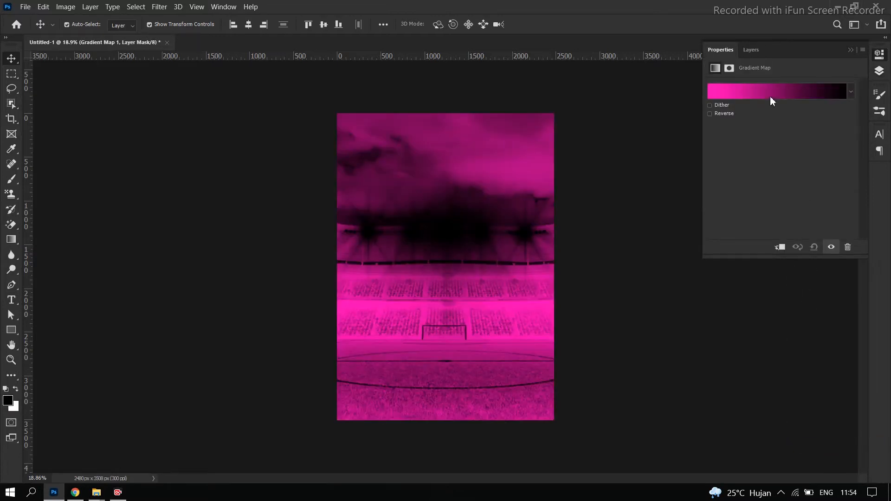
pyautogui.click(771, 97)
pyautogui.click(766, 97)
pyautogui.click(709, 114)
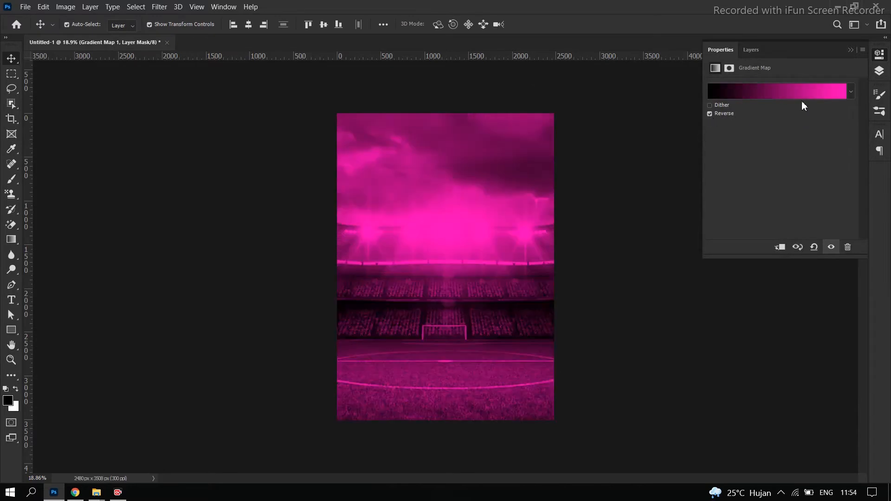
pyautogui.click(792, 91)
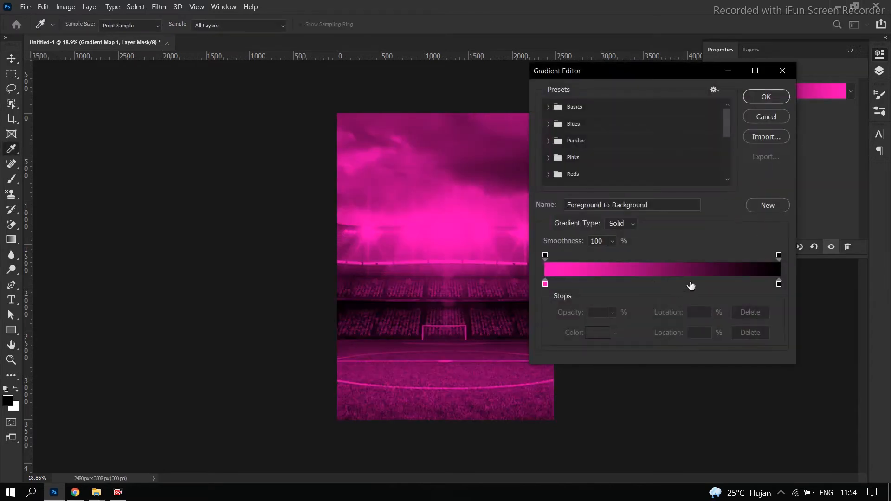
pyautogui.moveTo(771, 284); pyautogui.dragTo(693, 284)
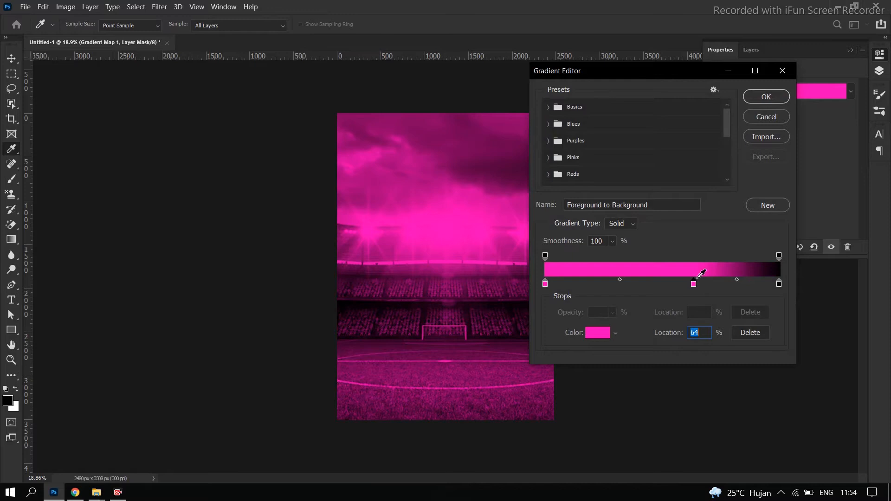
pyautogui.hotkey('ctrl', 'z')
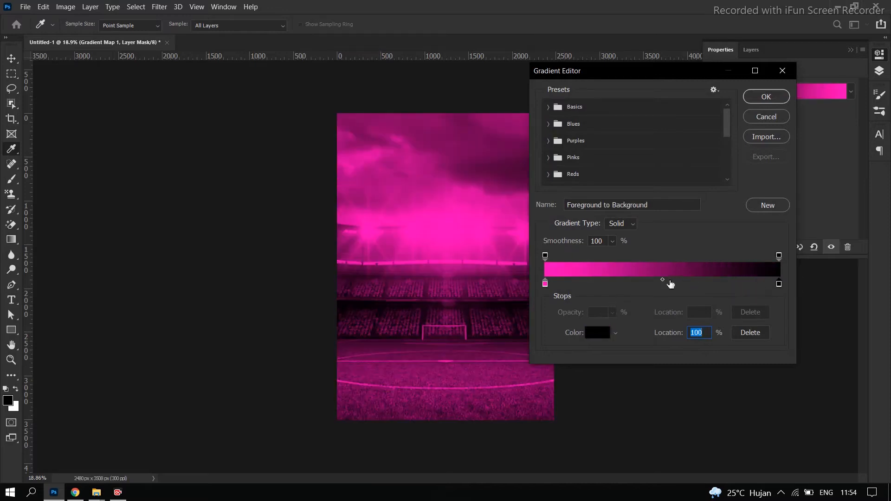
pyautogui.moveTo(662, 280)
pyautogui.mouseDown()
pyautogui.moveTo(586, 279)
pyautogui.moveTo(658, 289)
pyautogui.mouseUp()
pyautogui.hotkey('ctrl', 'z')
# Move the midpoint between the pink and black colour stops to 30% and accept the gradient
pyautogui.moveTo(584, 280); pyautogui.dragTo(620, 284)
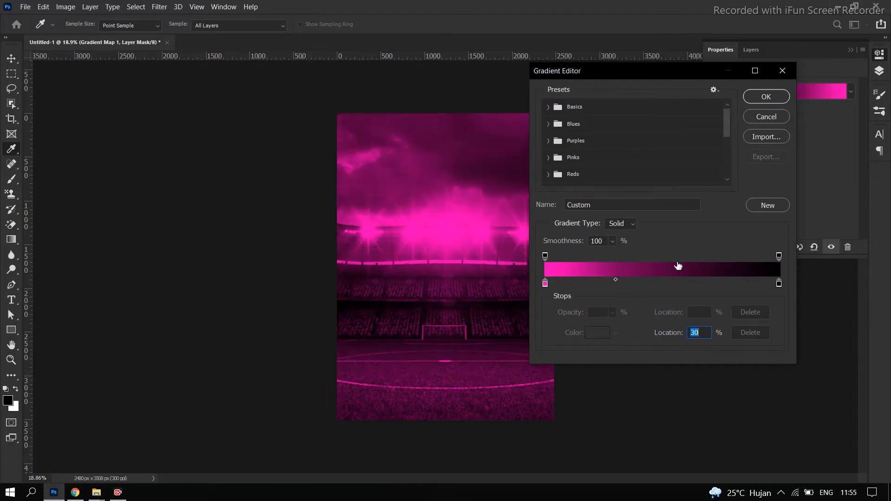
pyautogui.click(766, 97)
pyautogui.click(850, 49)
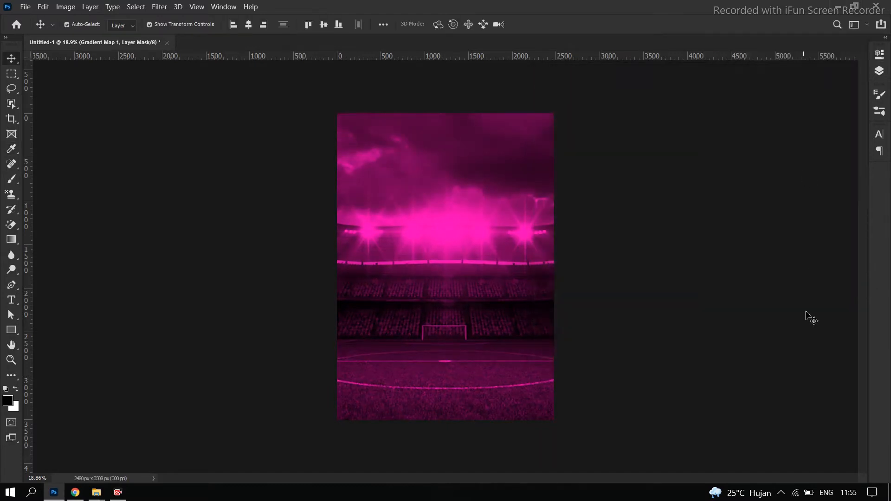
# Clip the Gradient Map adjustment to the stadium layer, adding no extra empty layer above it
pyautogui.click(880, 72)
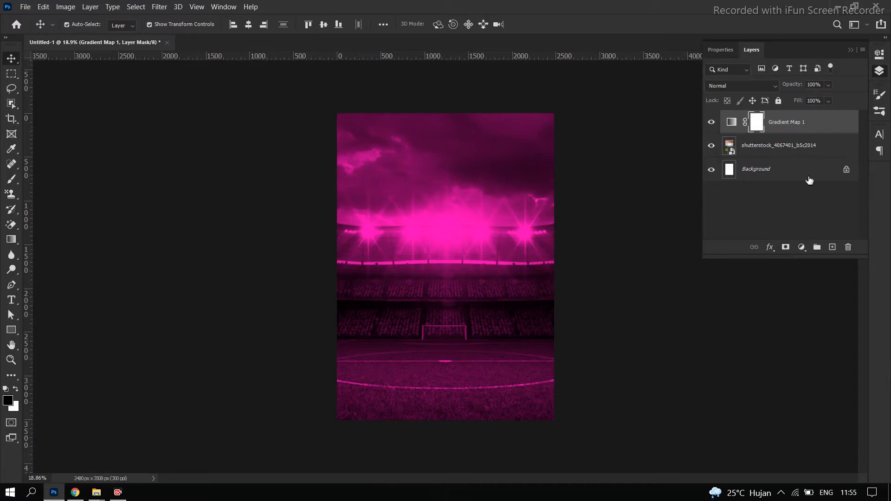
pyautogui.keyDown('alt'); pyautogui.click(790, 135); pyautogui.keyUp('alt')
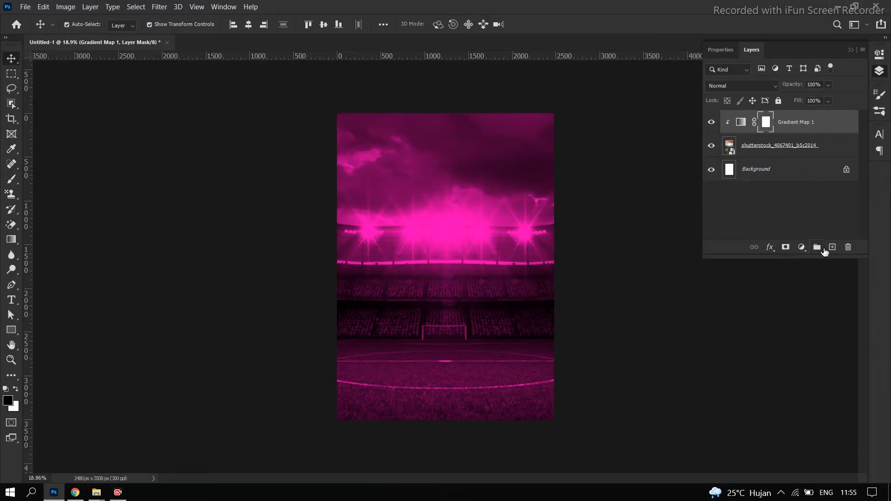
pyautogui.click(831, 248)
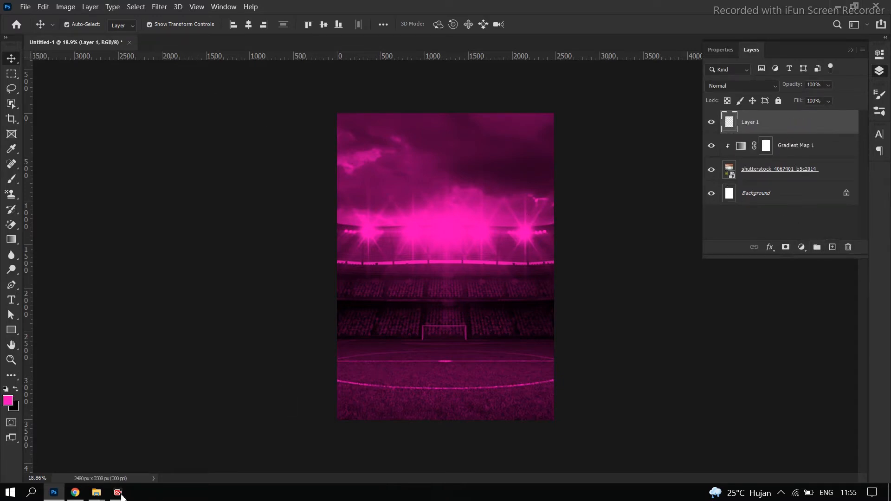
pyautogui.press('Delete')
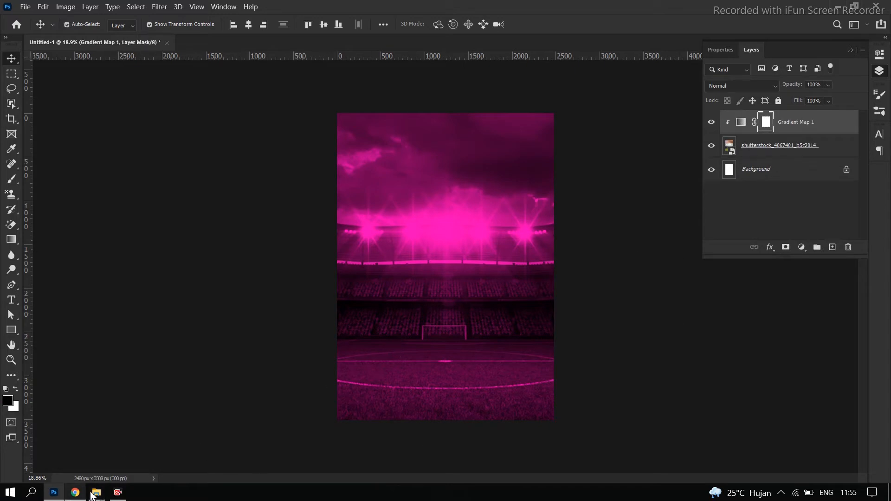
# Place the federico-chiesa-4 cutout over the stadium, scaled to about 22.4% and standing on the pitch
pyautogui.moveTo(93, 493)
pyautogui.click(156, 433)
pyautogui.moveTo(483, 274); pyautogui.dragTo(451, 343)
pyautogui.moveTo(550, 405); pyautogui.dragTo(515, 356)
pyautogui.moveTo(483, 286); pyautogui.dragTo(483, 317)
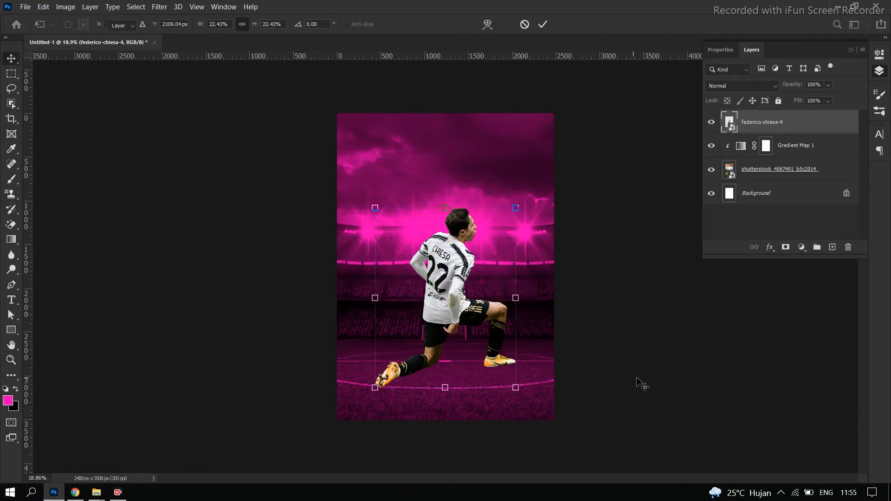
pyautogui.press('Return')
# Create a new empty layer between the Gradient Map and the player cutout
pyautogui.scroll(3, 521, 384)
pyautogui.scroll(1, 532, 391)
pyautogui.scroll(-2, 533, 392)
pyautogui.click(811, 147)
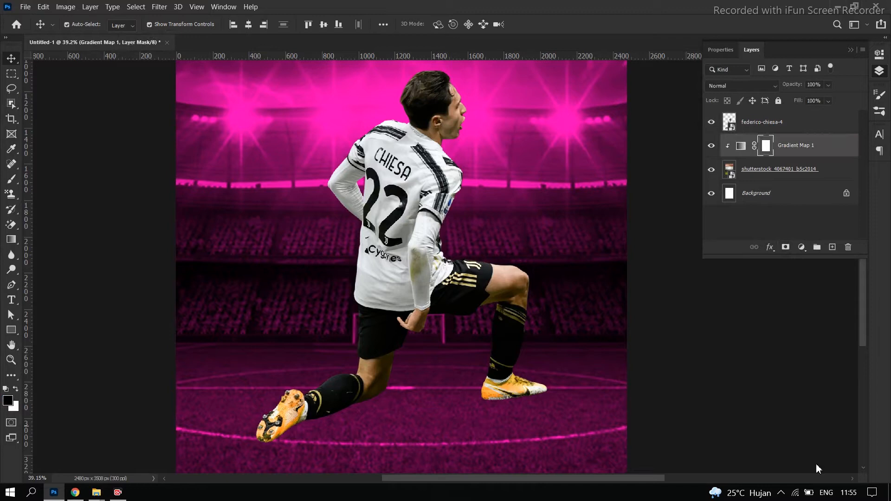
pyautogui.click(833, 247)
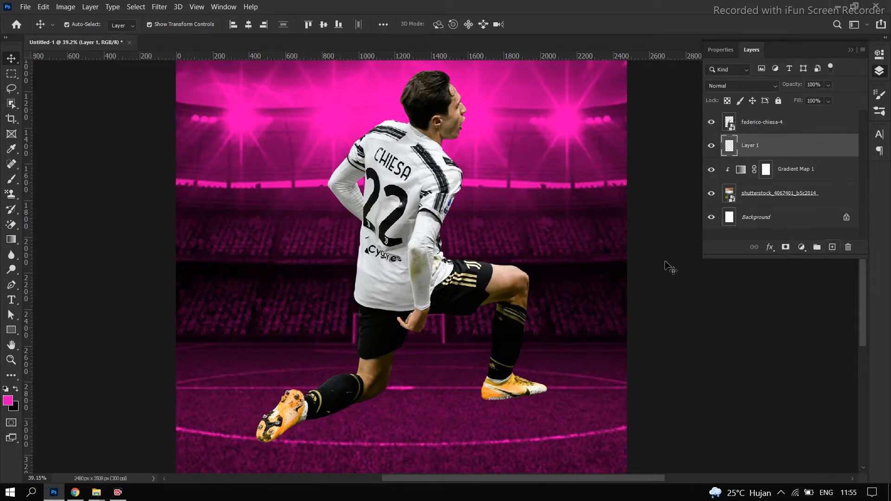
# Set up a soft black 379 px brush at 8° angle and 24% roundness, and paint a shadow under the player's front boot
pyautogui.click(12, 180)
pyautogui.click(100, 25)
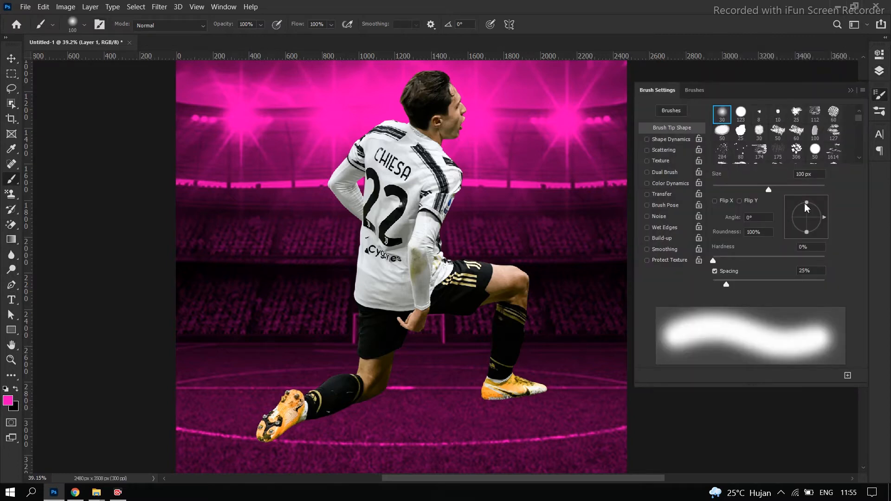
pyautogui.moveTo(806, 203); pyautogui.dragTo(806, 207)
pyautogui.press('x')
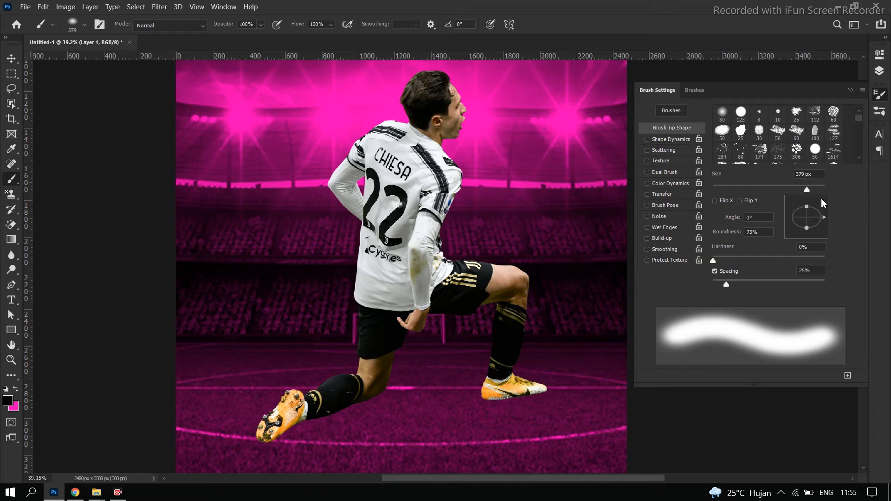
pyautogui.moveTo(807, 207); pyautogui.dragTo(824, 214)
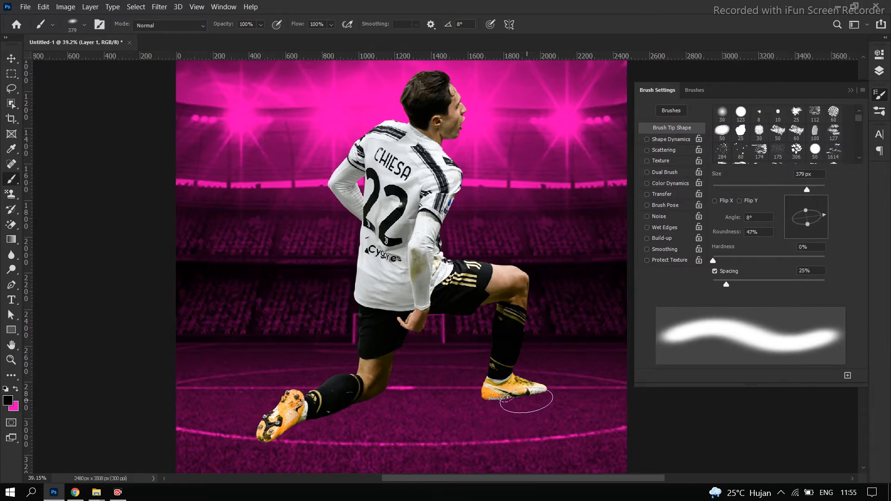
pyautogui.moveTo(806, 211); pyautogui.dragTo(807, 215)
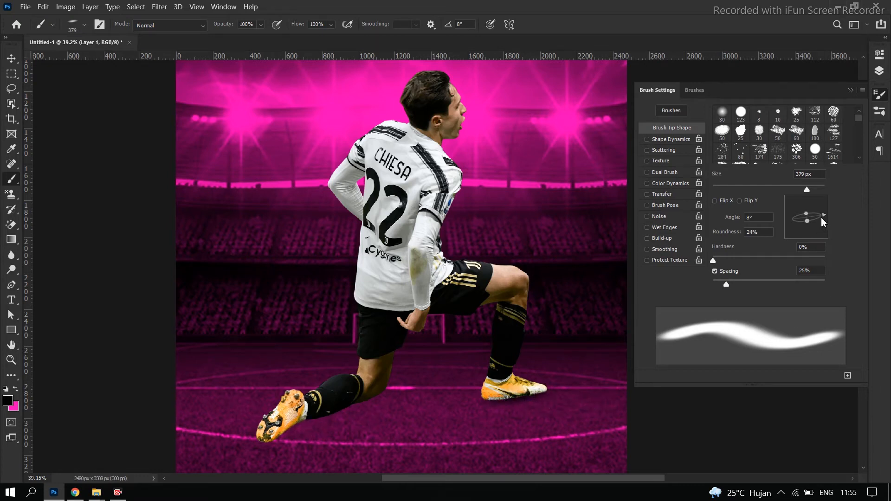
# Set the brush angle to 16° and paint a contact shadow under the player's rear boot
pyautogui.moveTo(822, 220); pyautogui.dragTo(829, 217)
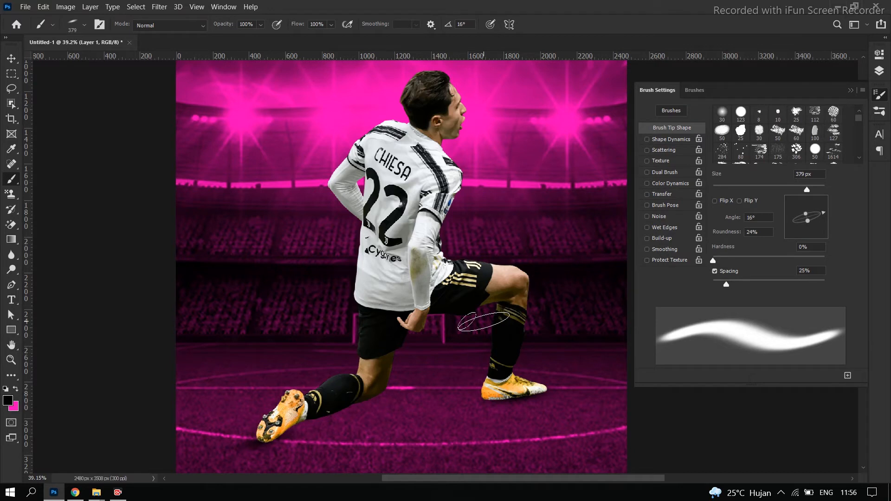
pyautogui.scroll(-3, 479, 321)
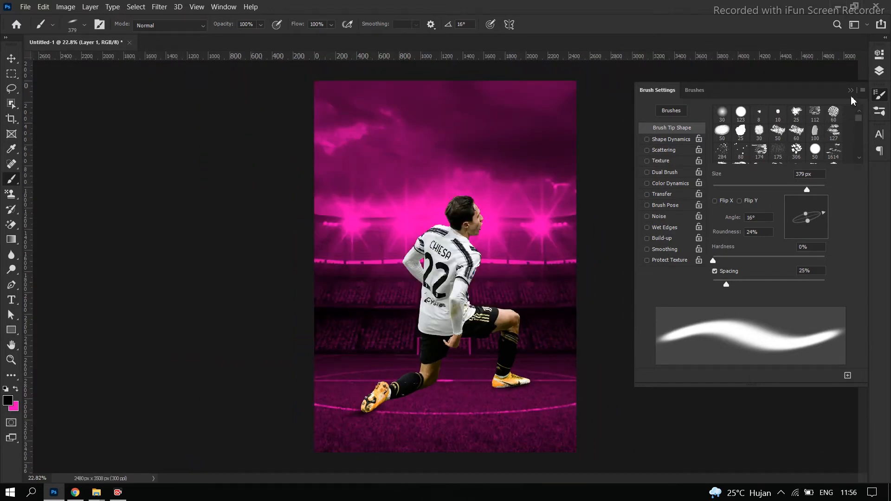
pyautogui.click(879, 94)
# Add a Drop Shadow effect to the federico-chiesa-4 layer with a distance of 299 px
pyautogui.click(878, 71)
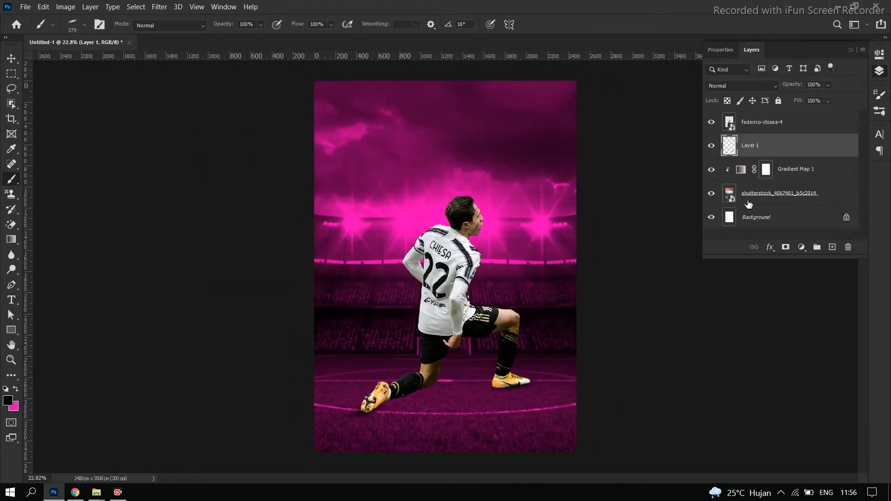
pyautogui.click(789, 127)
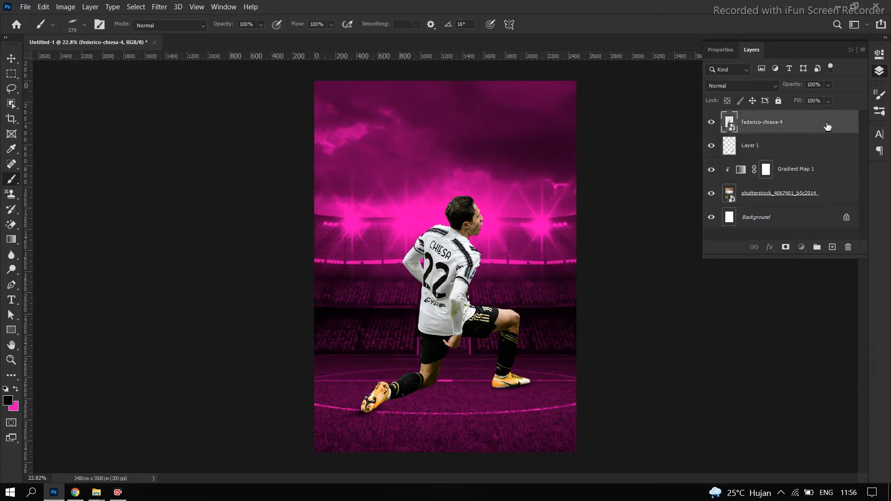
pyautogui.doubleClick(826, 126)
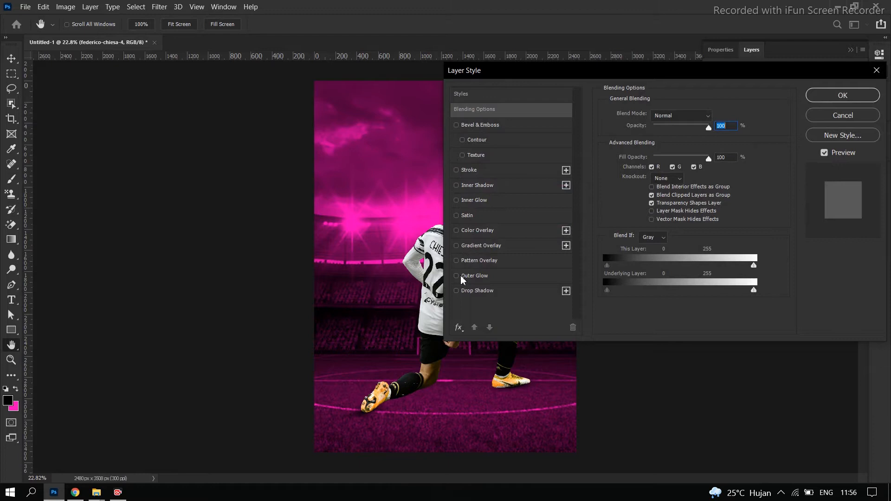
pyautogui.click(456, 291)
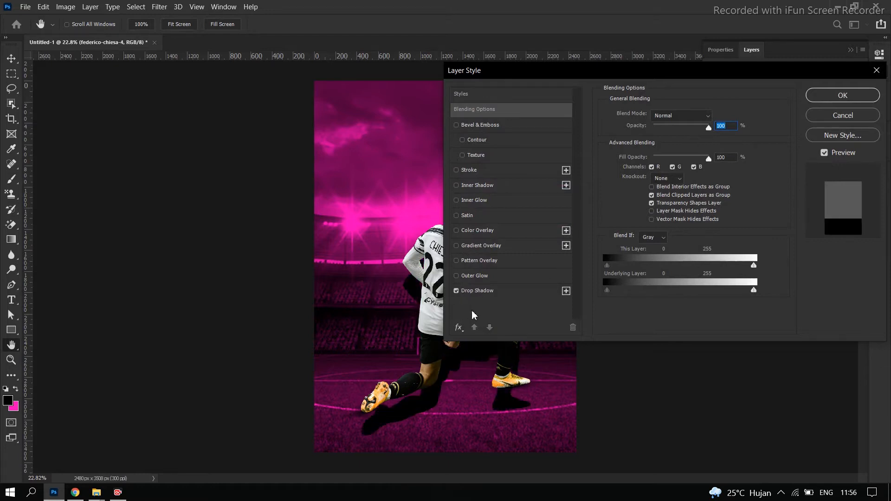
pyautogui.click(473, 292)
pyautogui.moveTo(697, 168)
pyautogui.mouseDown()
pyautogui.moveTo(701, 176)
pyautogui.moveTo(697, 171)
pyautogui.mouseUp()
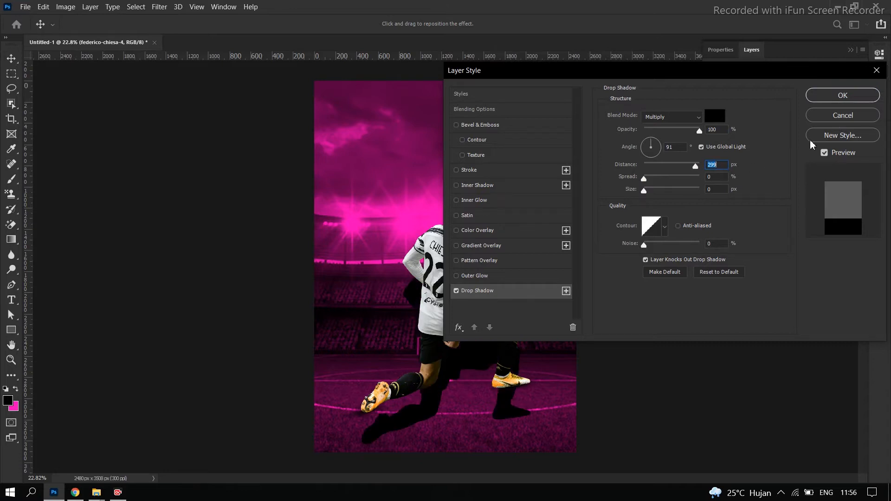
pyautogui.click(842, 95)
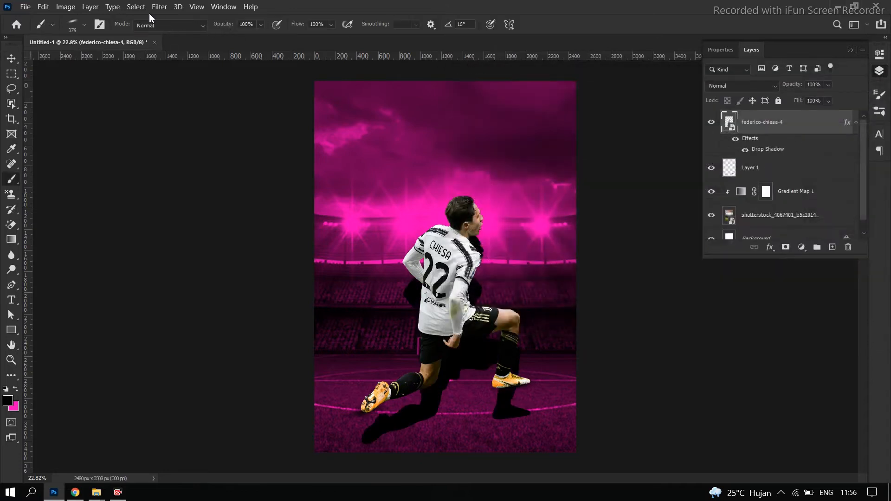
# Convert the player's Drop Shadow effect into its own separate layer
pyautogui.click(70, 7)
pyautogui.moveTo(132, 11)
pyautogui.moveTo(90, 7)
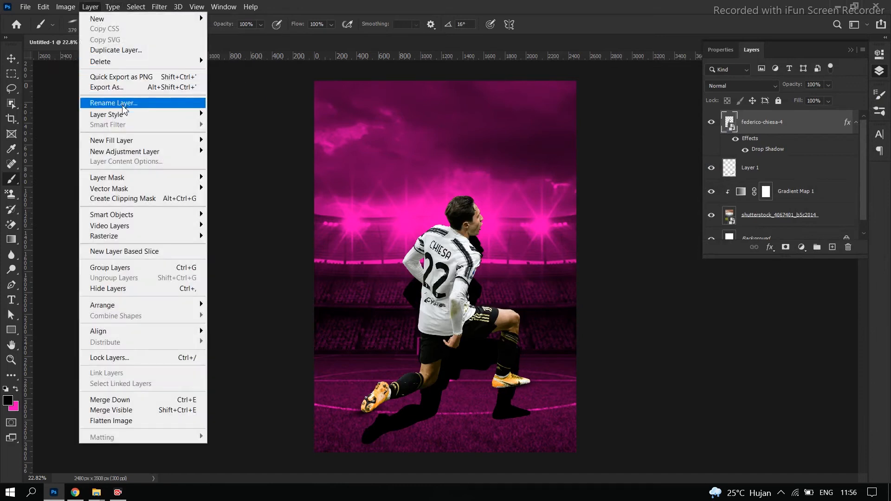
pyautogui.moveTo(187, 115)
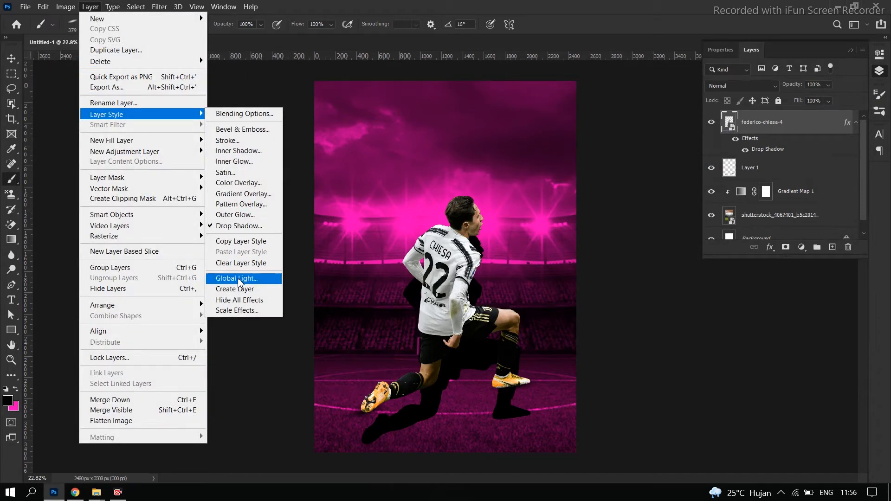
pyautogui.click(237, 289)
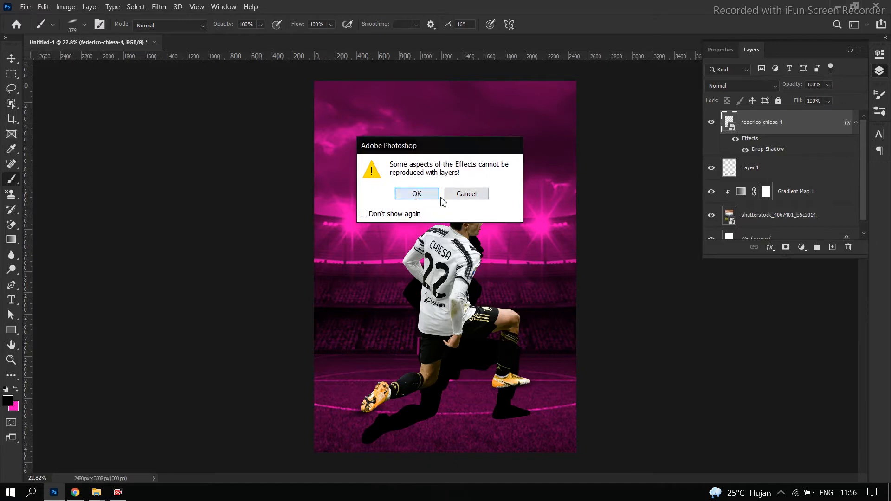
pyautogui.click(417, 194)
# Flip the drop shadow layer vertically to about -60% height, skew it about -6.5° horizontally, and position it beneath the player's feet
pyautogui.click(768, 154)
pyautogui.hotkey('ctrl', 't')
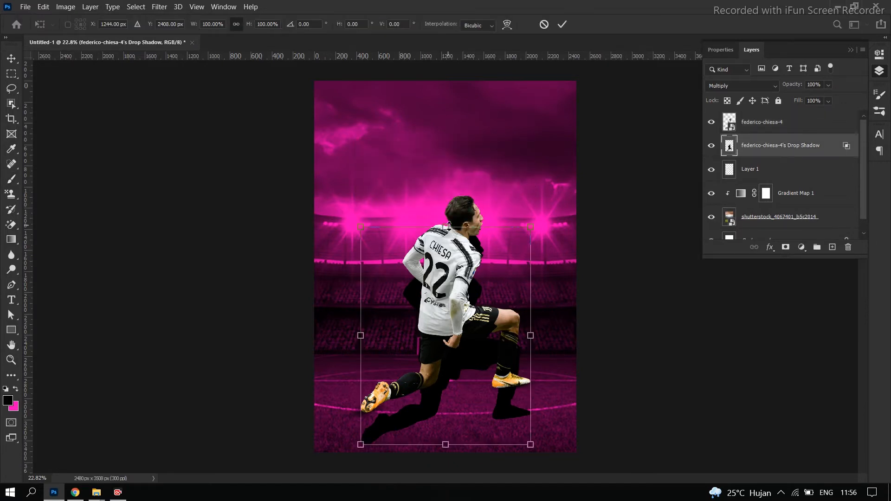
pyautogui.moveTo(446, 229); pyautogui.dragTo(448, 487)
pyautogui.moveTo(460, 402)
pyautogui.mouseDown()
pyautogui.moveTo(445, 432)
pyautogui.moveTo(443, 408)
pyautogui.moveTo(453, 446)
pyautogui.moveTo(448, 414)
pyautogui.mouseUp()
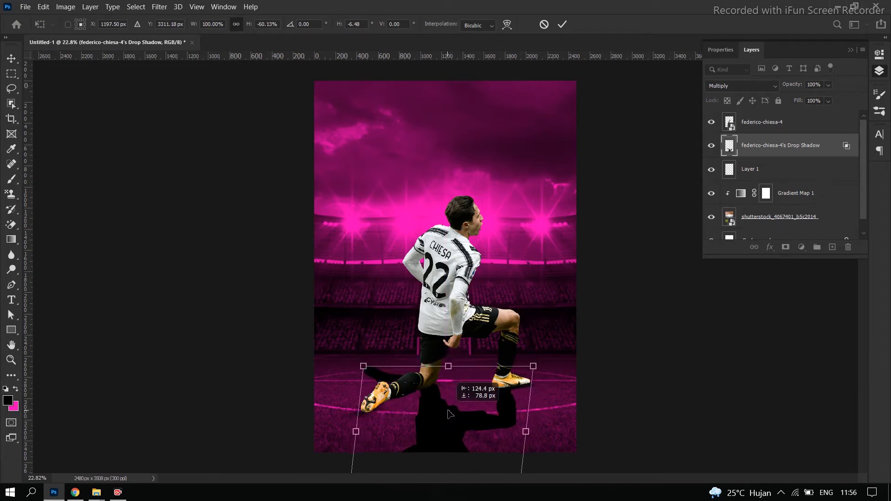
# Start warping the drop shadow, pulling its rear-leg corner down beneath the rear boot and adjusting the upper edge near the front boot
pyautogui.rightClick(473, 413)
pyautogui.click(503, 278)
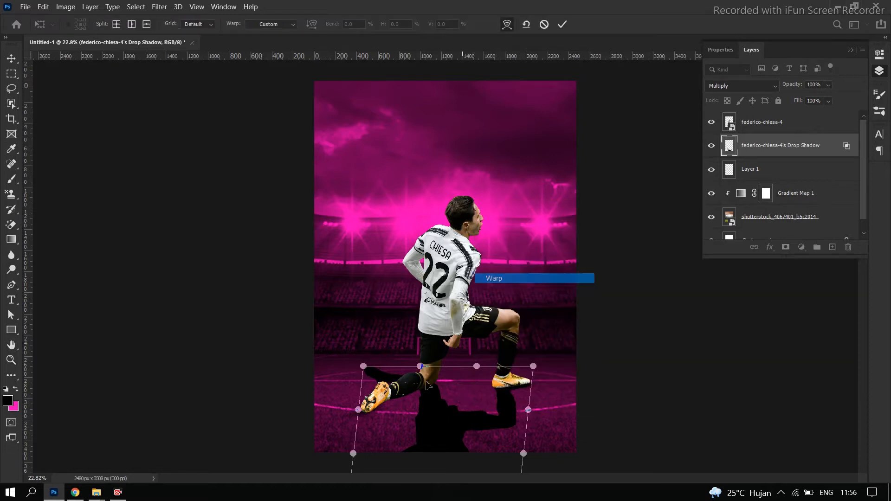
pyautogui.scroll(8, 457, 331)
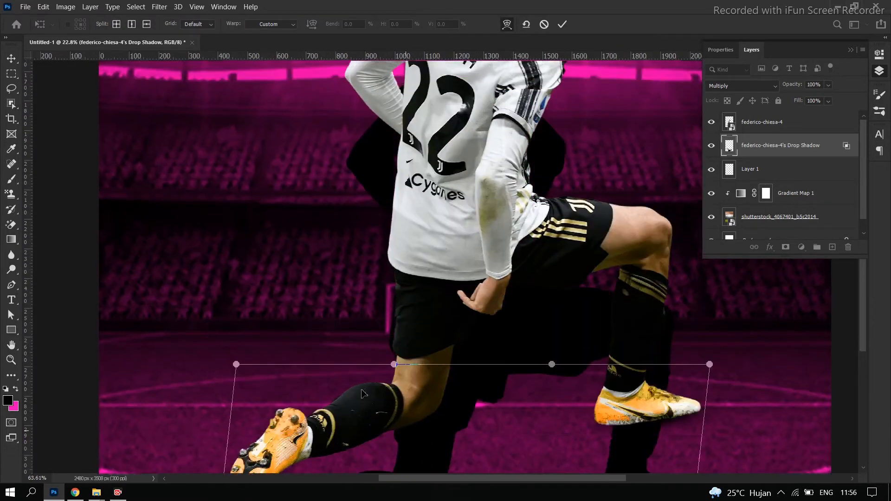
pyautogui.scroll(3, 363, 394)
pyautogui.scroll(-5, 331, 280)
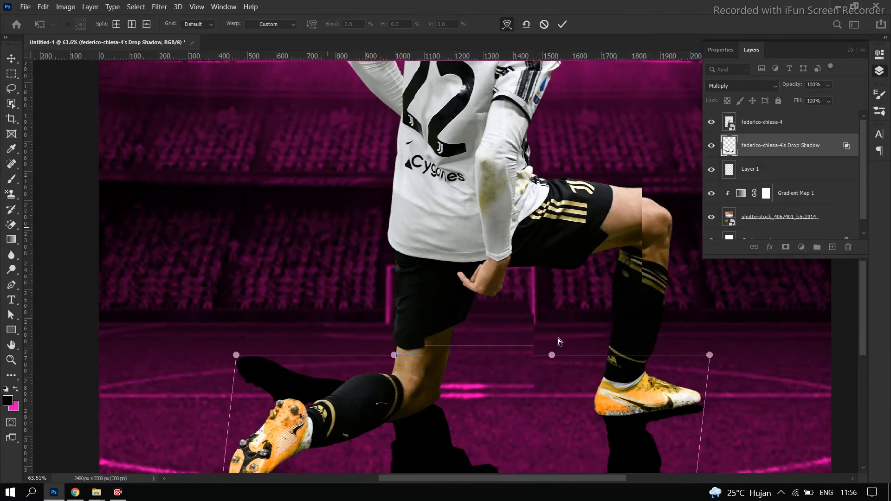
pyautogui.scroll(-5, 414, 307)
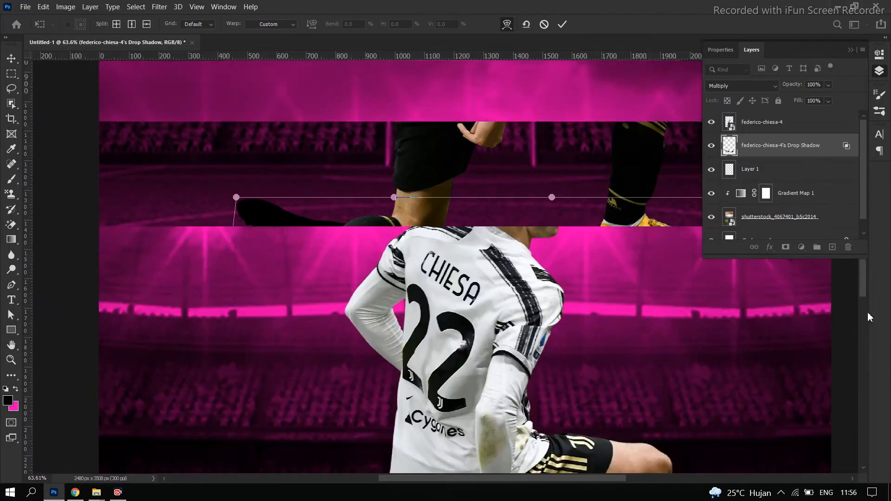
pyautogui.moveTo(861, 288); pyautogui.dragTo(863, 386)
pyautogui.moveTo(237, 209); pyautogui.dragTo(221, 365)
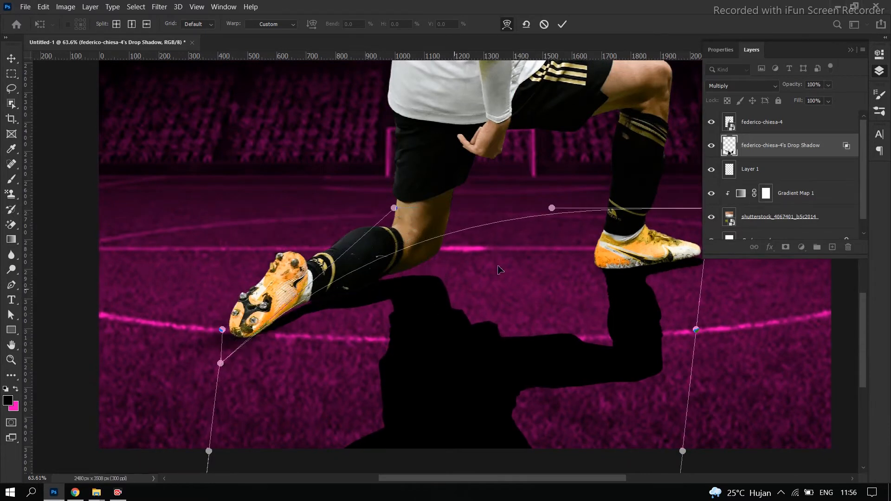
pyautogui.moveTo(552, 210); pyautogui.dragTo(661, 264)
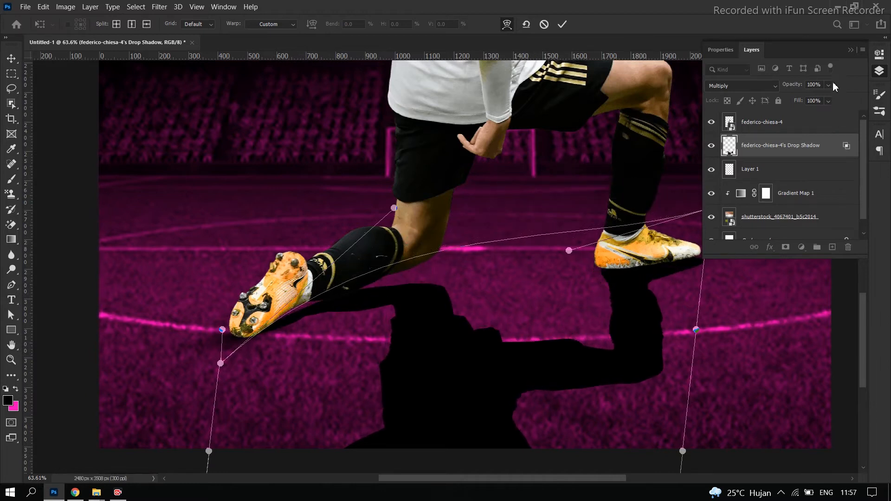
pyautogui.click(850, 50)
pyautogui.moveTo(714, 210); pyautogui.dragTo(706, 199)
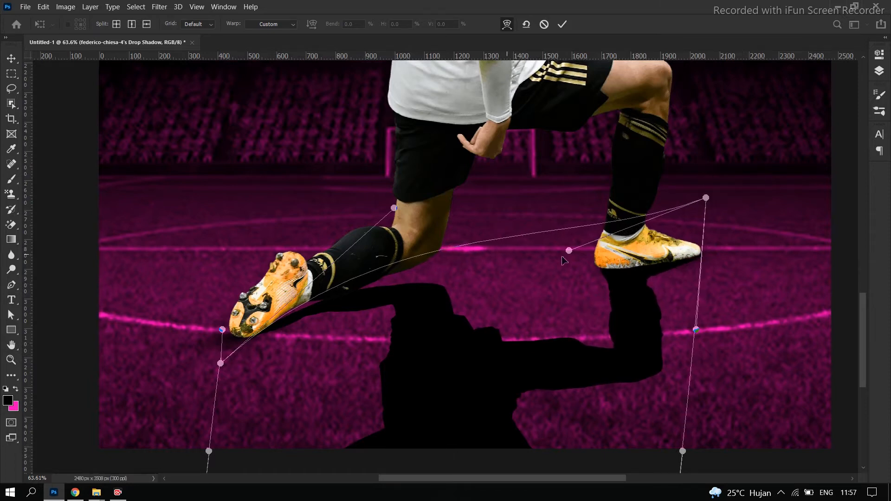
pyautogui.click(451, 235)
pyautogui.moveTo(466, 245); pyautogui.dragTo(456, 237)
pyautogui.hotkey('ctrl', 'z')
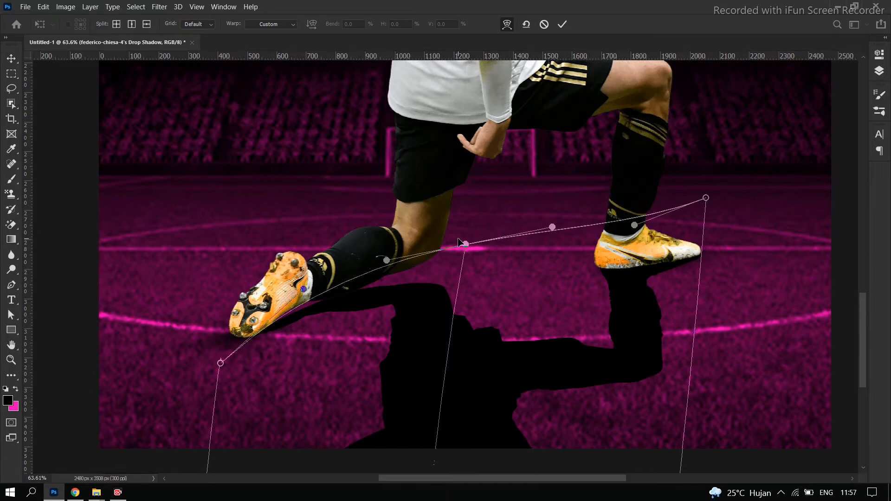
pyautogui.hotkey('ctrl', 'z')
# Refine the shadow's warp so it meets the player's knee and rear boot, and apply the transformation
pyautogui.moveTo(394, 209); pyautogui.dragTo(399, 118)
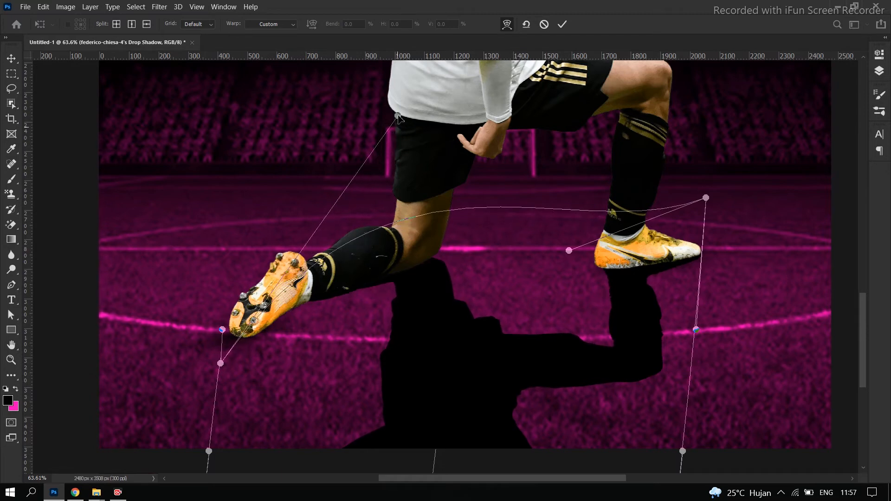
pyautogui.moveTo(224, 356); pyautogui.dragTo(222, 330)
pyautogui.moveTo(219, 368); pyautogui.dragTo(198, 389)
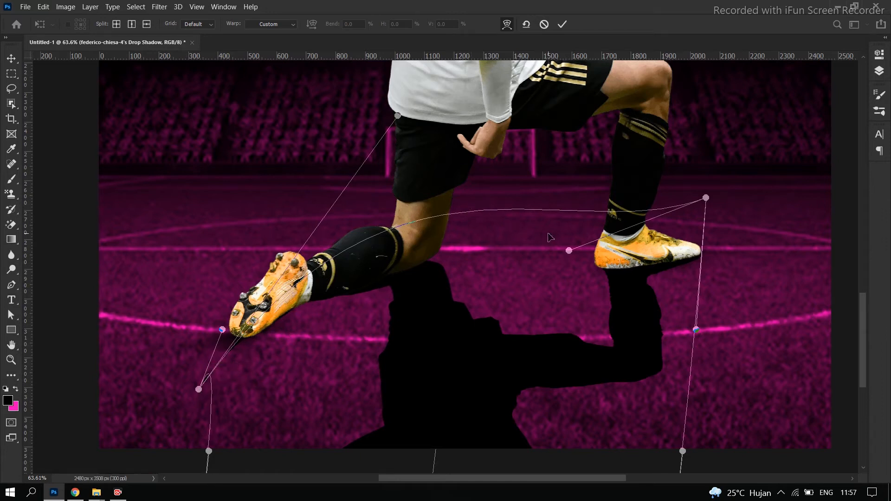
pyautogui.press('Return')
# Apply a Gaussian Blur with a radius of 8 pixels to the drop shadow layer
pyautogui.press('b')
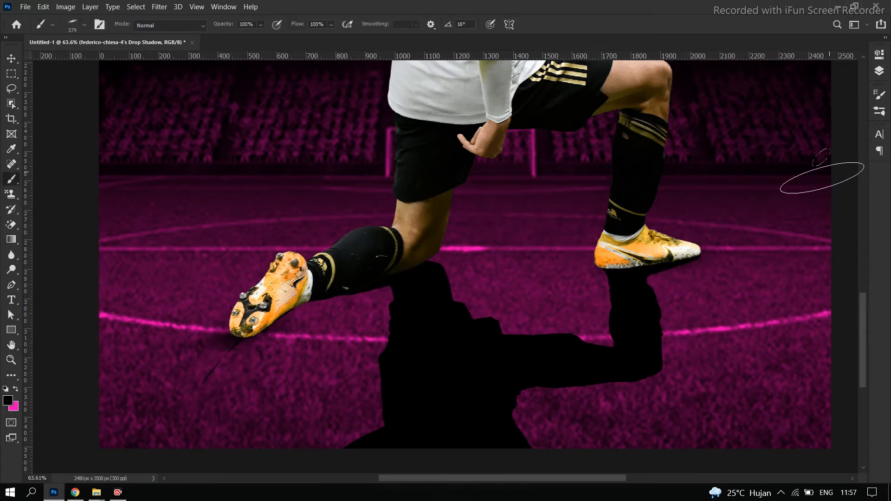
pyautogui.click(880, 72)
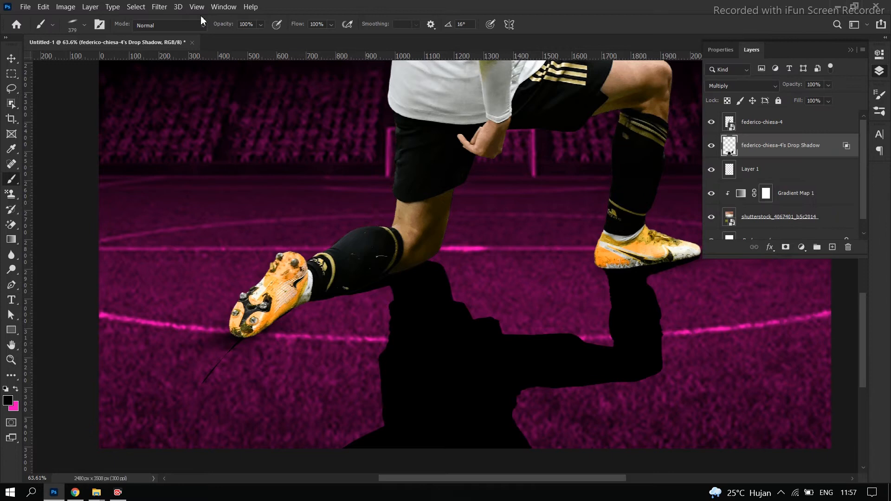
pyautogui.click(159, 7)
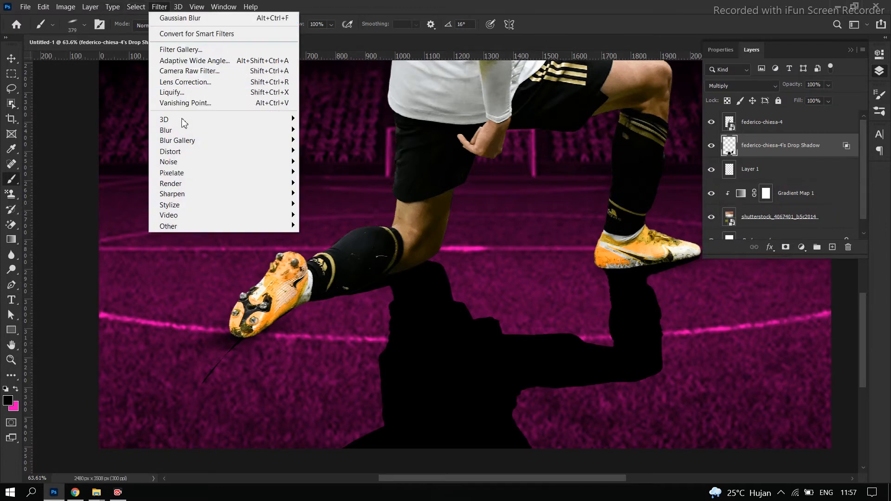
pyautogui.moveTo(179, 131)
pyautogui.click(326, 173)
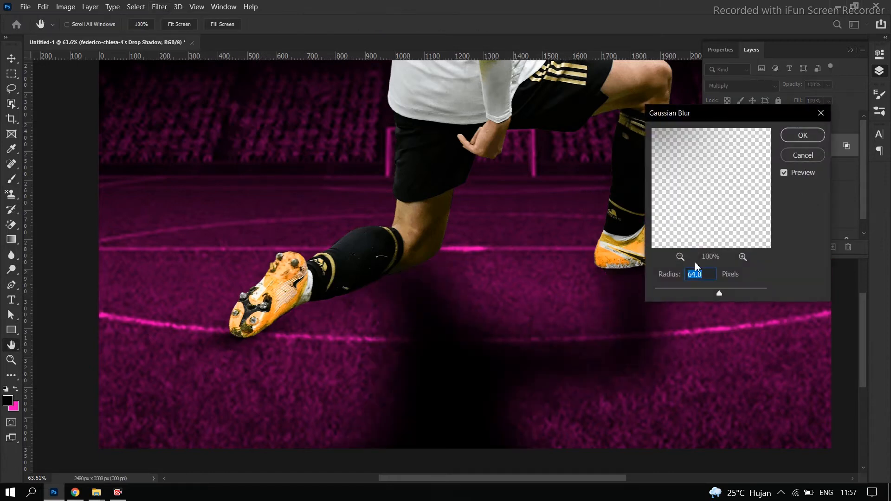
pyautogui.write('8')
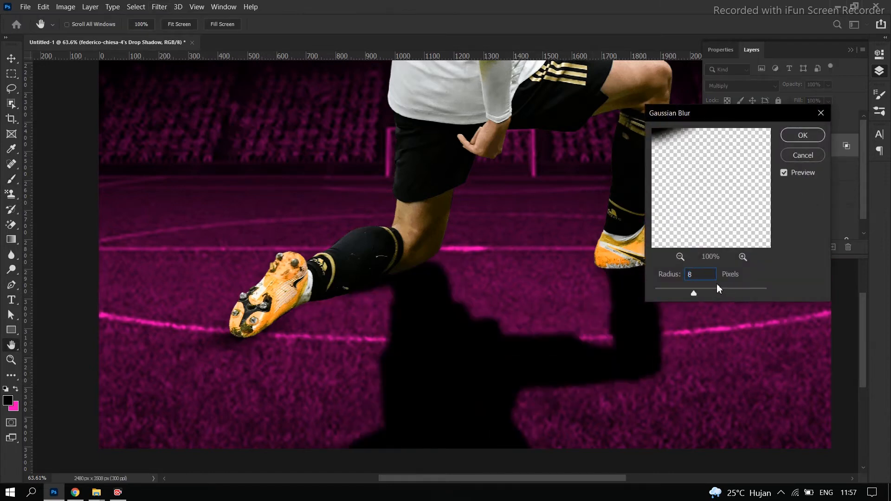
pyautogui.click(803, 137)
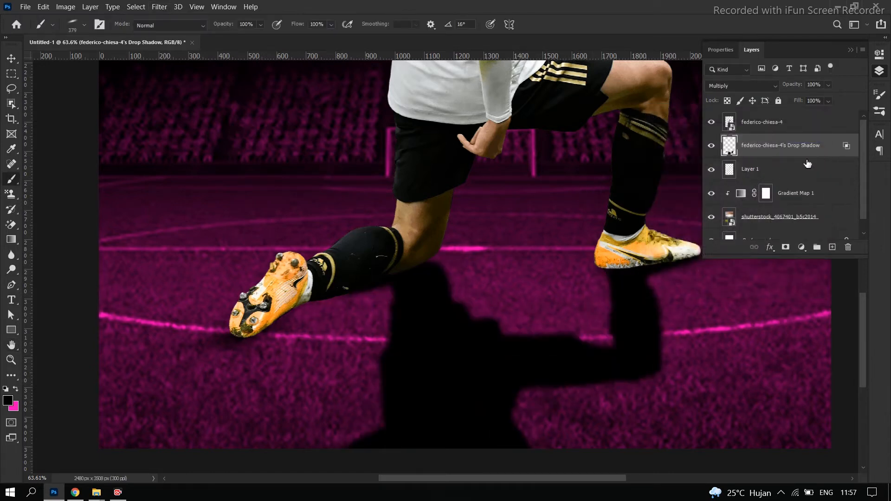
# Enlarge the brush and paint a soft black contact shadow under the player's rear lower leg on Layer 1
pyautogui.click(782, 171)
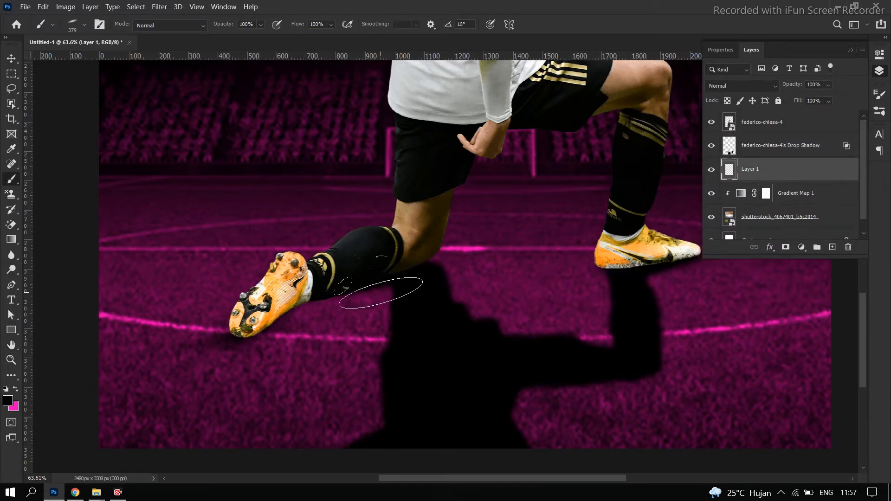
pyautogui.press(']')
pyautogui.press(']')
pyautogui.press(']')
pyautogui.press(']')
pyautogui.press(']')
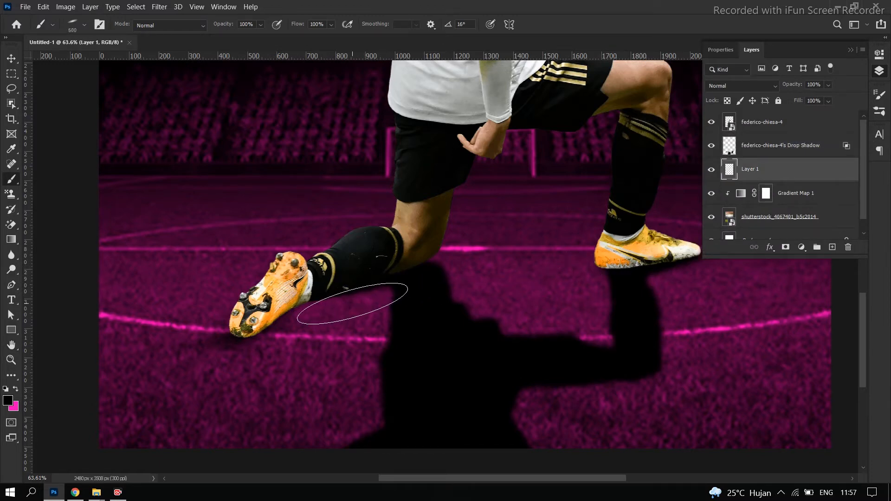
pyautogui.click(317, 300)
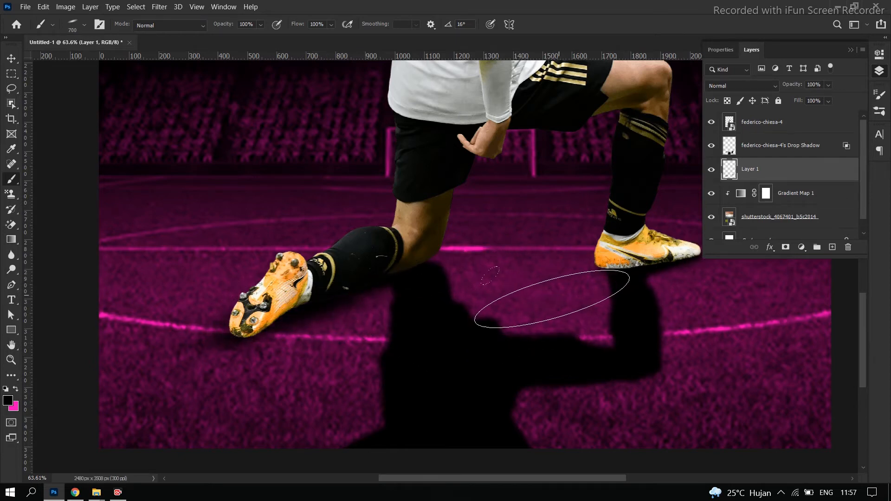
pyautogui.press('[')
pyautogui.press('[')
pyautogui.press('[')
pyautogui.press('[')
pyautogui.press('[')
pyautogui.press('[')
pyautogui.press('[')
pyautogui.scroll(-1, 467, 217)
pyautogui.scroll(-8, 468, 215)
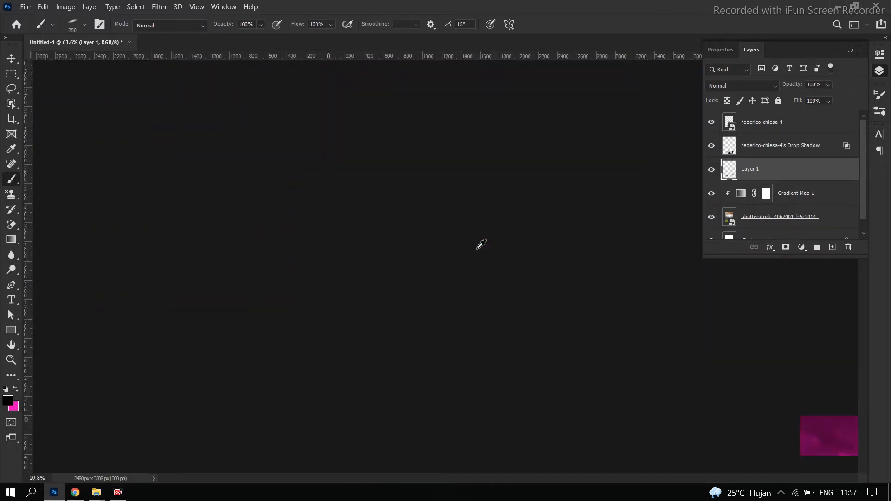
pyautogui.click(852, 49)
pyautogui.click(11, 59)
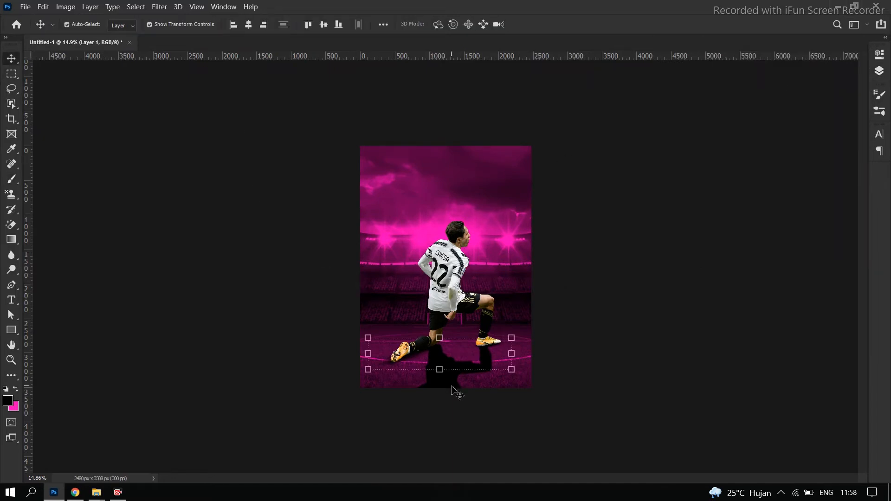
pyautogui.hotkey('ctrl', 't')
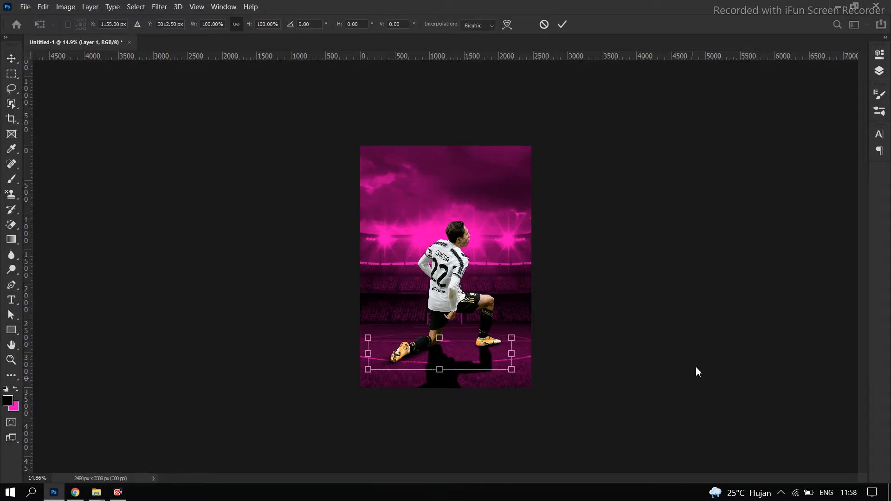
pyautogui.click(693, 381)
# Add a layer mask to the drop shadow layer and fade the shadow toward the poster's bottom with a vertical black-to-transparent gradient
pyautogui.click(879, 71)
pyautogui.click(772, 152)
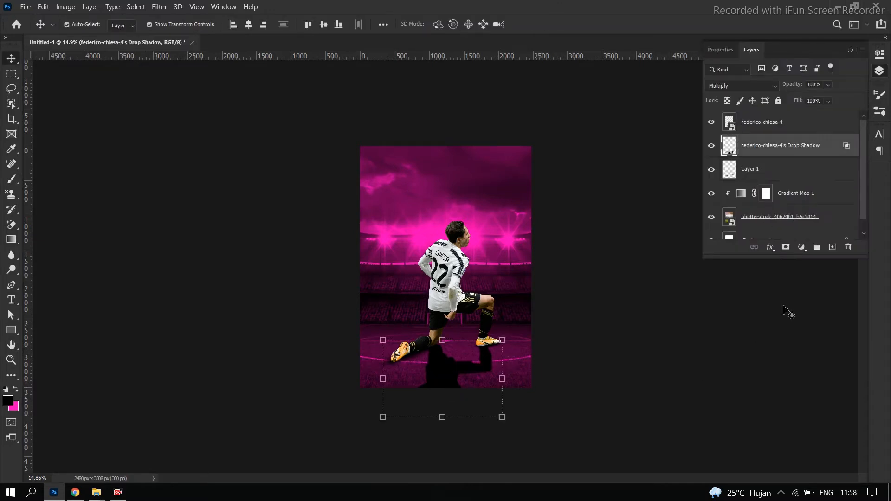
pyautogui.click(786, 248)
pyautogui.click(12, 239)
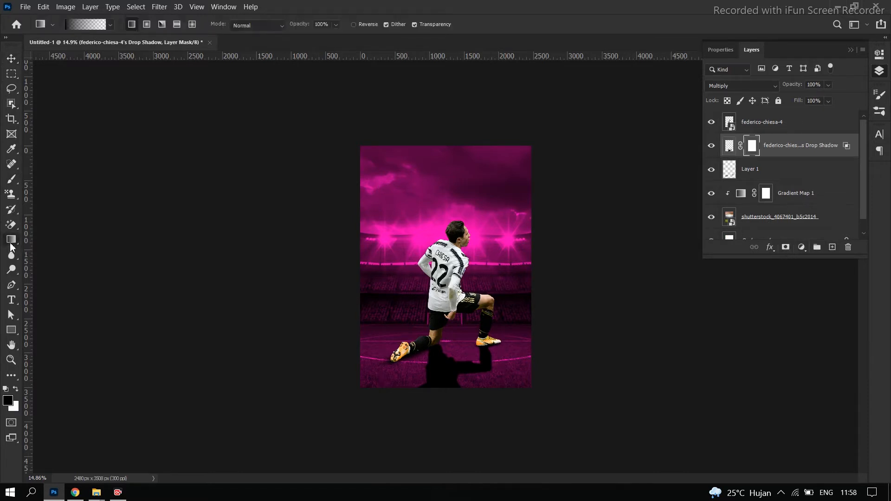
pyautogui.moveTo(448, 395); pyautogui.dragTo(439, 342)
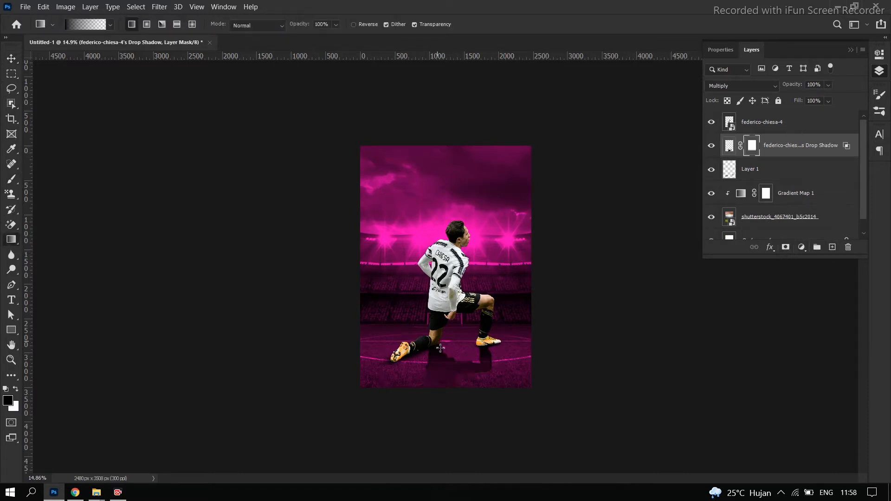
pyautogui.hotkey('ctrl', 'z')
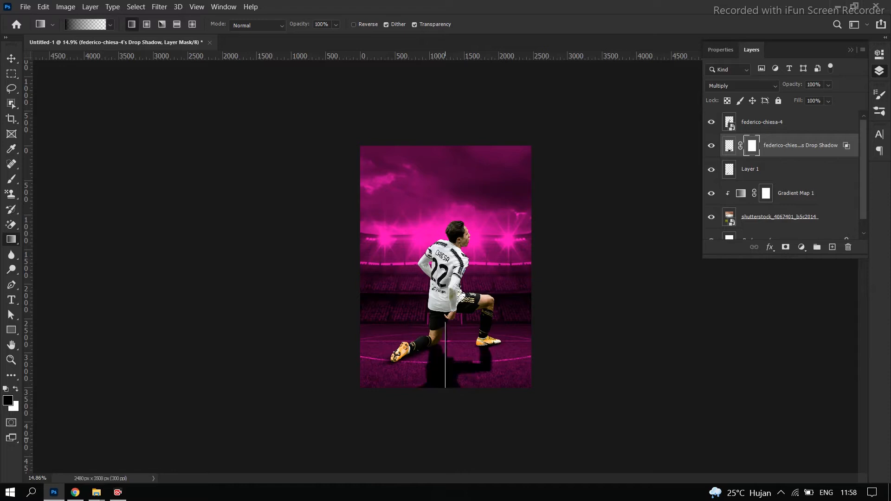
pyautogui.moveTo(459, 315); pyautogui.dragTo(459, 295)
pyautogui.scroll(5, 496, 355)
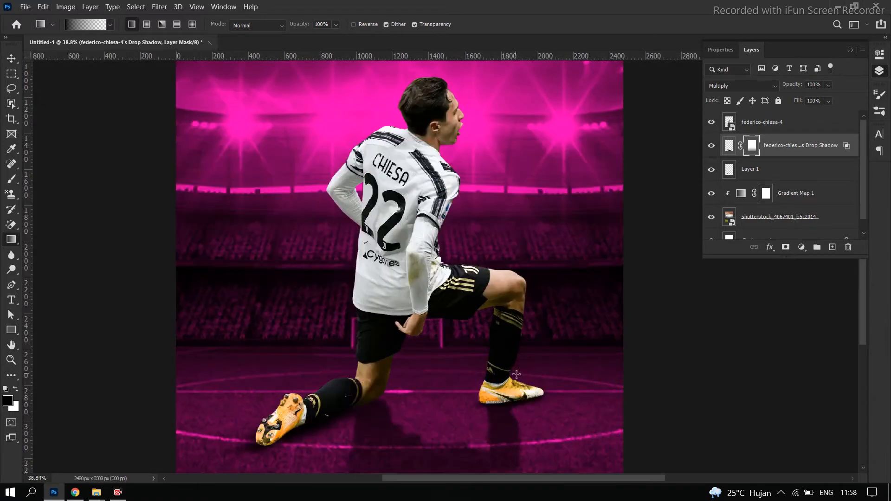
pyautogui.scroll(-7, 517, 375)
pyautogui.scroll(4, 466, 297)
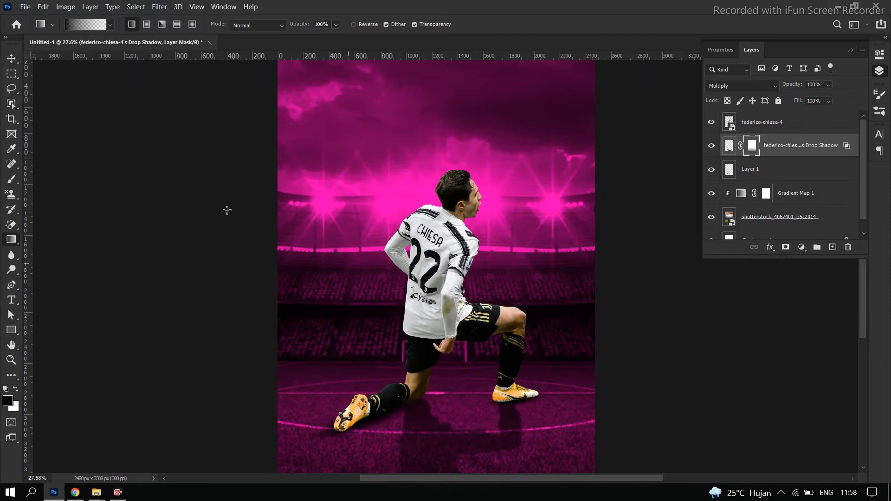
pyautogui.click(11, 58)
pyautogui.click(258, 283)
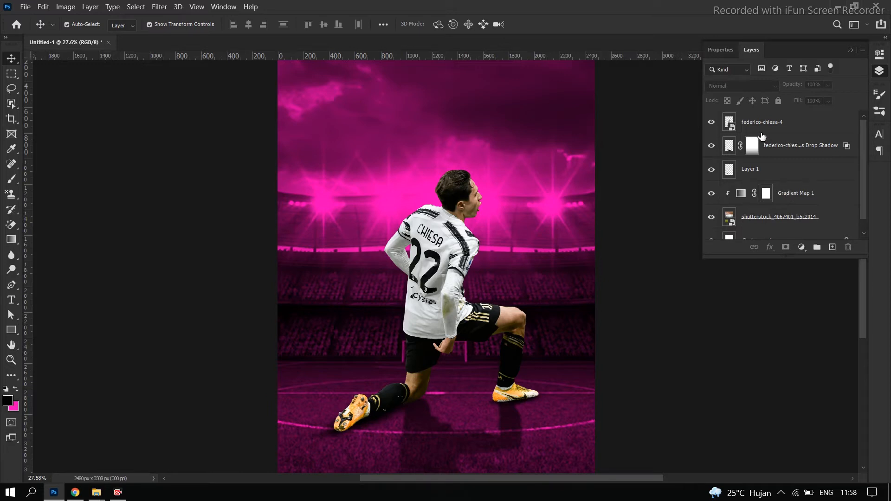
pyautogui.click(762, 135)
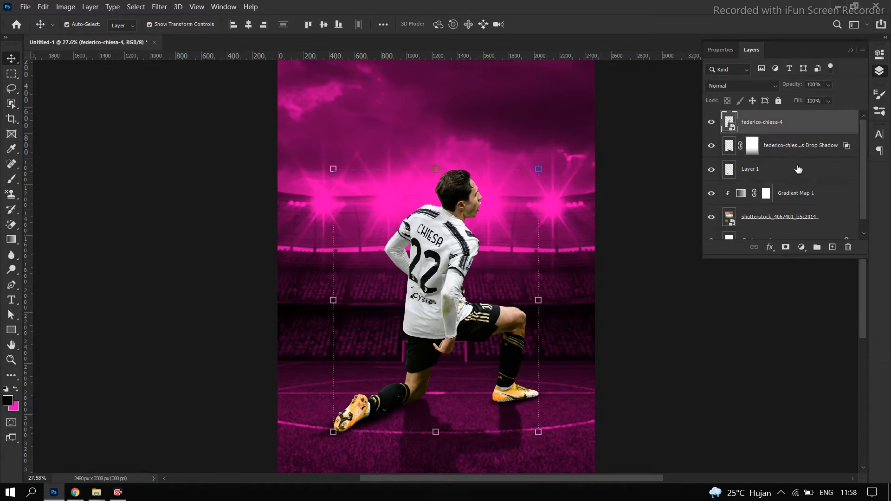
pyautogui.click(801, 247)
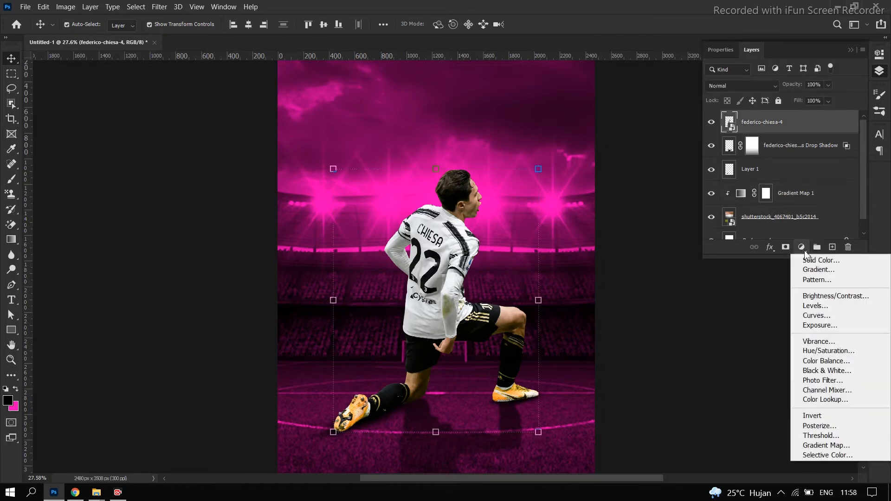
pyautogui.click(826, 445)
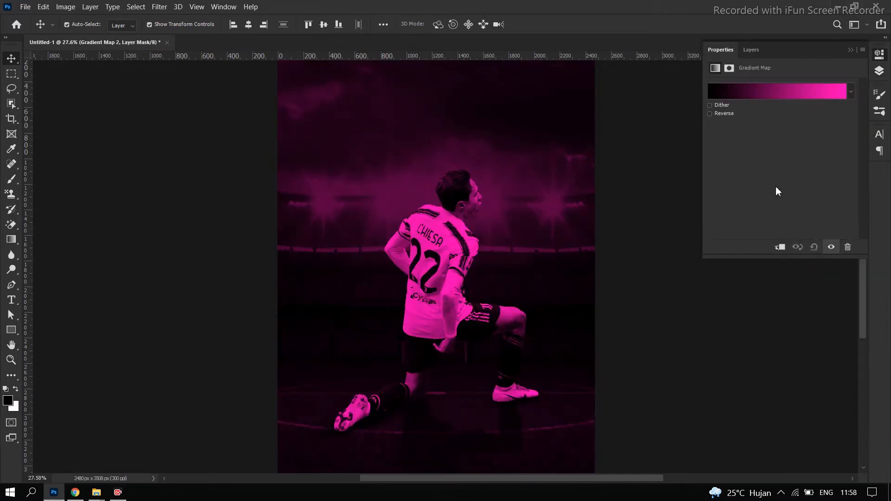
pyautogui.click(878, 70)
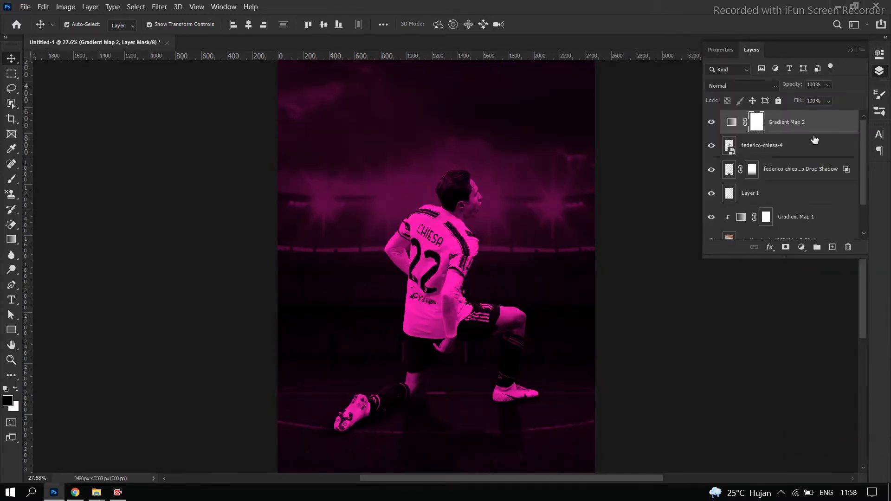
pyautogui.doubleClick(731, 125)
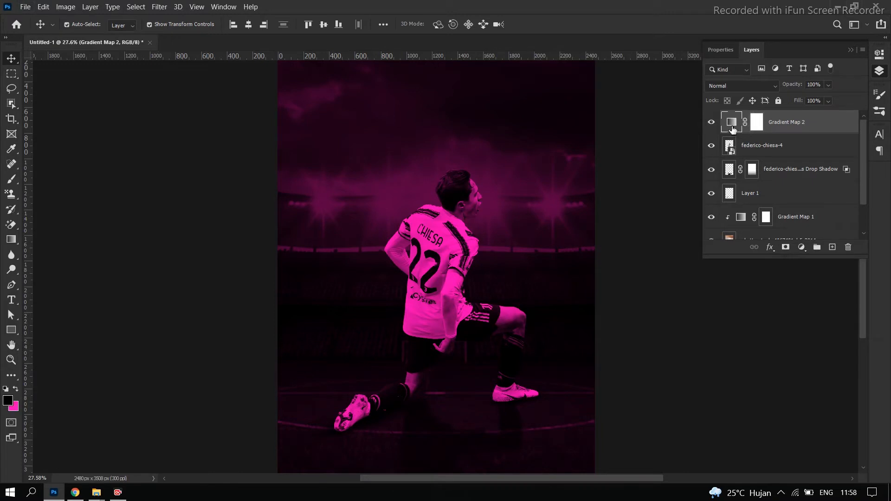
pyautogui.click(728, 97)
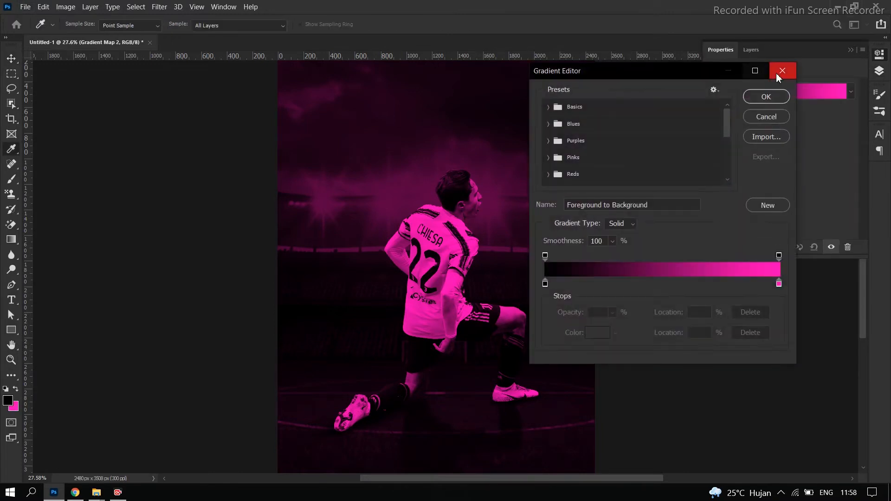
pyautogui.click(747, 97)
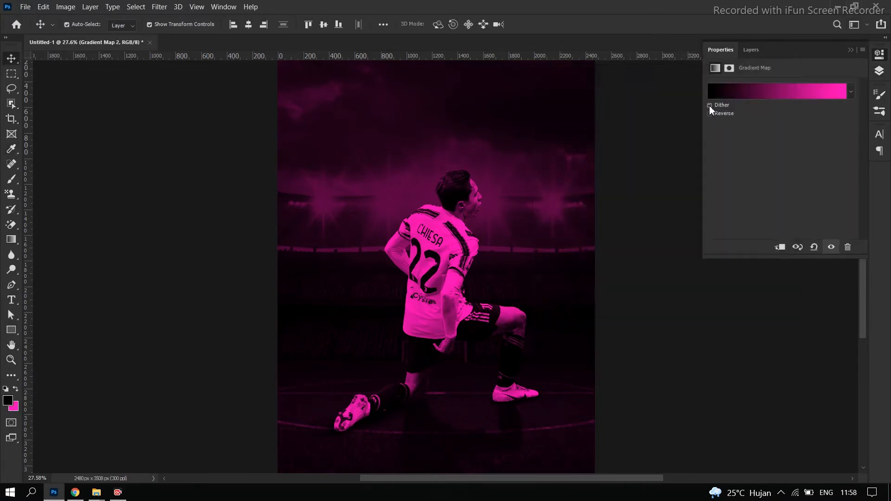
pyautogui.click(709, 113)
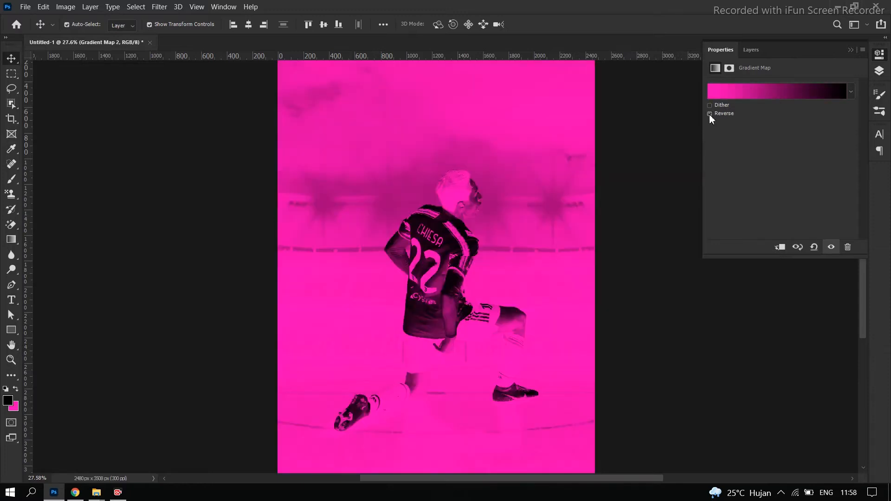
pyautogui.click(709, 113)
pyautogui.click(709, 114)
pyautogui.click(879, 71)
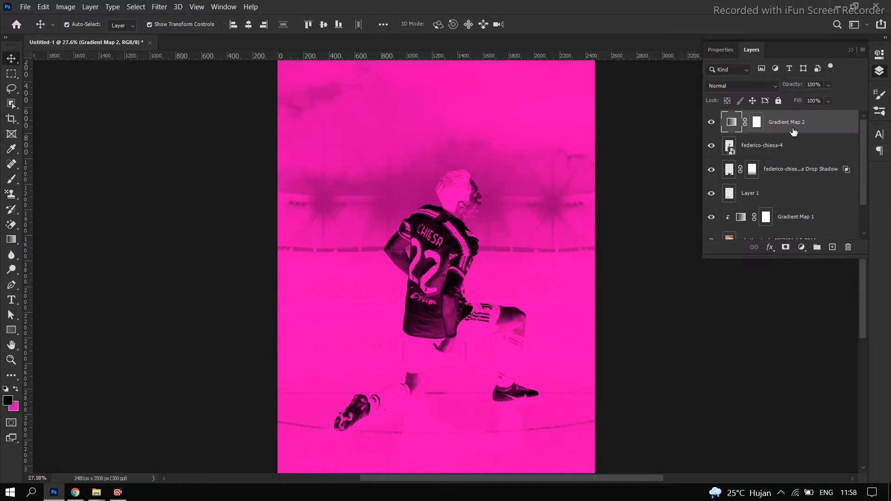
pyautogui.press('Delete')
# Add a Hue/Saturation adjustment layer above the player and clip it to the player layer
pyautogui.click(801, 248)
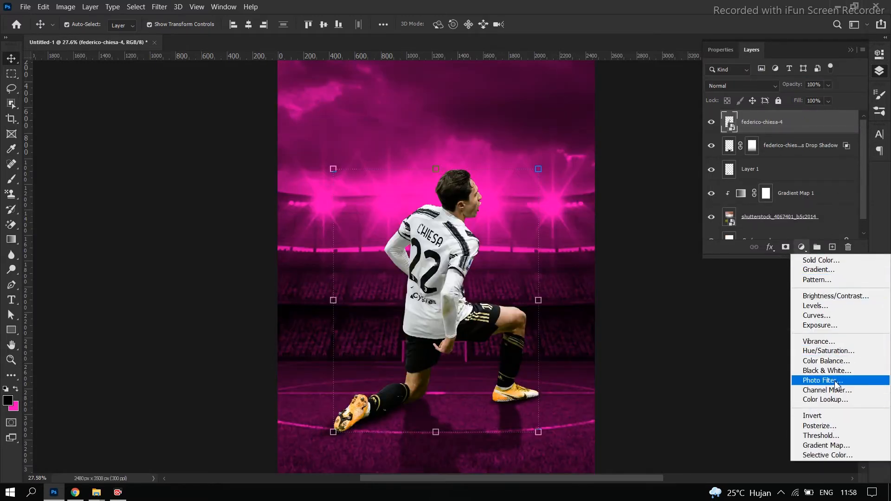
pyautogui.click(830, 351)
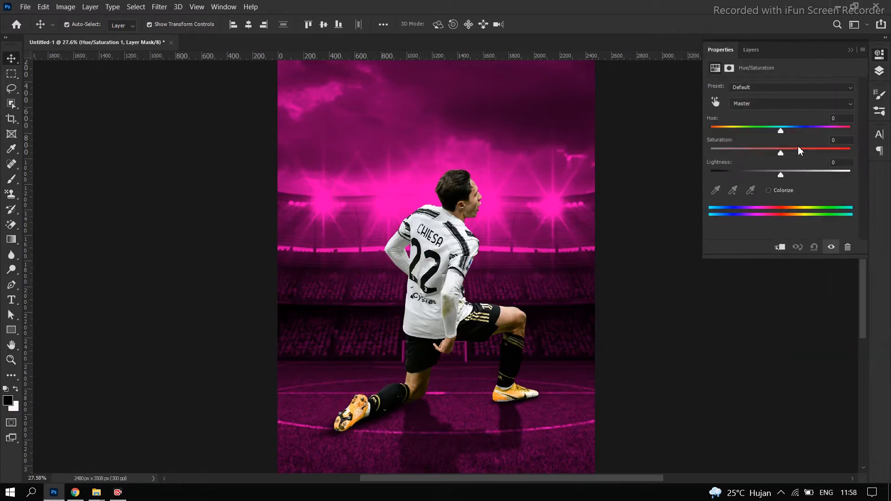
pyautogui.click(883, 73)
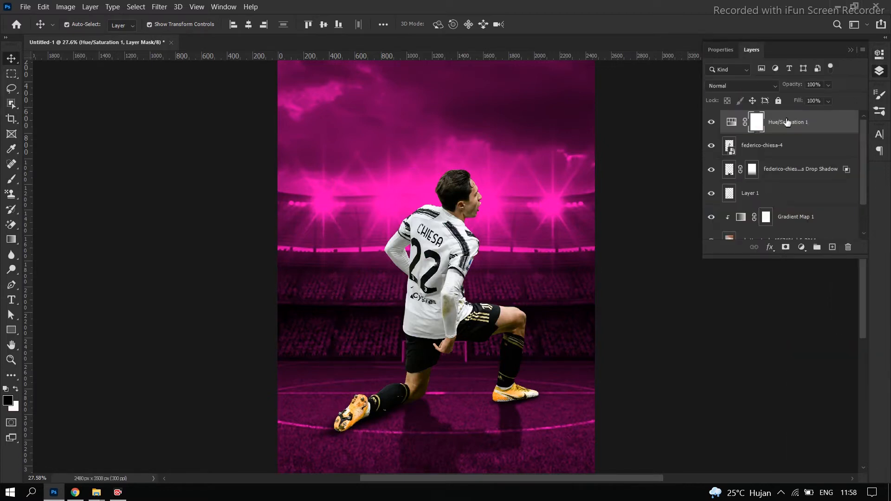
pyautogui.click(741, 128)
pyautogui.doubleClick(742, 128)
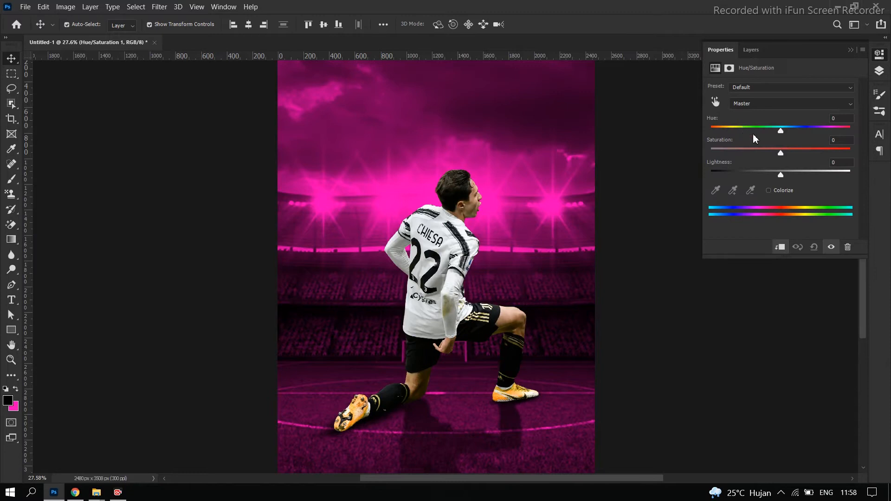
# Darken and tint the player with Hue/Saturation values of about -43 hue, +14 saturation and -37 lightness
pyautogui.moveTo(782, 179); pyautogui.dragTo(760, 179)
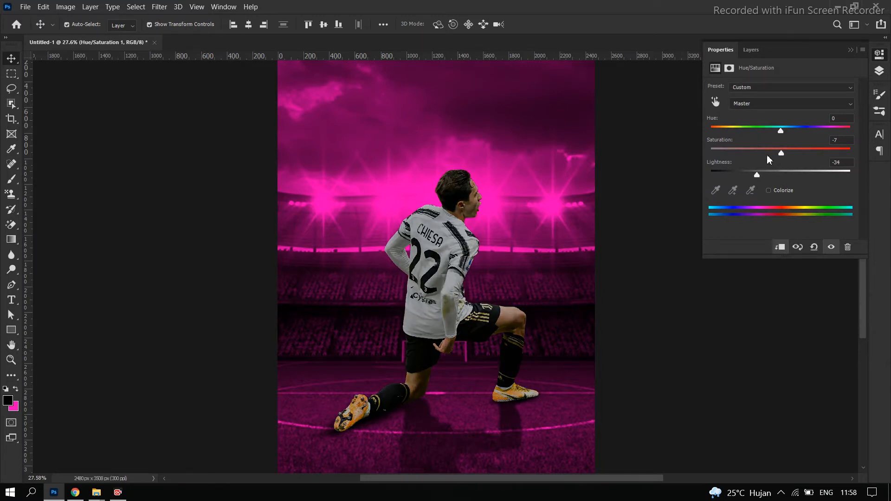
pyautogui.moveTo(780, 153); pyautogui.dragTo(754, 138)
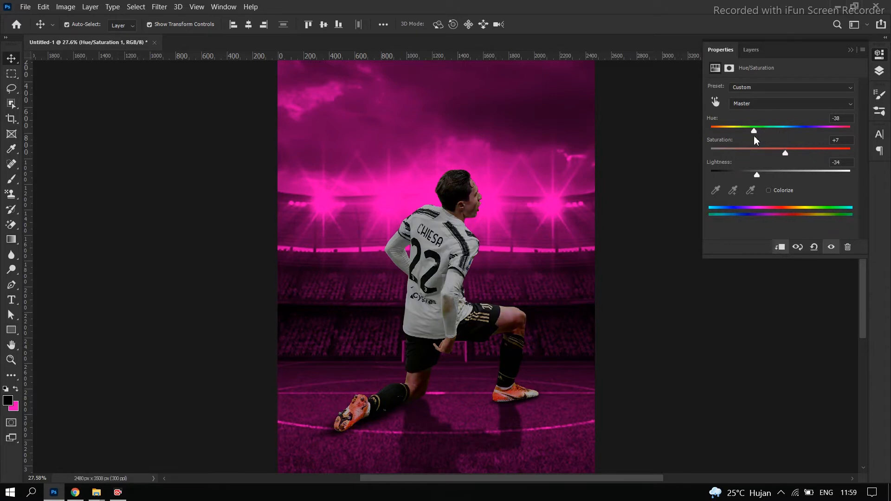
pyautogui.moveTo(757, 176); pyautogui.dragTo(757, 178)
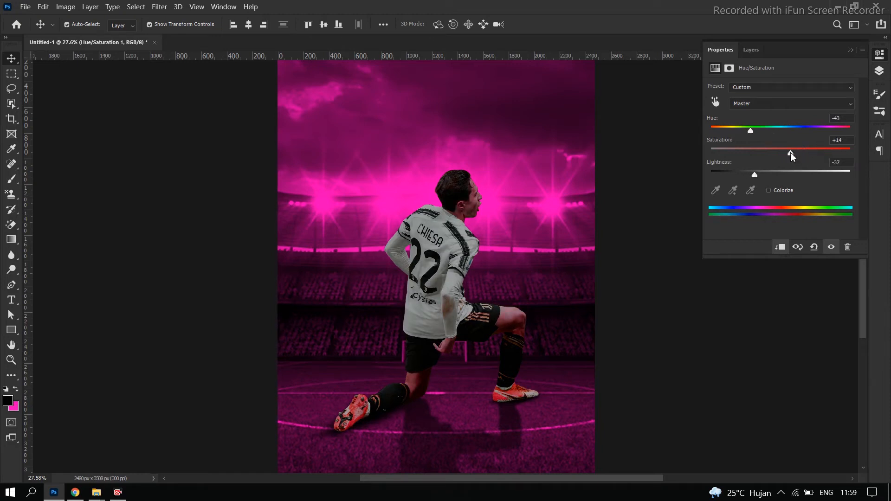
pyautogui.click(852, 52)
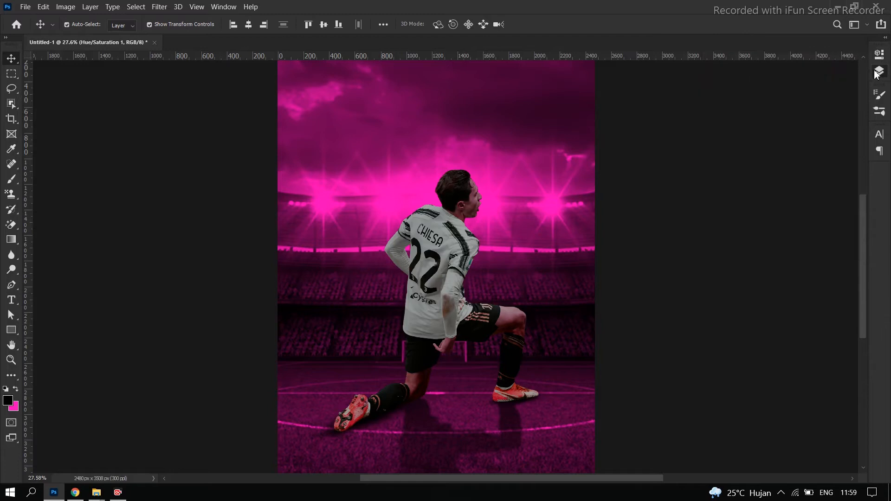
# Paint black on the Hue/Saturation mask with a soft 175 px brush over the player's hair, face and front shoulder
pyautogui.click(878, 72)
pyautogui.click(766, 123)
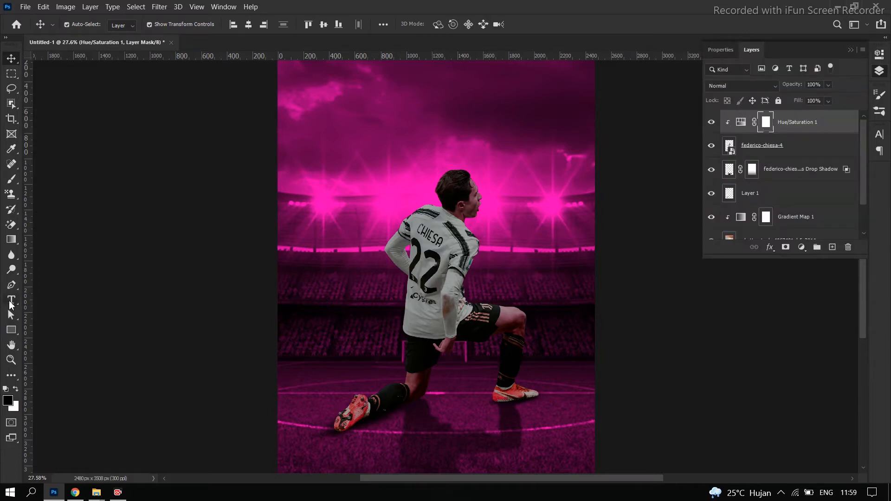
pyautogui.click(11, 179)
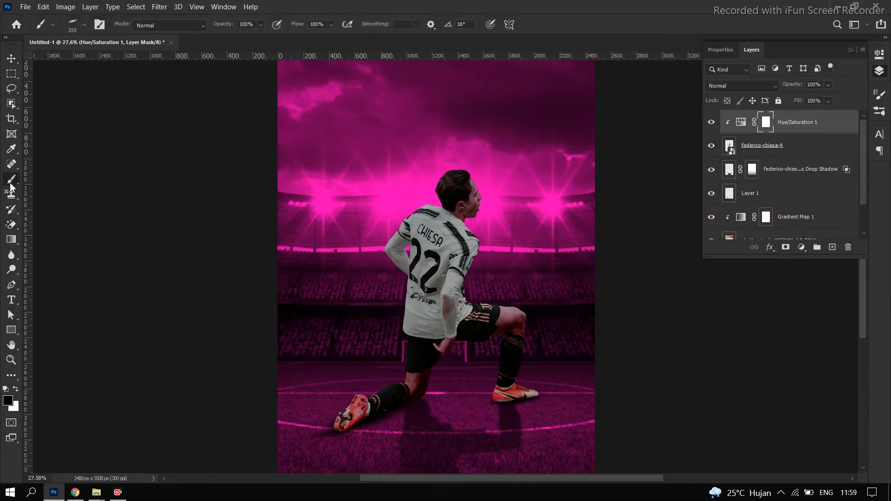
pyautogui.click(99, 25)
pyautogui.click(722, 113)
pyautogui.press(']')
pyautogui.press(']')
pyautogui.press(']')
pyautogui.press(']')
pyautogui.press(']')
pyautogui.press(']')
pyautogui.press(']')
pyautogui.press(']')
pyautogui.press(']')
pyautogui.press(']')
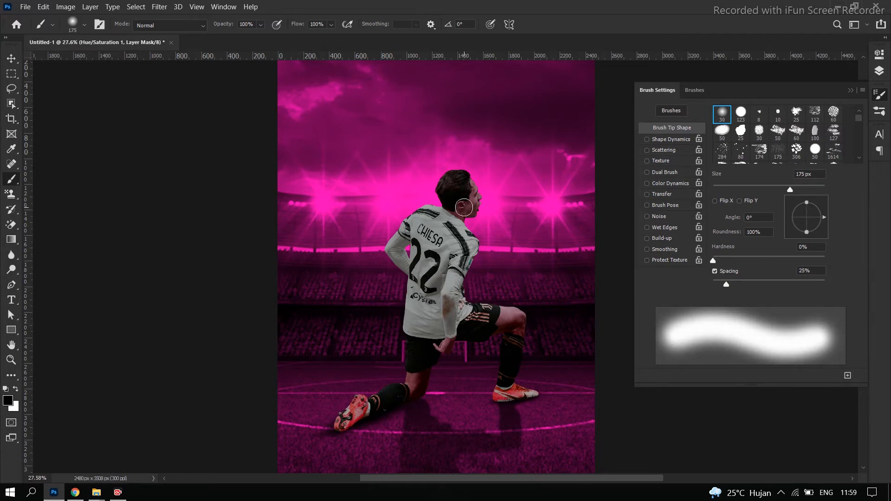
pyautogui.scroll(1, 496, 190)
pyautogui.scroll(7, 496, 190)
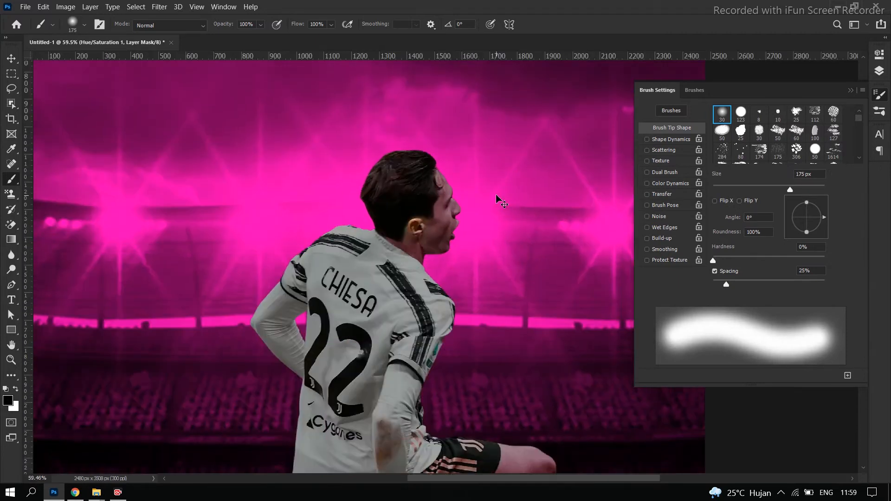
pyautogui.moveTo(390, 163)
pyautogui.mouseDown()
pyautogui.moveTo(424, 167)
pyautogui.moveTo(391, 164)
pyautogui.moveTo(366, 196)
pyautogui.moveTo(413, 224)
pyautogui.moveTo(438, 197)
pyautogui.moveTo(425, 180)
pyautogui.moveTo(436, 239)
pyautogui.moveTo(407, 234)
pyautogui.moveTo(435, 246)
pyautogui.moveTo(456, 290)
pyautogui.moveTo(448, 284)
pyautogui.moveTo(456, 313)
pyautogui.moveTo(438, 366)
pyautogui.moveTo(446, 434)
pyautogui.mouseUp()
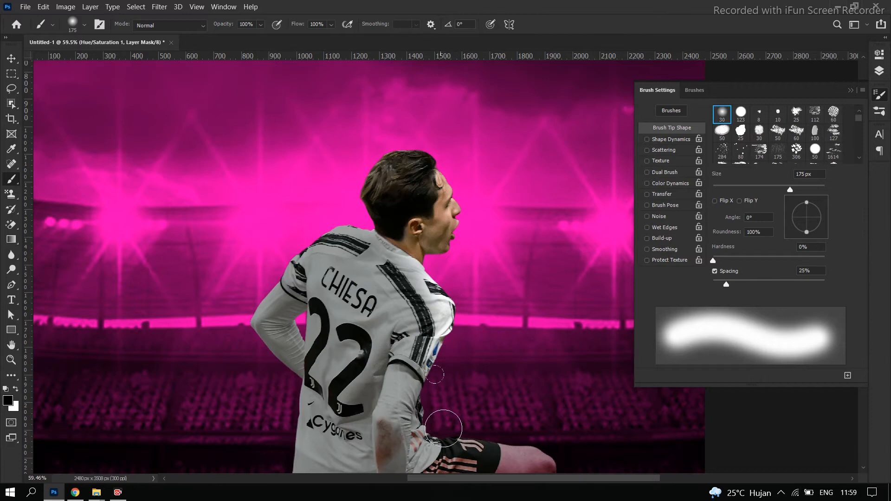
# Continue masking the Hue/Saturation effect along the player's shorts, front thigh, knee and front boot
pyautogui.scroll(-2, 445, 433)
pyautogui.moveTo(431, 372)
pyautogui.mouseDown()
pyautogui.moveTo(509, 390)
pyautogui.moveTo(487, 399)
pyautogui.moveTo(563, 434)
pyautogui.mouseUp()
pyautogui.scroll(-3, 562, 383)
pyautogui.scroll(2, 578, 366)
pyautogui.scroll(-5, 581, 442)
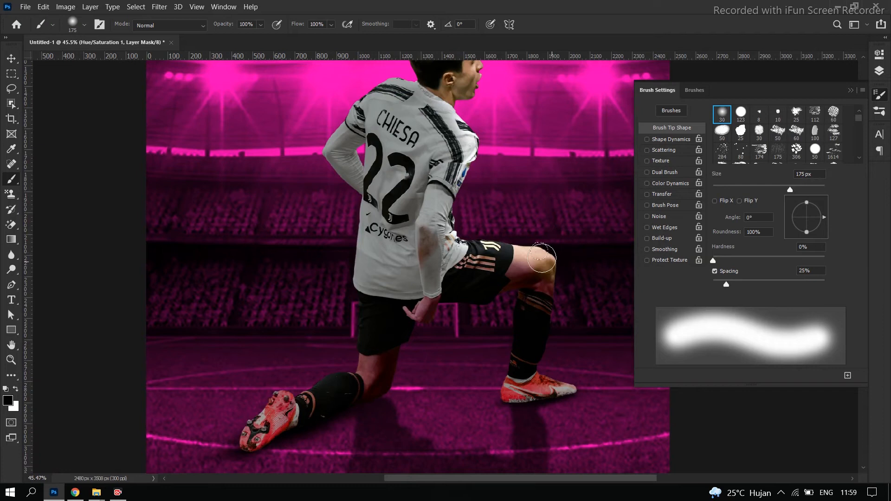
pyautogui.moveTo(557, 361)
pyautogui.mouseDown()
pyautogui.moveTo(538, 369)
pyautogui.moveTo(567, 373)
pyautogui.moveTo(546, 371)
pyautogui.moveTo(563, 370)
pyautogui.moveTo(552, 374)
pyautogui.mouseUp()
pyautogui.hotkey('ctrl', 'z')
pyautogui.scroll(-5, 552, 334)
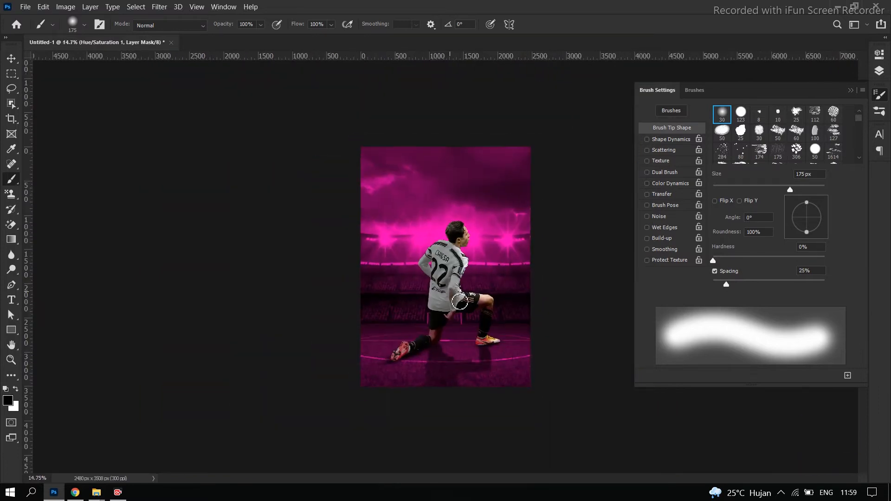
# Brush black on the Hue/Saturation mask along the player's back shoulder and bent rear arm
pyautogui.scroll(3, 521, 261)
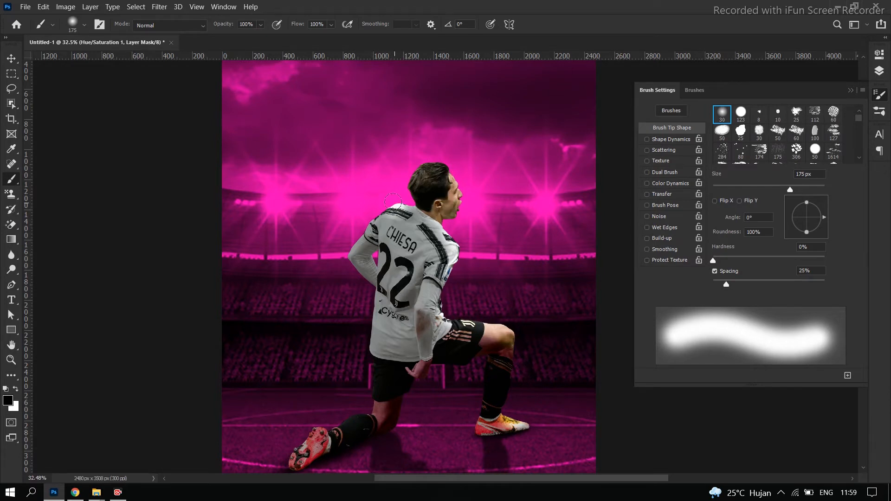
pyautogui.moveTo(369, 215); pyautogui.dragTo(350, 267)
pyautogui.scroll(-4, 307, 235)
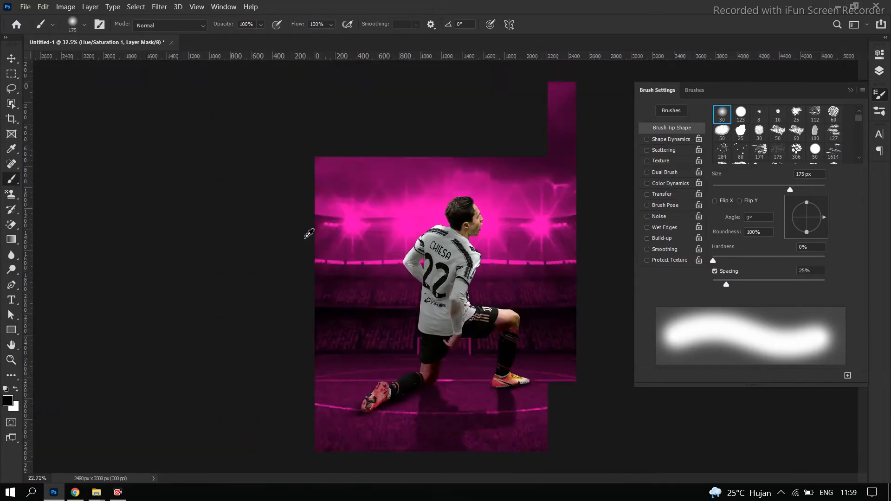
pyautogui.click(850, 91)
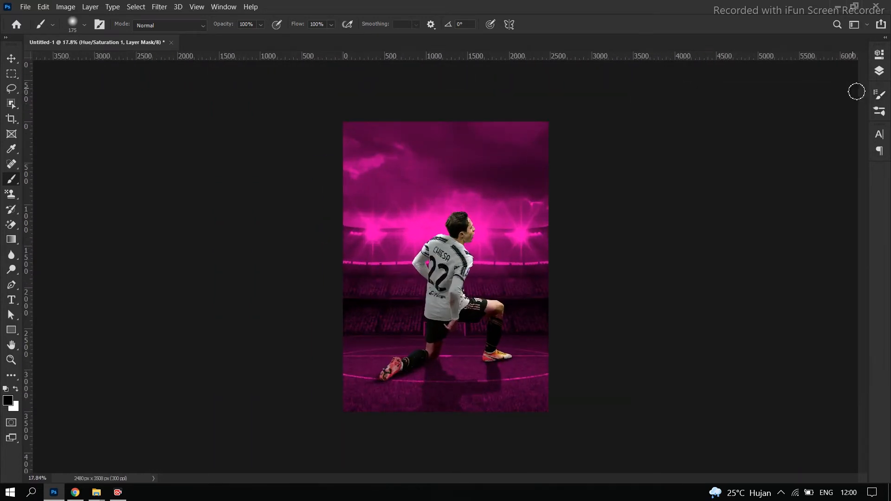
# Apply a Vibrance adjustment to the player layer with vibrance -3 and saturation -16
pyautogui.click(879, 71)
pyautogui.click(729, 147)
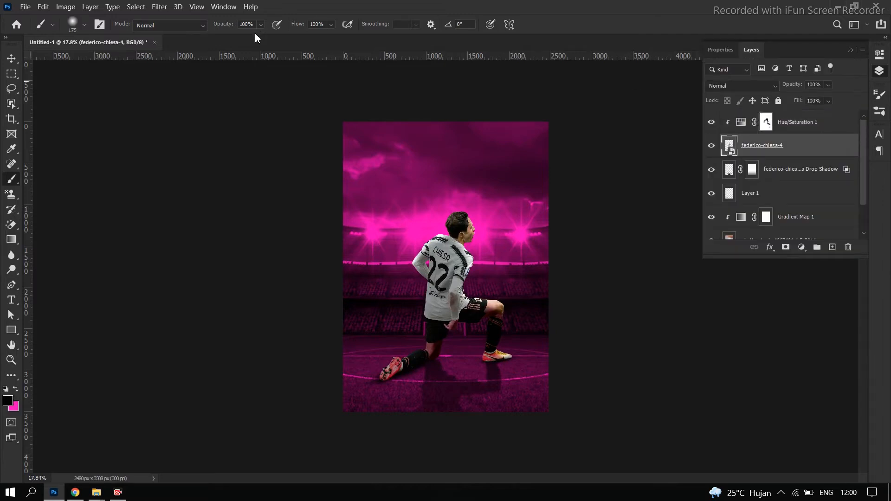
pyautogui.click(90, 7)
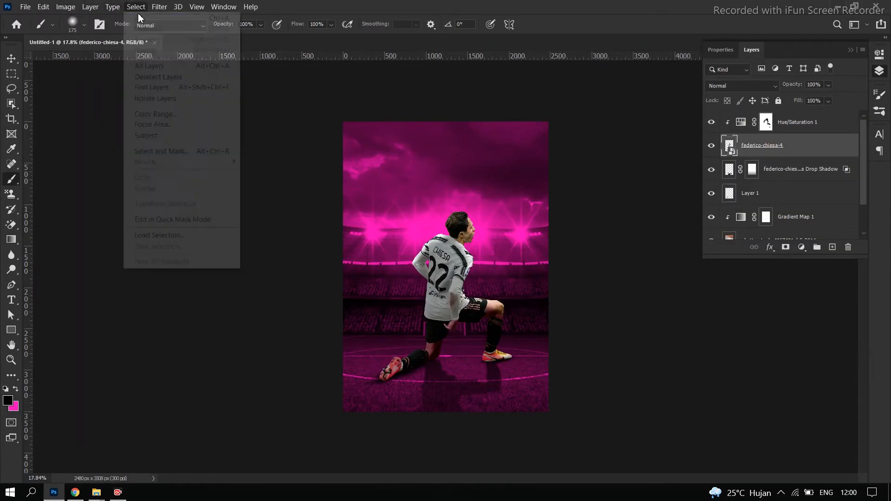
pyautogui.moveTo(86, 35)
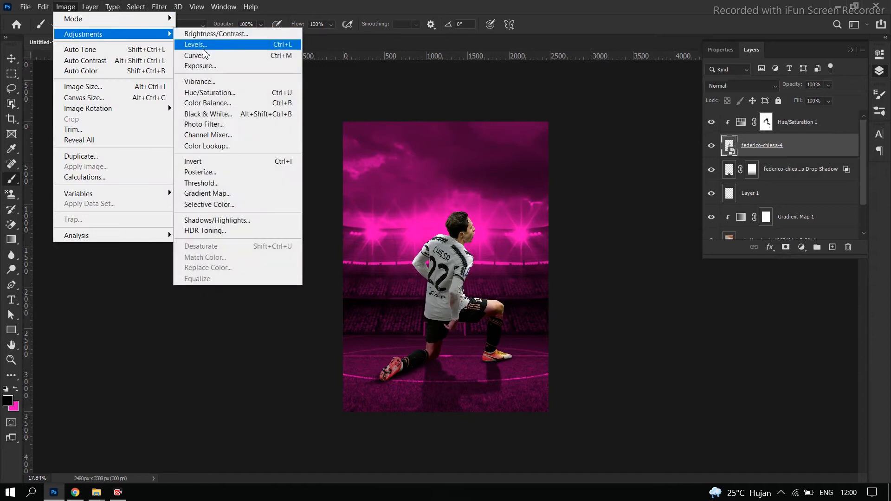
pyautogui.click(206, 83)
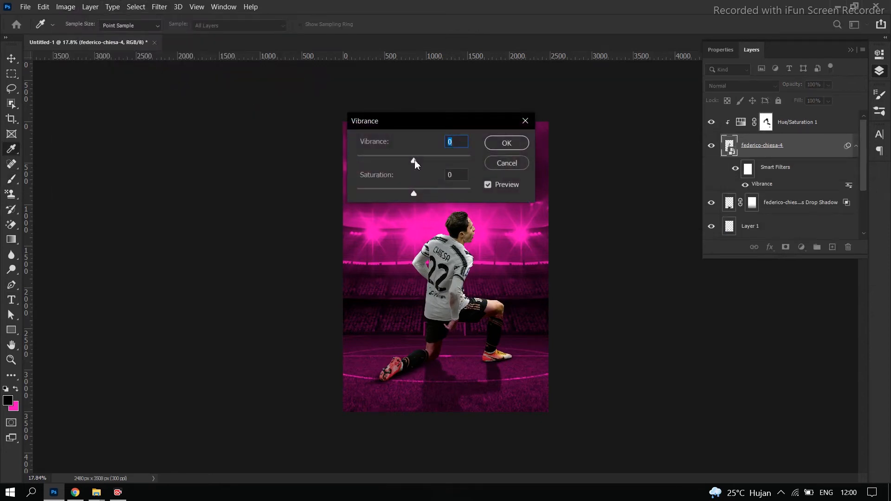
pyautogui.moveTo(397, 163)
pyautogui.mouseDown()
pyautogui.moveTo(384, 166)
pyautogui.moveTo(412, 163)
pyautogui.mouseUp()
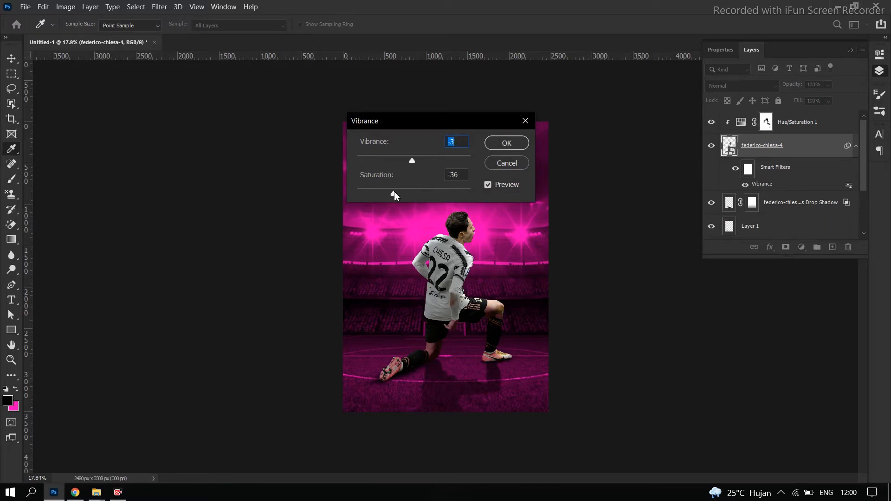
pyautogui.moveTo(395, 191)
pyautogui.mouseDown()
pyautogui.moveTo(380, 193)
pyautogui.moveTo(405, 192)
pyautogui.mouseUp()
pyautogui.click(504, 146)
pyautogui.press('b')
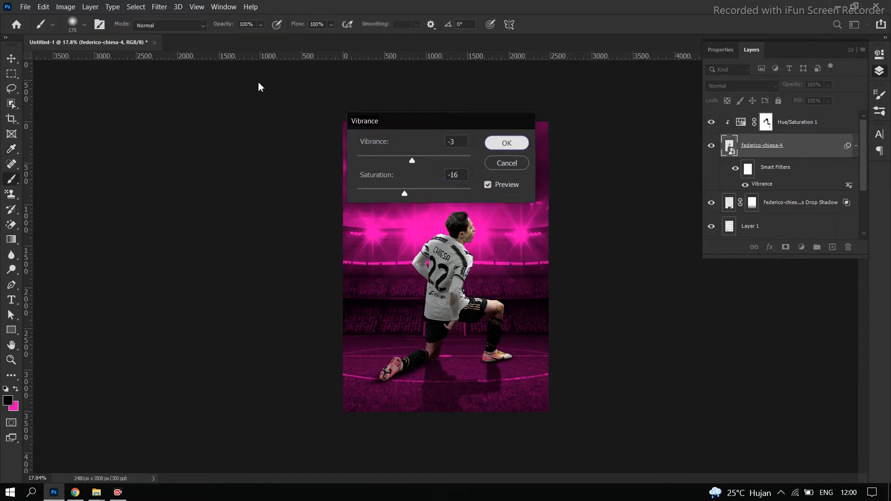
# Apply an Exposure adjustment to the player layer with exposure -0.55 and offset -0.0217
pyautogui.click(68, 6)
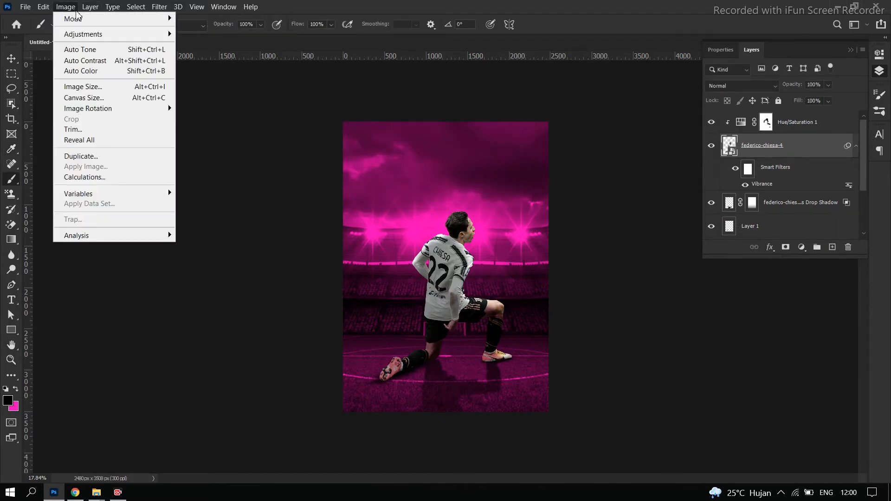
pyautogui.moveTo(99, 35)
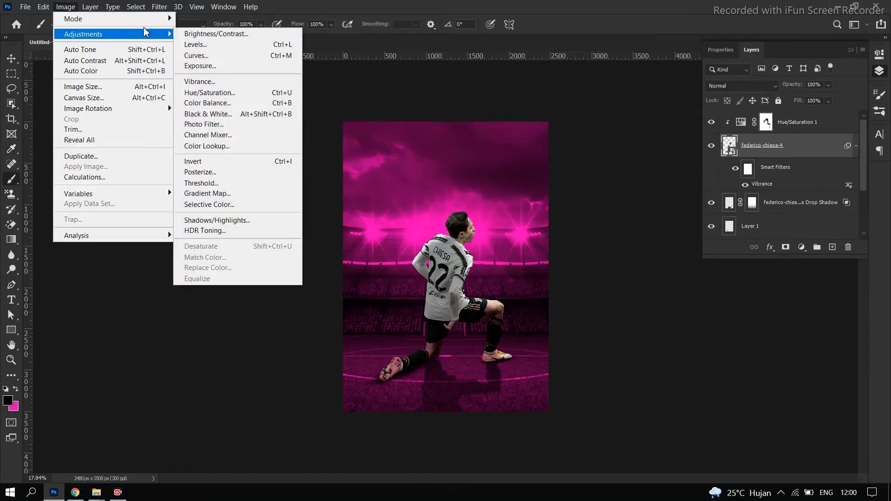
pyautogui.click(213, 67)
pyautogui.moveTo(410, 169); pyautogui.dragTo(410, 200)
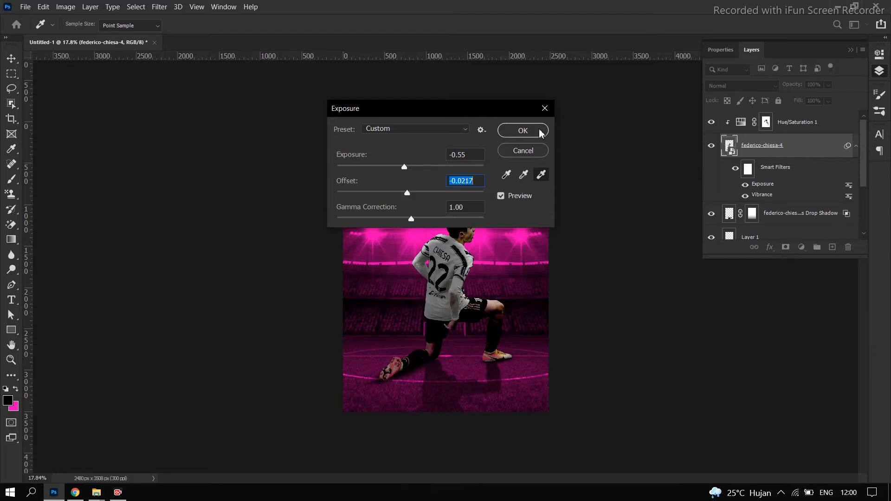
pyautogui.click(522, 130)
pyautogui.scroll(4, 556, 257)
pyautogui.scroll(-1, 581, 261)
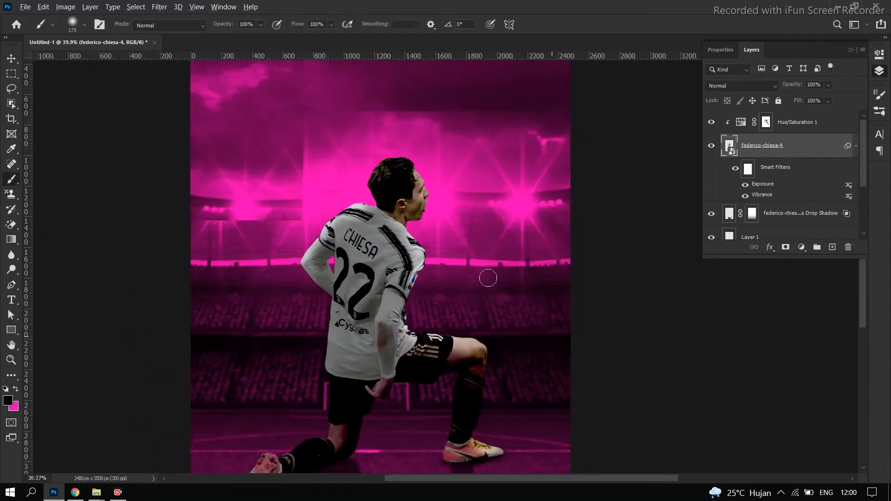
pyautogui.scroll(-3, 470, 269)
pyautogui.scroll(1, 483, 249)
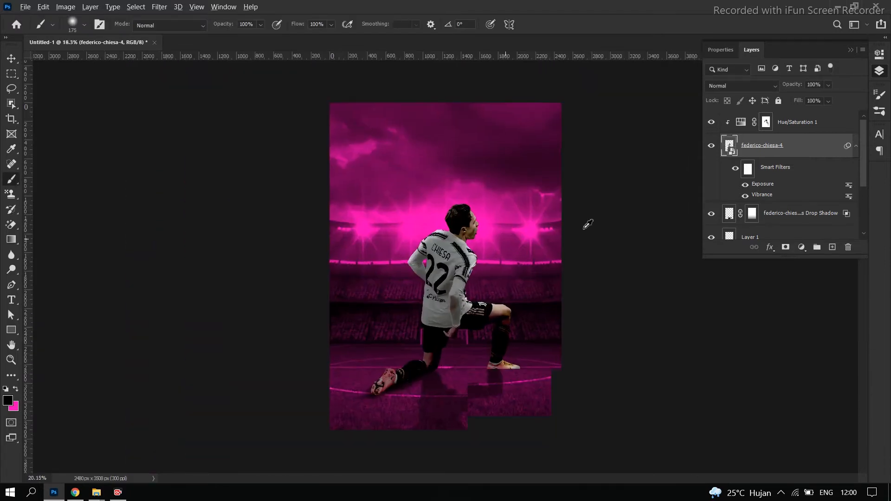
# Add a new empty layer directly above the Gradient Map 1 layer
pyautogui.moveTo(803, 263); pyautogui.dragTo(805, 402)
pyautogui.click(791, 246)
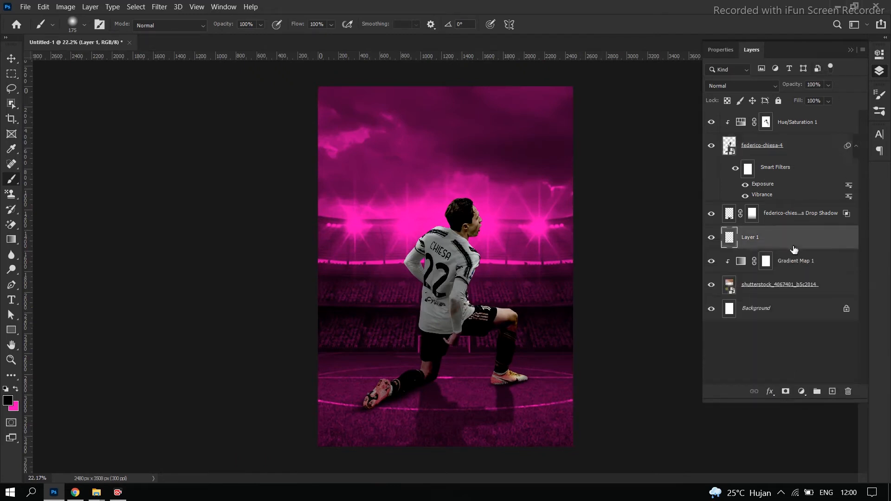
pyautogui.click(812, 265)
pyautogui.click(830, 392)
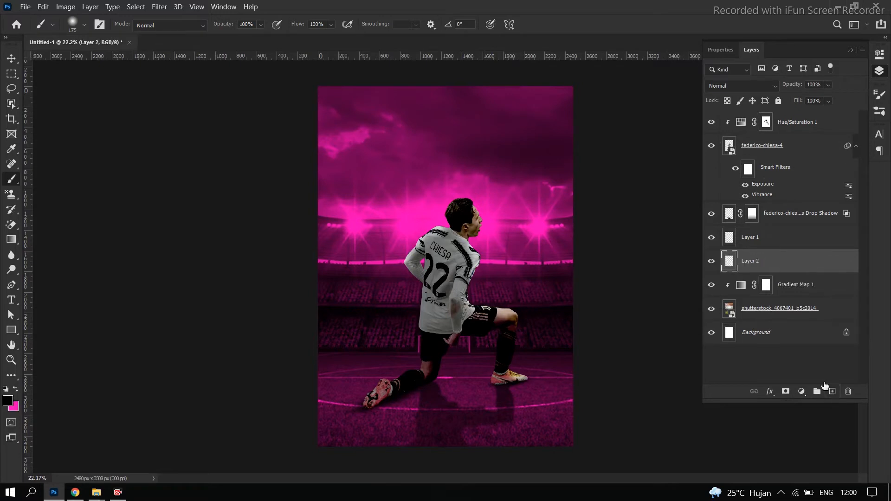
# Add the text CHIESA in the sky in Juventus Fans Bold and set its font size to 150 pt
pyautogui.click(11, 299)
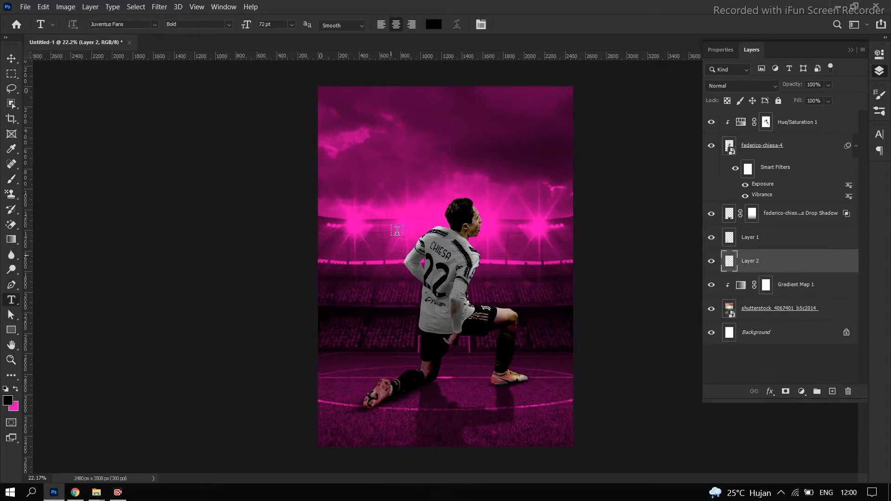
pyautogui.click(408, 145)
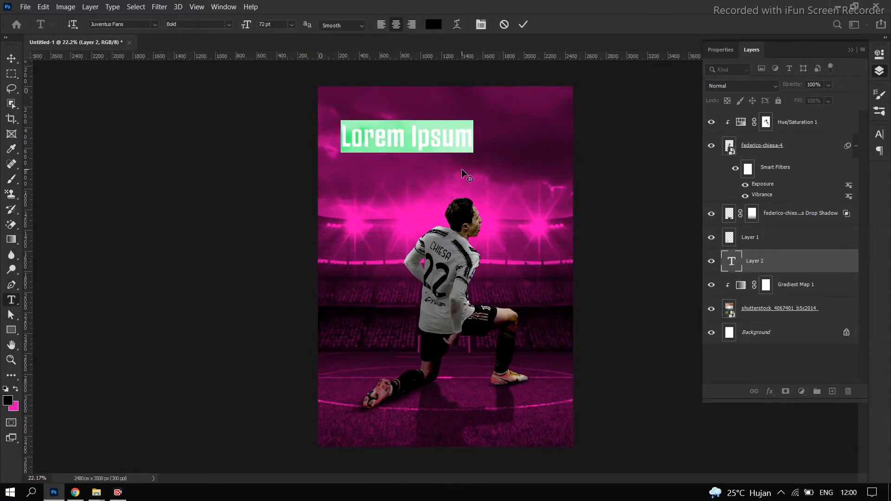
pyautogui.write('CHIESA')
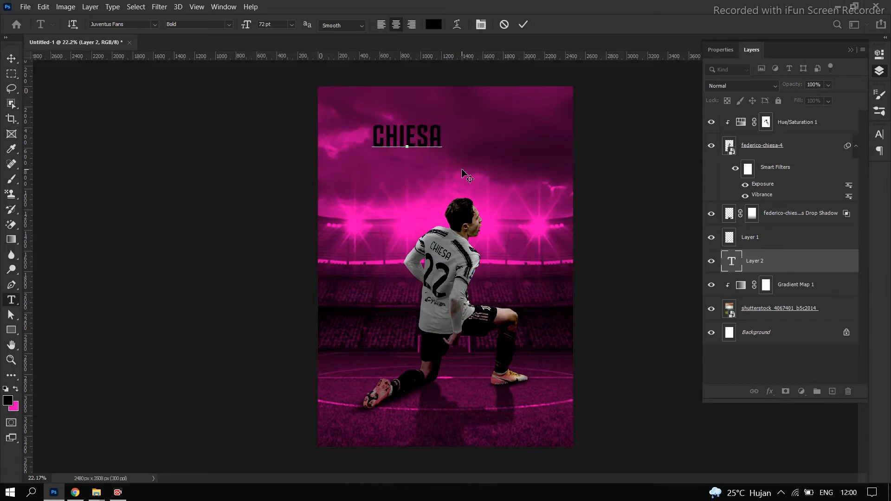
pyautogui.hotkey('ctrl', 'a')
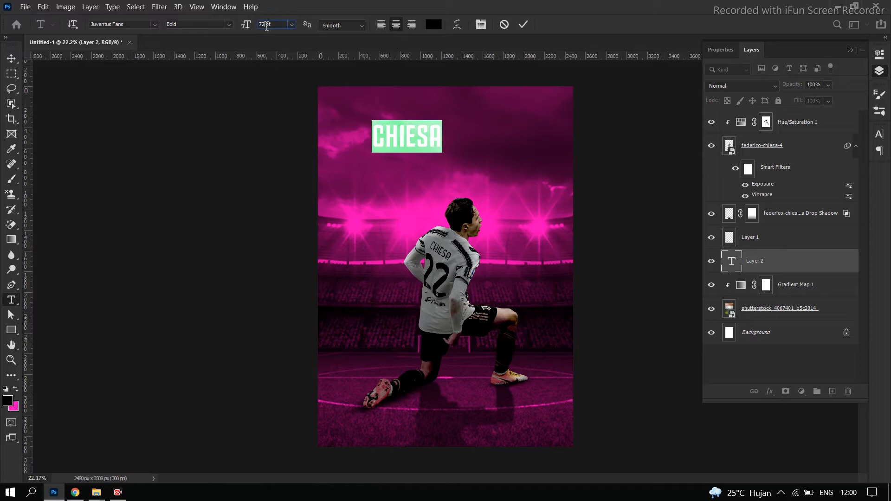
pyautogui.write('150')
pyautogui.press('Return')
pyautogui.click(13, 59)
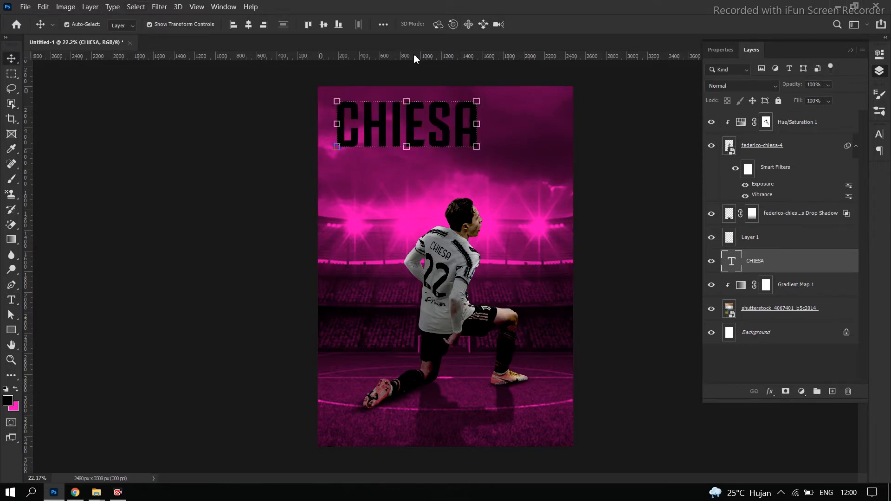
# Set the CHIESA text color to white (ffffff)
pyautogui.doubleClick(398, 123)
pyautogui.click(439, 26)
pyautogui.moveTo(516, 116); pyautogui.dragTo(476, 105)
pyautogui.click(740, 101)
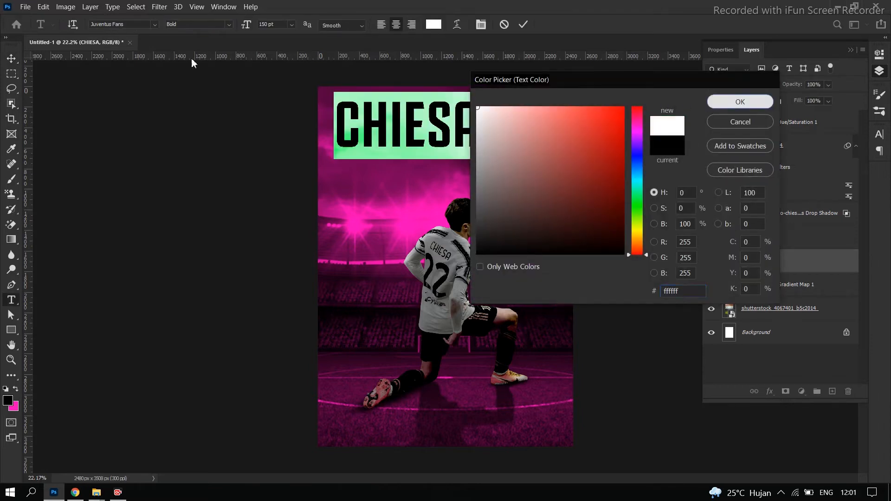
# Center the CHIESA text horizontally on the poster and move it down until it meets the player's head
pyautogui.click(10, 59)
pyautogui.click(249, 24)
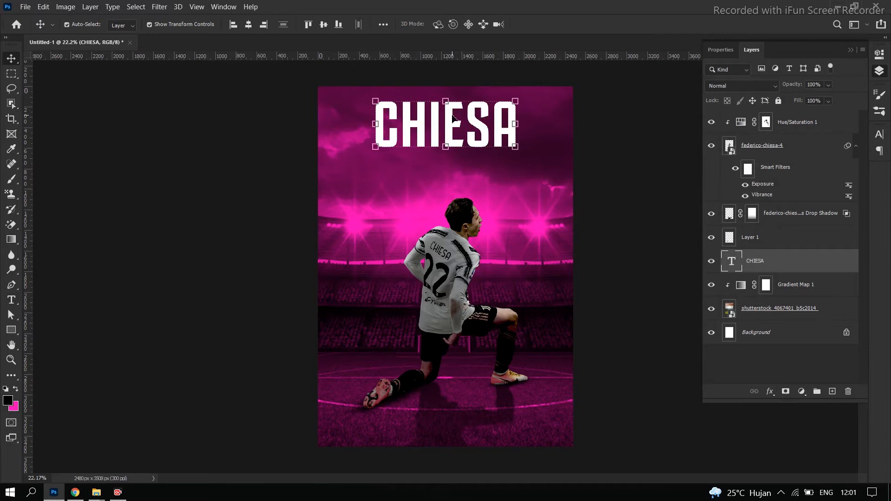
pyautogui.moveTo(448, 125); pyautogui.dragTo(447, 177)
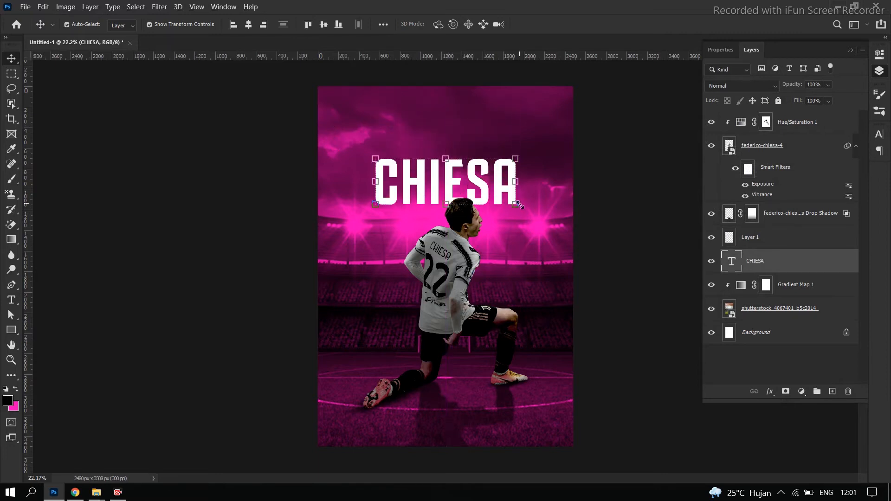
# Try to scale the CHIESA text with a free corner transform and undo the result
pyautogui.moveTo(519, 216)
pyautogui.mouseDown()
pyautogui.moveTo(529, 229)
pyautogui.moveTo(516, 215)
pyautogui.mouseUp()
pyautogui.moveTo(517, 217); pyautogui.dragTo(590, 173)
pyautogui.press('Escape')
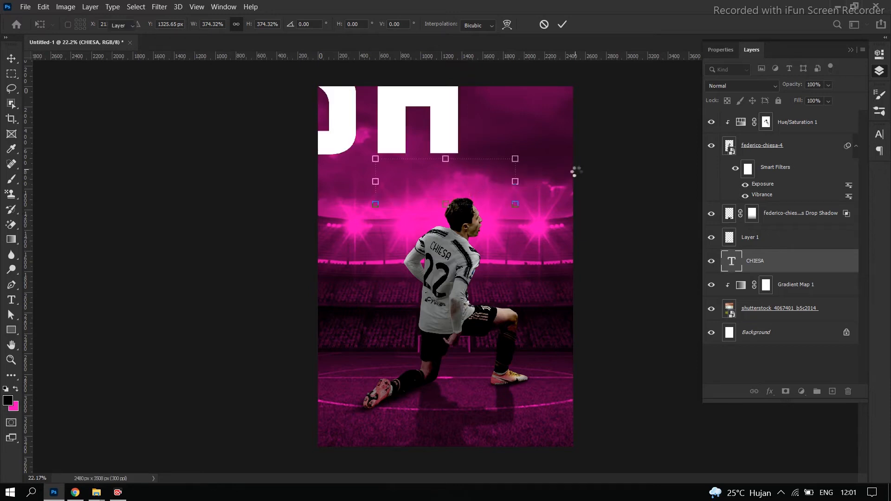
pyautogui.click(516, 208)
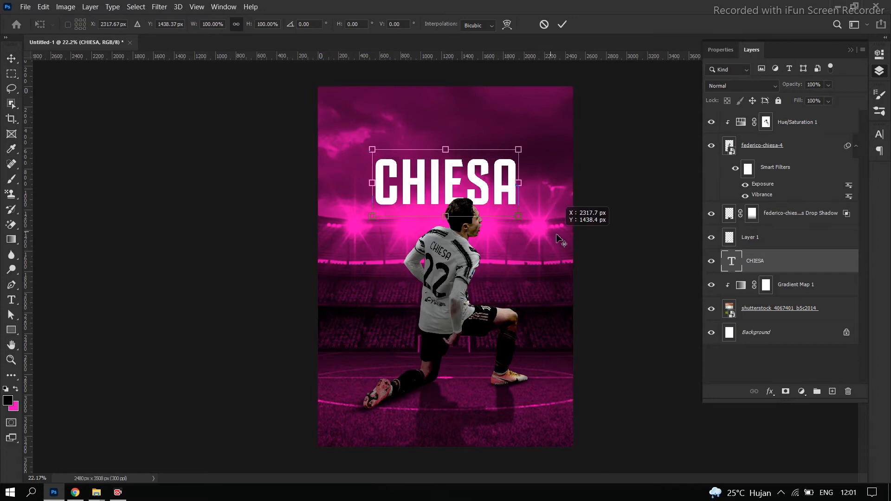
pyautogui.moveTo(521, 218); pyautogui.dragTo(323, 127)
pyautogui.press('Return')
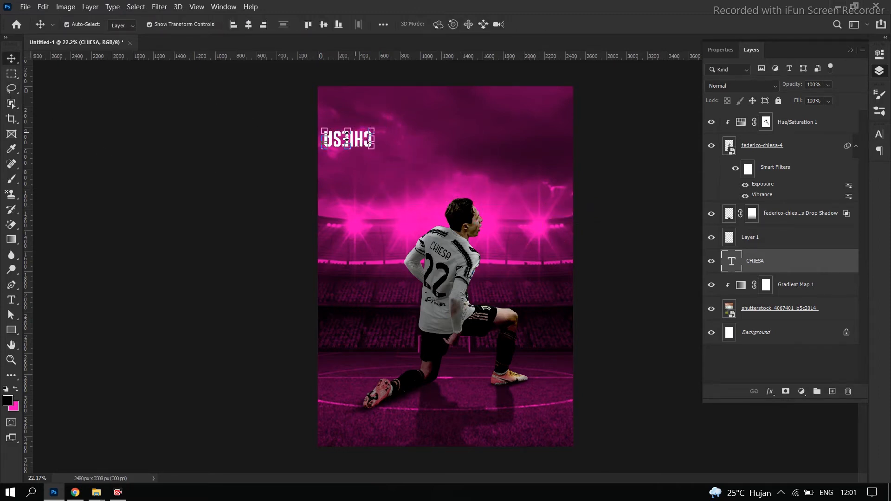
pyautogui.hotkey('ctrl', 'z')
# Enlarge the CHIESA text, trying a font size of 250 pt and settling on 200 pt
pyautogui.doubleClick(395, 170)
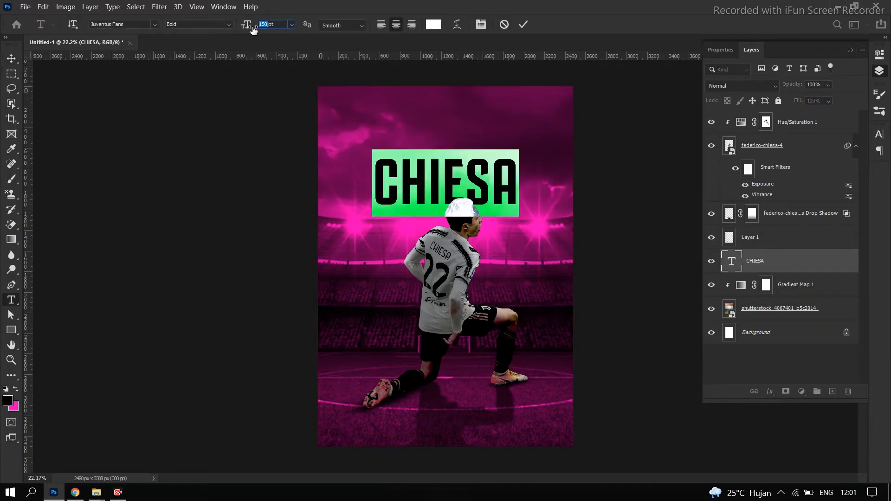
pyautogui.write('250')
pyautogui.press('Return')
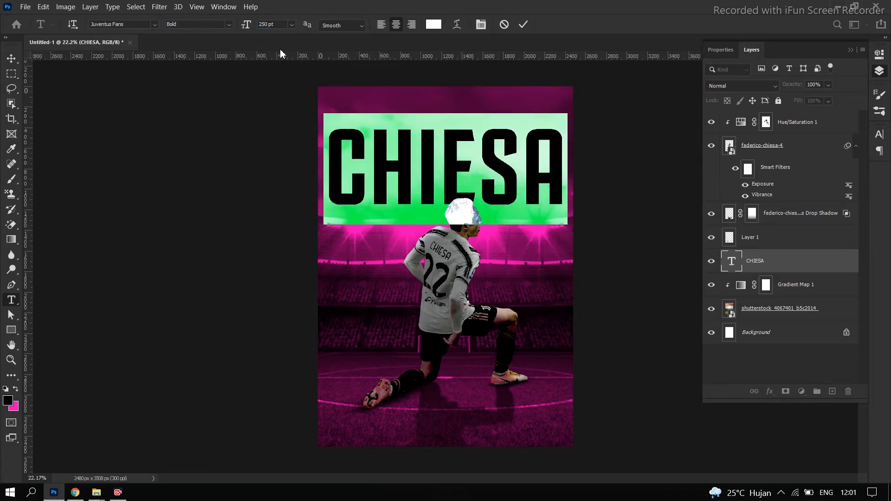
pyautogui.click(248, 25)
pyautogui.write('200')
pyautogui.press('Return')
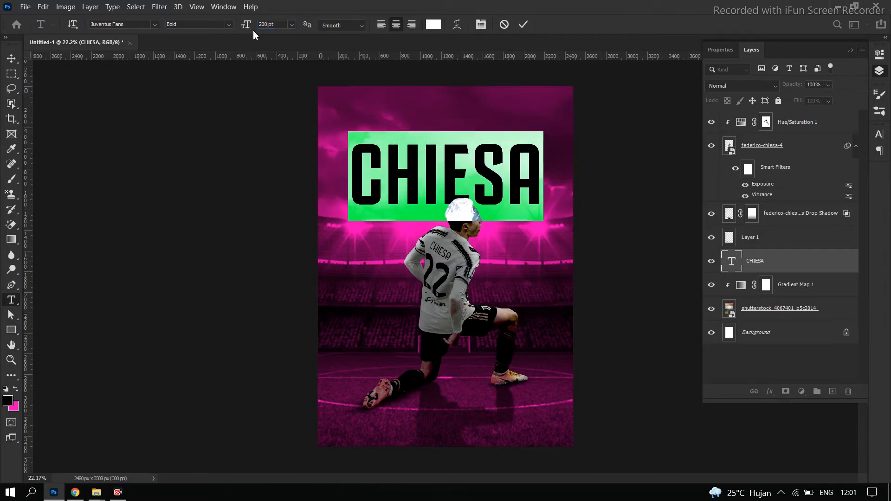
pyautogui.click(11, 58)
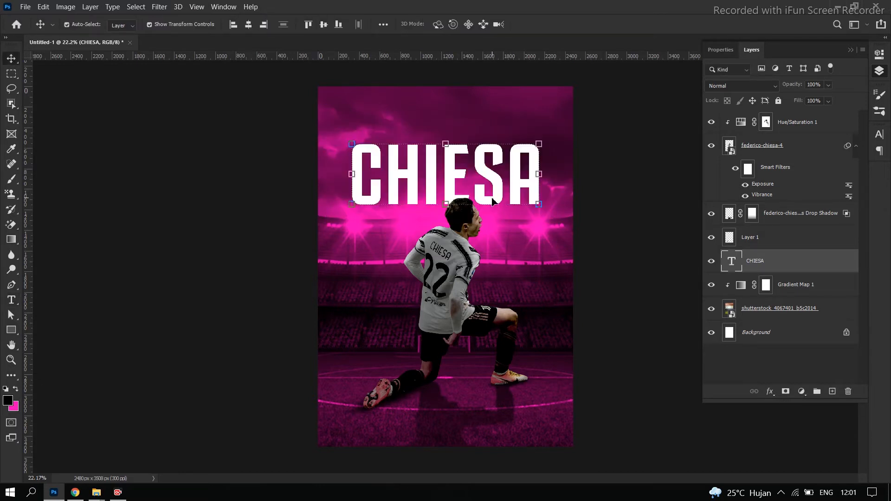
# Move the CHIESA text lower and duplicate it twice below, forming three evenly spaced, centered lines behind the player
pyautogui.moveTo(493, 205); pyautogui.dragTo(494, 363)
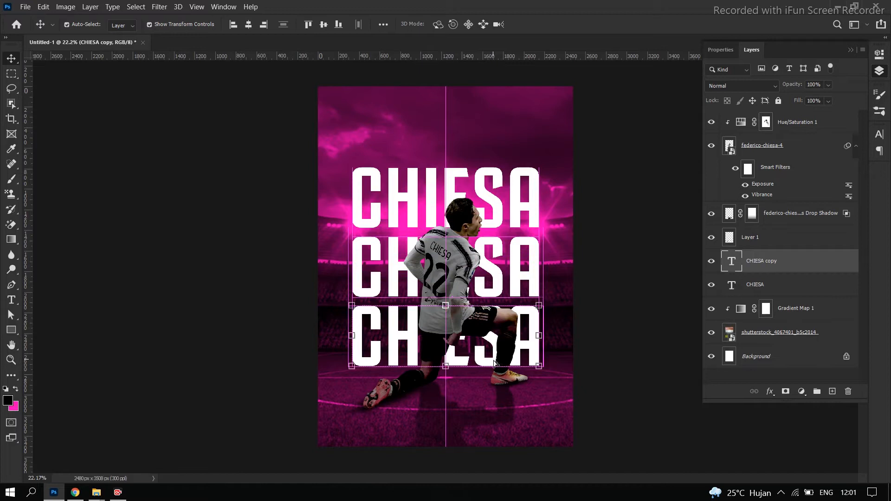
pyautogui.click(631, 302)
pyautogui.hotkey('ctrl', '-')
pyautogui.hotkey('ctrl', '-')
pyautogui.scroll(-7, 492, 281)
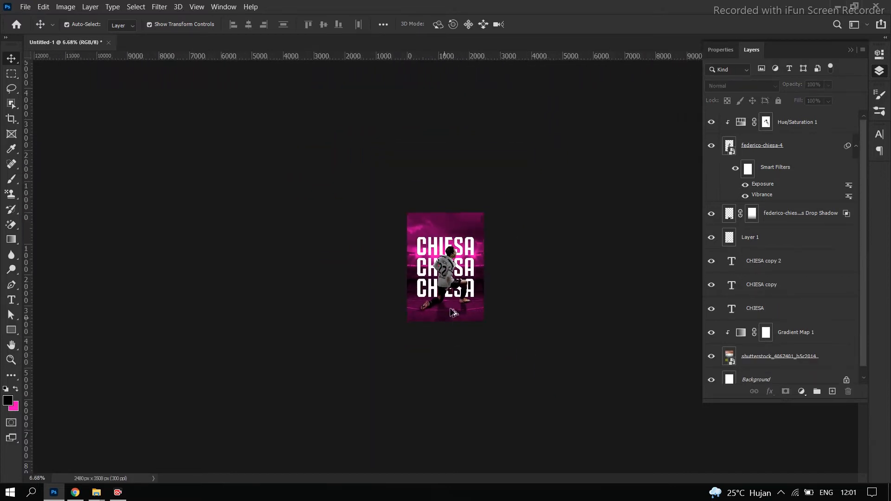
# Convert the lowest CHIESA text layer, CHIESA copy 2, to a smart object
pyautogui.scroll(18, 455, 311)
pyautogui.click(563, 384)
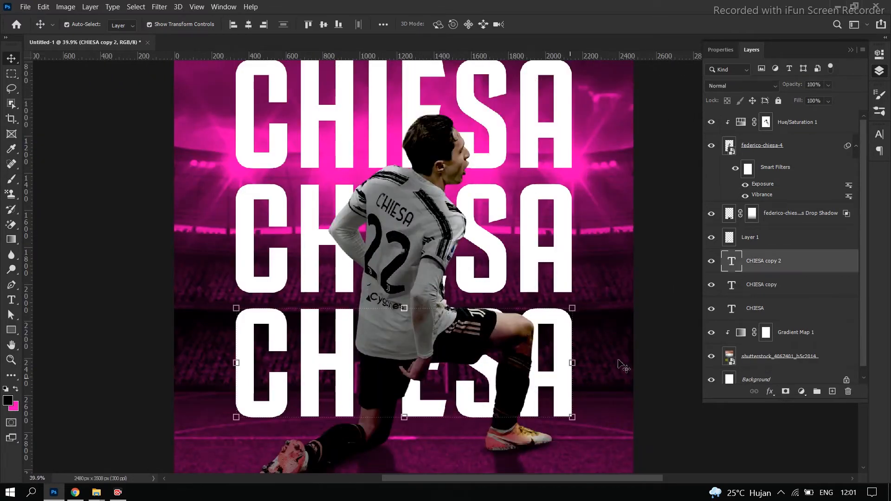
pyautogui.doubleClick(845, 269)
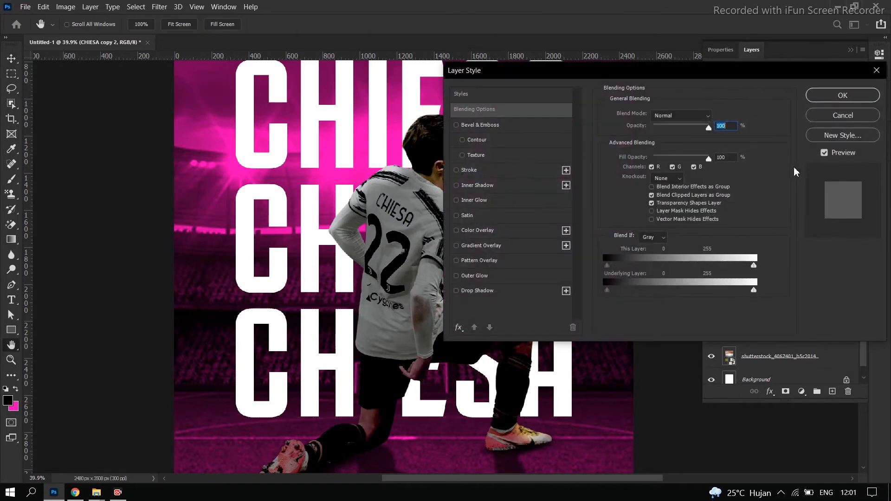
pyautogui.click(840, 116)
pyautogui.rightClick(826, 259)
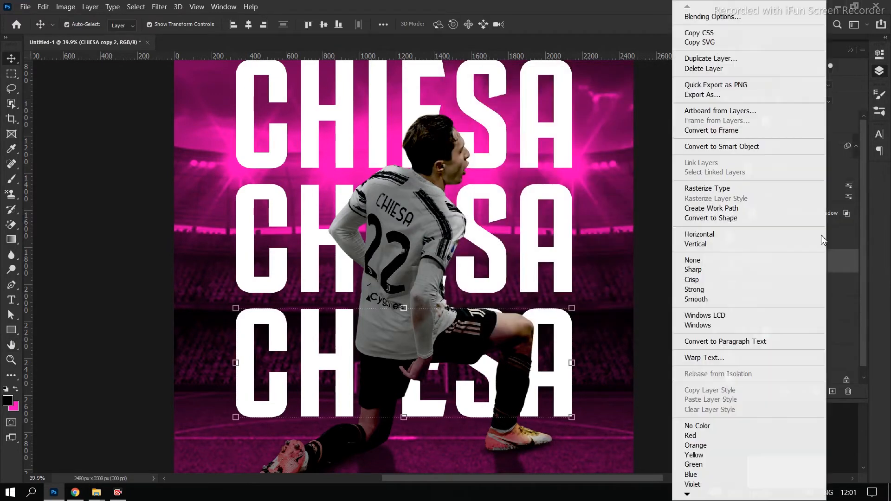
pyautogui.click(766, 147)
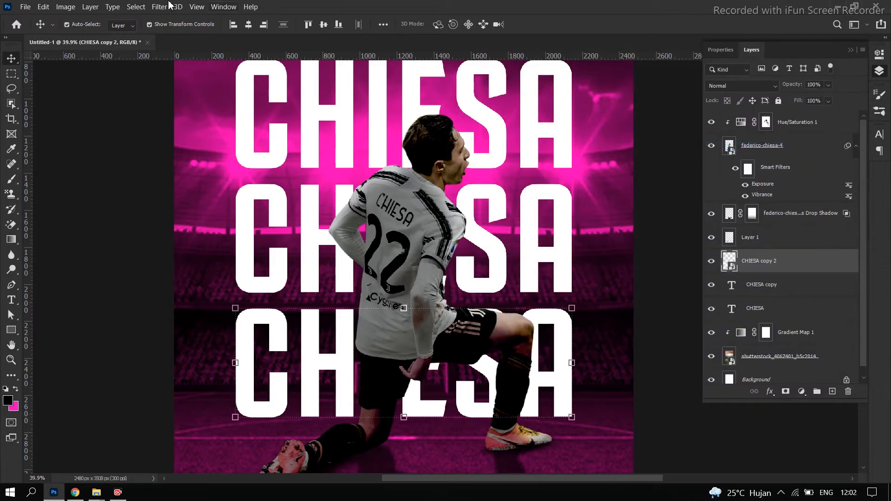
# Apply a black Multiply drop shadow to CHIESA copy 2 with 100% opacity, 91° angle and 313 px distance
pyautogui.doubleClick(821, 265)
pyautogui.click(464, 290)
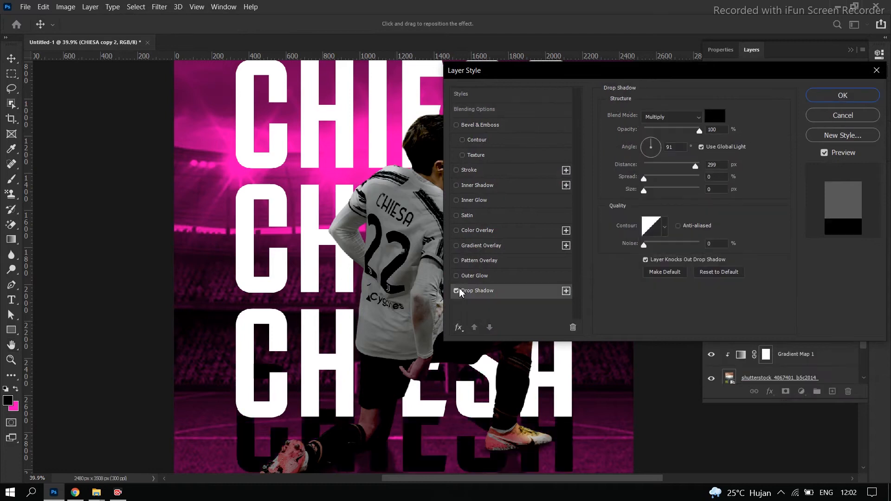
pyautogui.moveTo(699, 170)
pyautogui.mouseDown()
pyautogui.moveTo(708, 173)
pyautogui.moveTo(695, 178)
pyautogui.mouseUp()
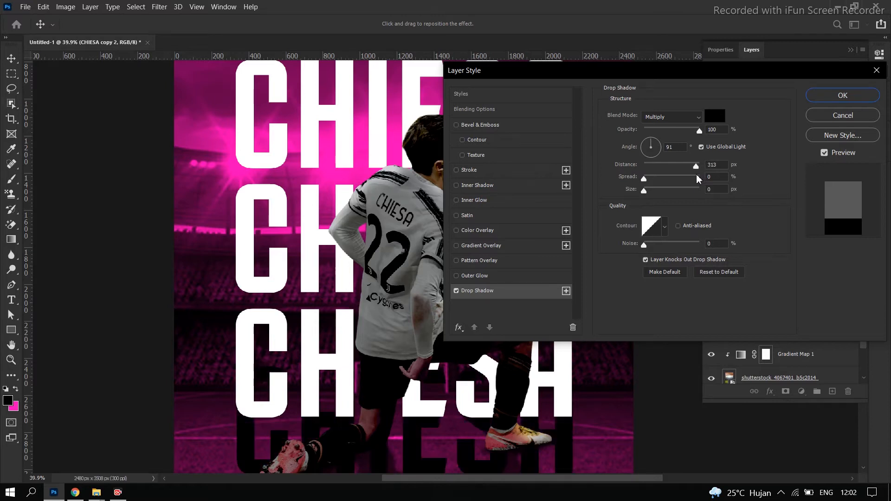
pyautogui.click(842, 95)
# Separate the drop shadow of CHIESA copy 2 into its own layer
pyautogui.click(132, 9)
pyautogui.moveTo(90, 7)
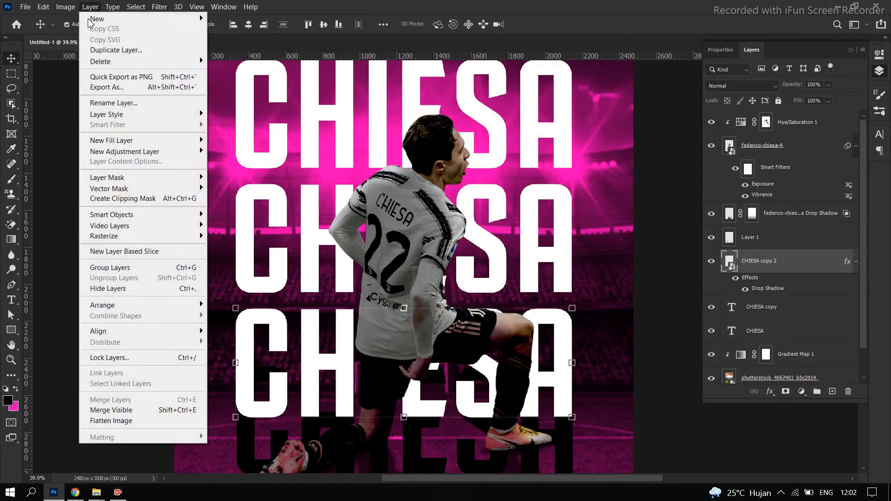
pyautogui.moveTo(119, 120)
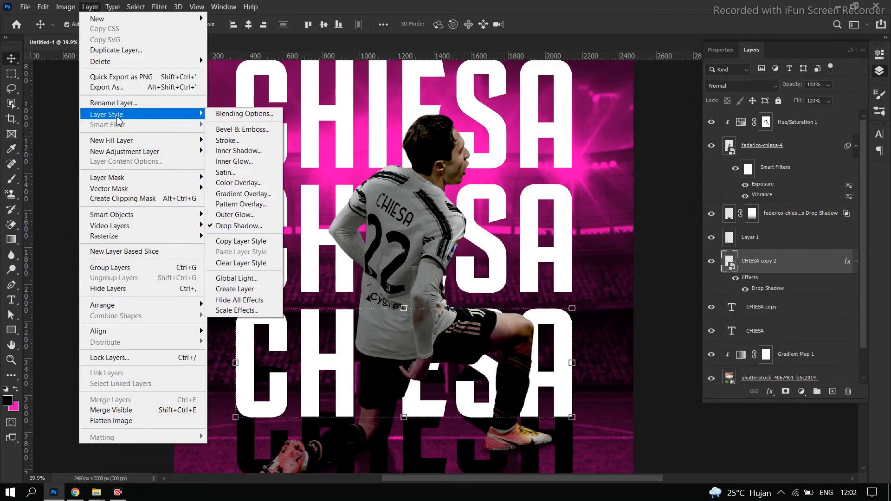
pyautogui.click(249, 290)
pyautogui.click(417, 193)
# Move the separated CHIESA shadow down so its upper edge meets the base of the lowest text line
pyautogui.scroll(-2, 457, 304)
pyautogui.scroll(-2, 464, 394)
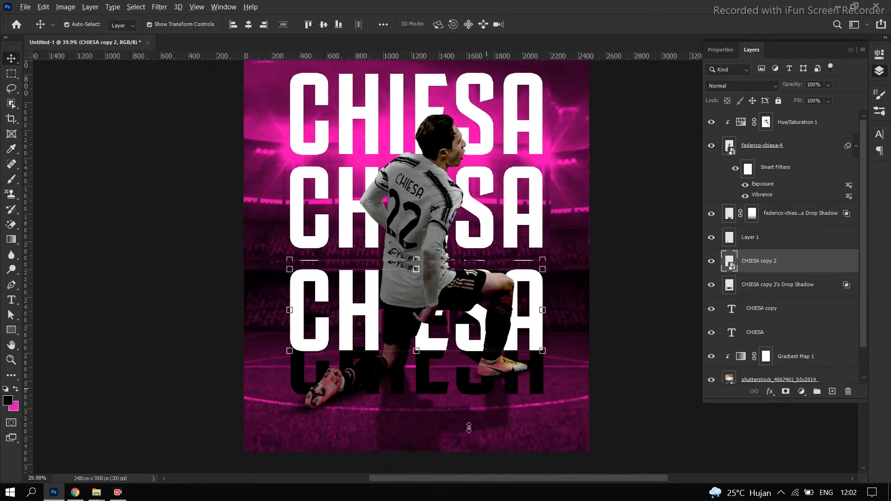
pyautogui.scroll(2, 468, 425)
pyautogui.moveTo(478, 366); pyautogui.dragTo(468, 406)
# Warp the separated CHIESA shadow so its lower-left corner and left edge flare outward beyond the poster
pyautogui.hotkey('ctrl', 't')
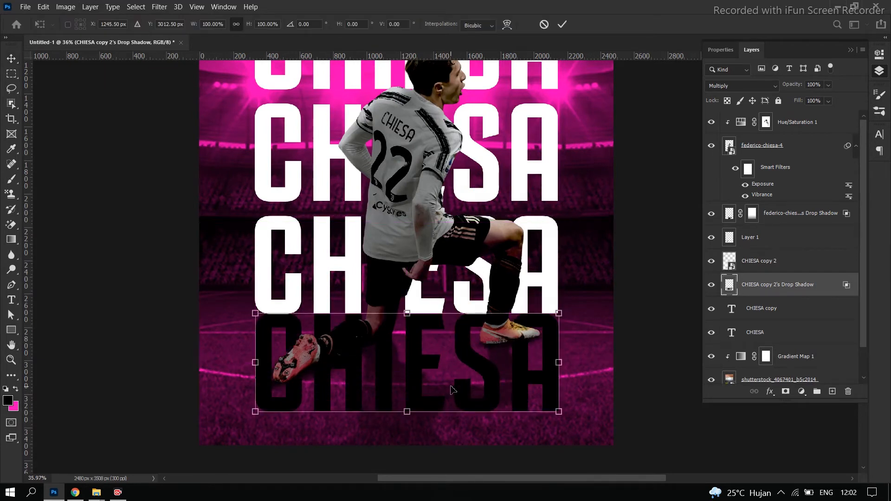
pyautogui.rightClick(451, 386)
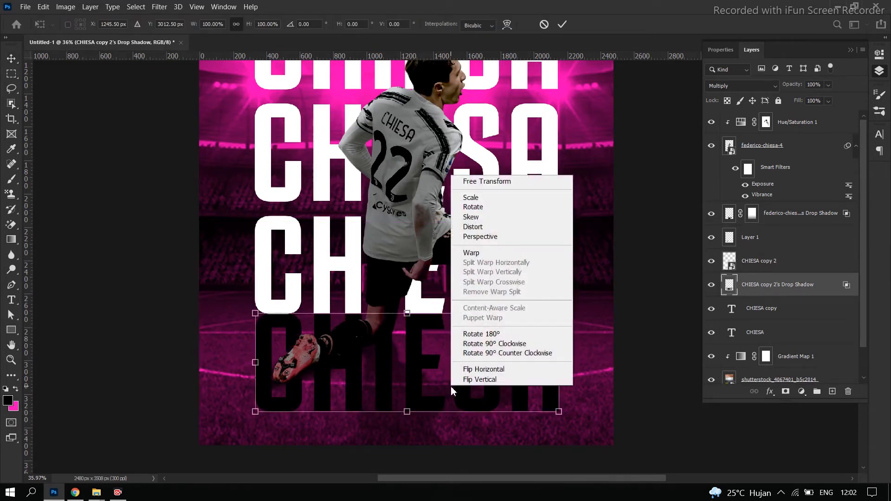
pyautogui.click(479, 254)
pyautogui.moveTo(258, 413); pyautogui.dragTo(168, 446)
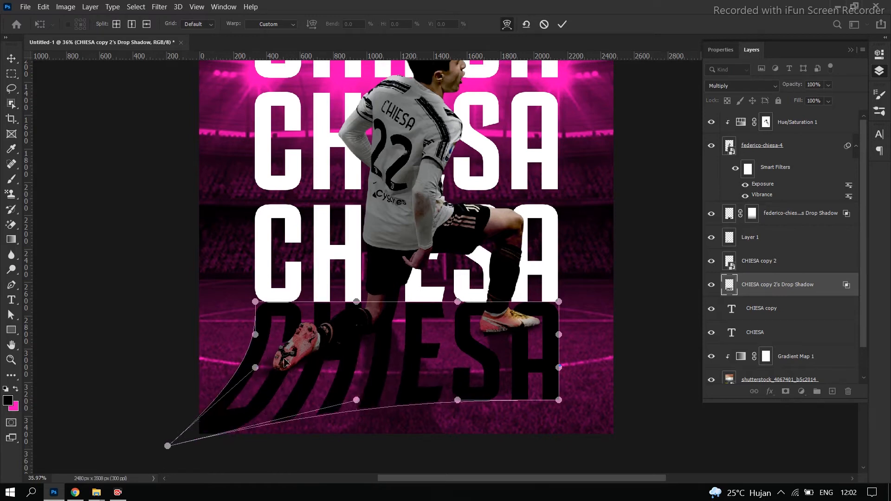
pyautogui.moveTo(256, 336); pyautogui.dragTo(228, 334)
pyautogui.moveTo(255, 368); pyautogui.dragTo(220, 359)
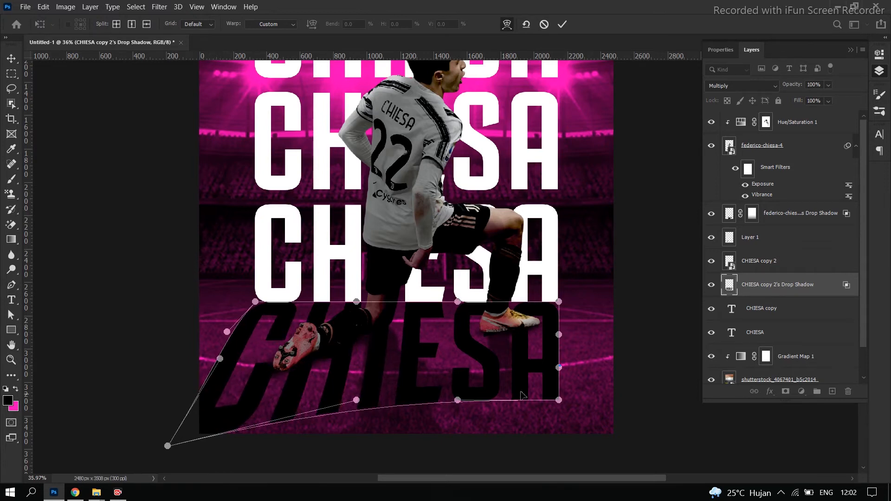
# Flare the shadow's lower-right corner and right edge outward to mirror the slant of the left side
pyautogui.moveTo(558, 402); pyautogui.dragTo(652, 455)
pyautogui.moveTo(558, 368); pyautogui.dragTo(579, 344)
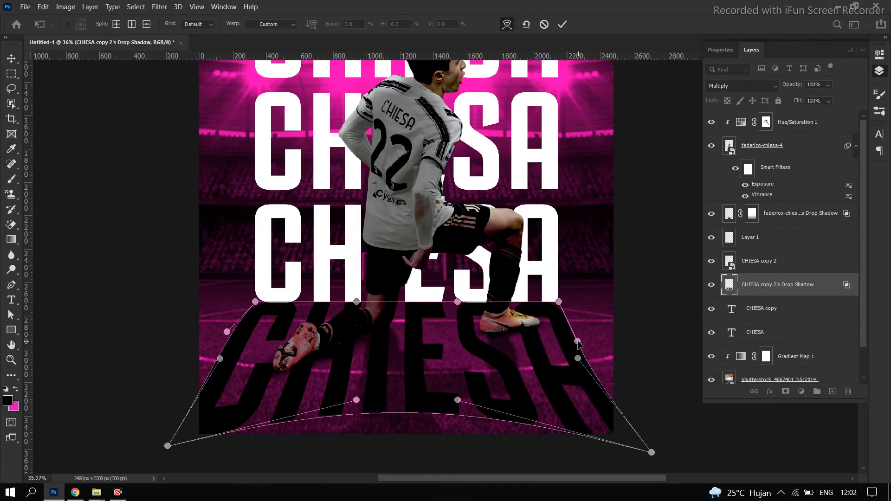
pyautogui.moveTo(652, 452); pyautogui.dragTo(642, 465)
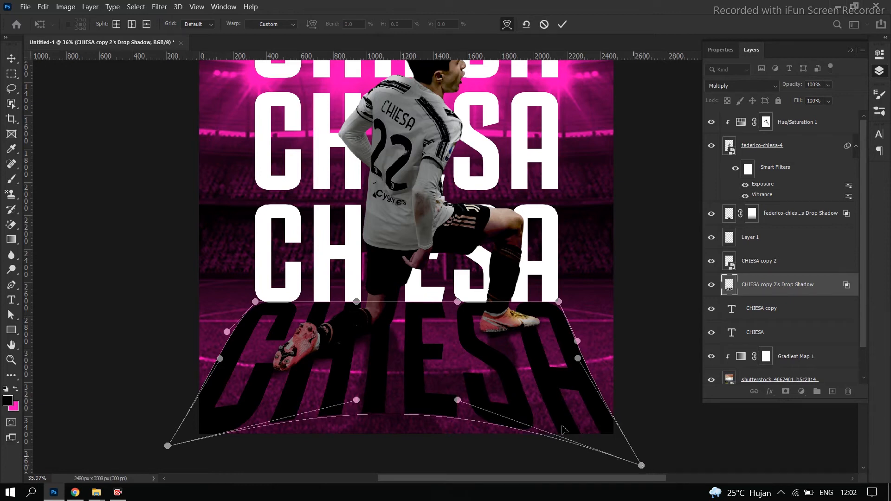
# Straighten the warped shadow's lower edge below the poster, even out its left side and apply the warp
pyautogui.moveTo(458, 401); pyautogui.dragTo(467, 471)
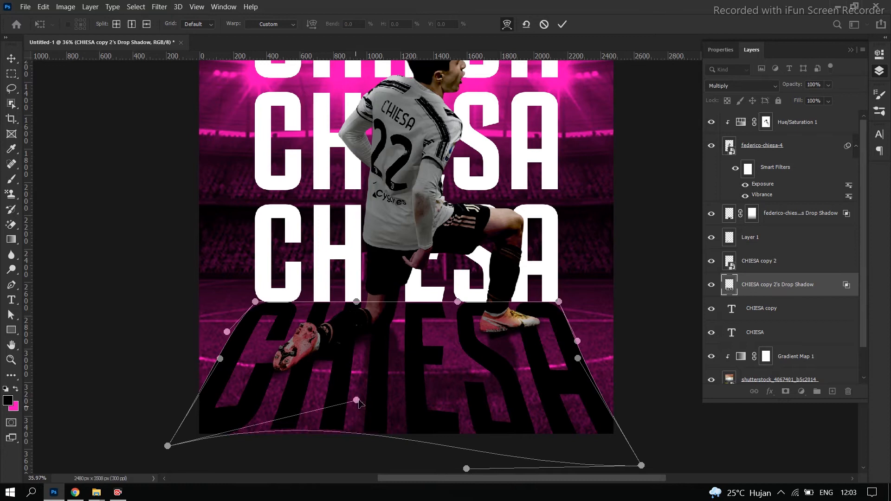
pyautogui.moveTo(356, 400); pyautogui.dragTo(371, 470)
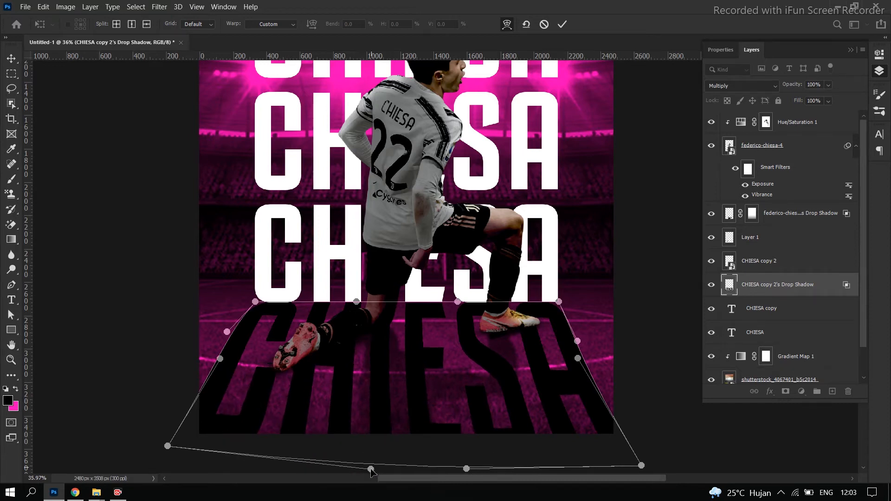
pyautogui.moveTo(167, 446); pyautogui.dragTo(158, 465)
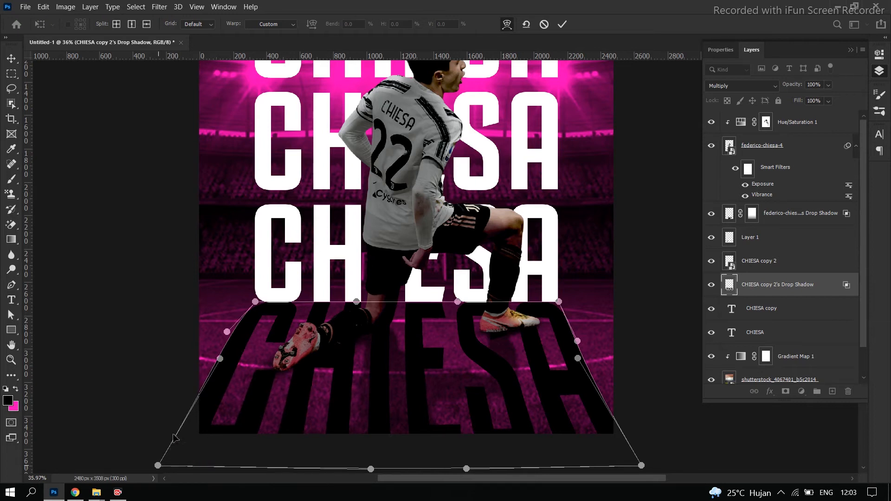
pyautogui.moveTo(230, 332); pyautogui.dragTo(233, 334)
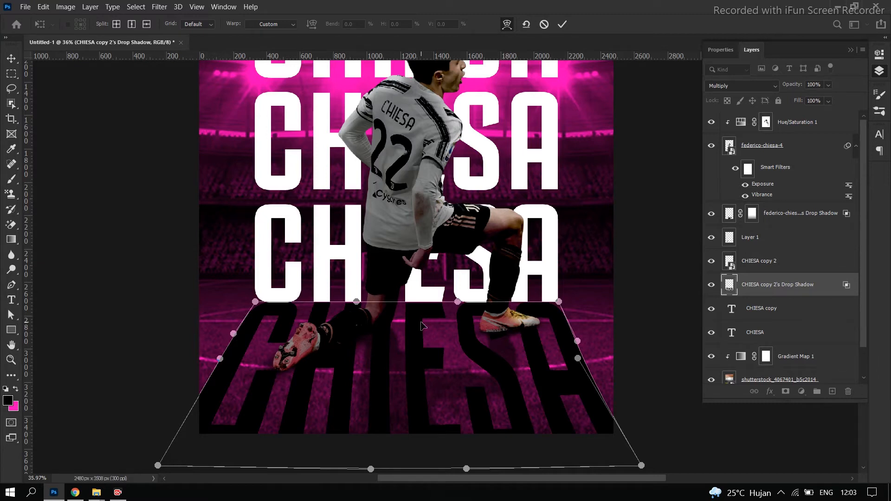
pyautogui.press('Return')
pyautogui.scroll(-3, 469, 344)
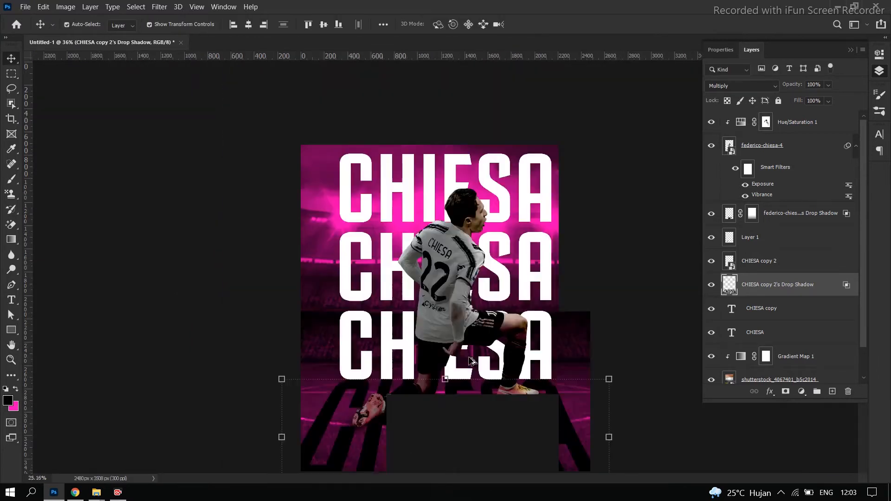
pyautogui.rightClick(481, 407)
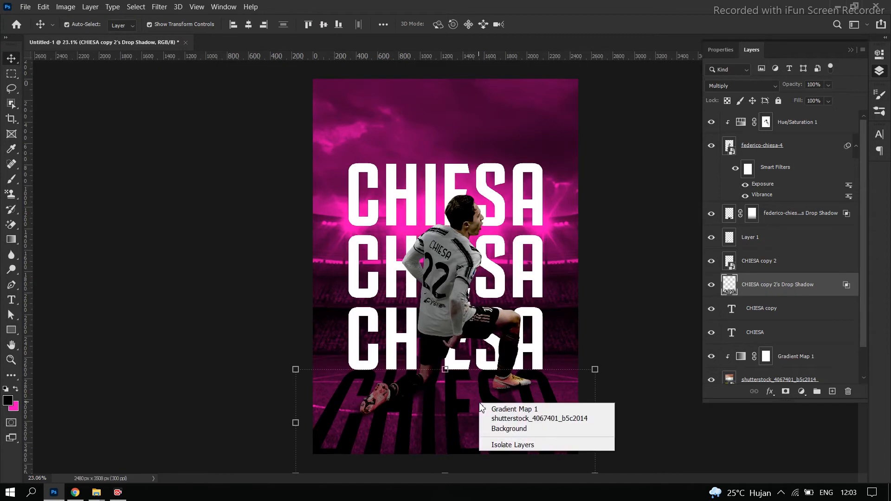
pyautogui.click(455, 402)
pyautogui.hotkey('ctrl', 't')
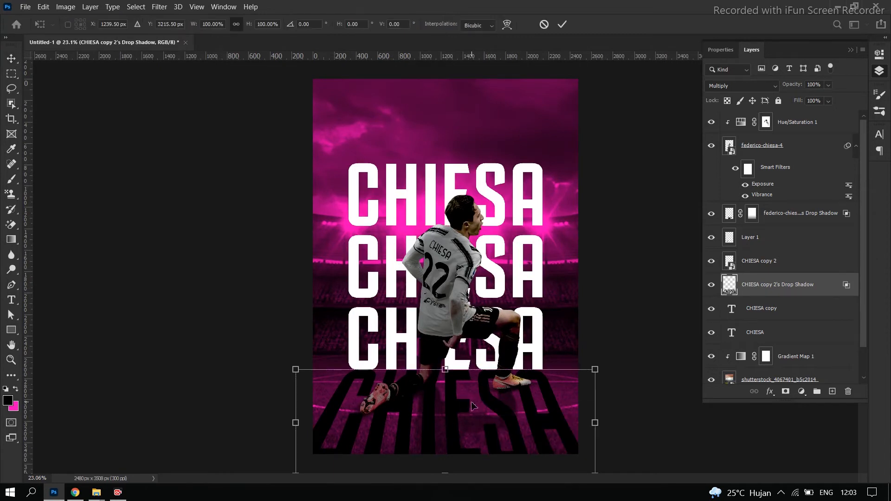
pyautogui.moveTo(522, 344); pyautogui.dragTo(412, 457)
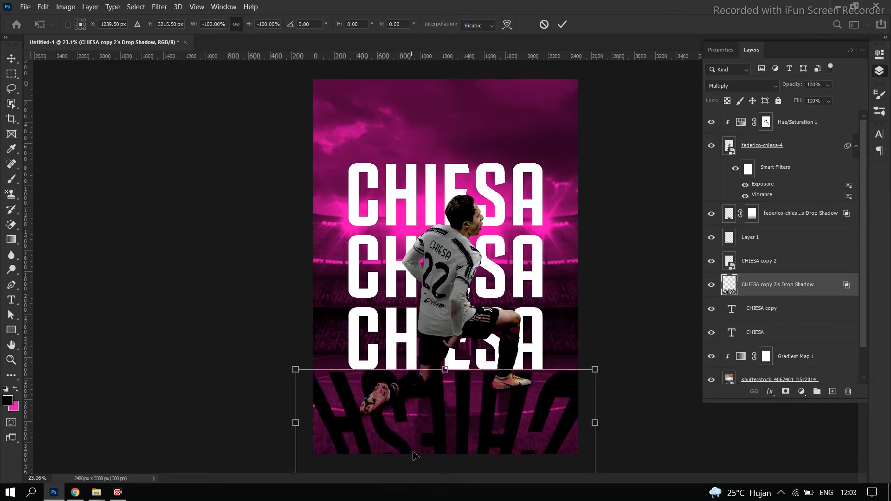
pyautogui.hotkey('ctrl', 'z')
pyautogui.rightClick(482, 406)
pyautogui.press('Escape')
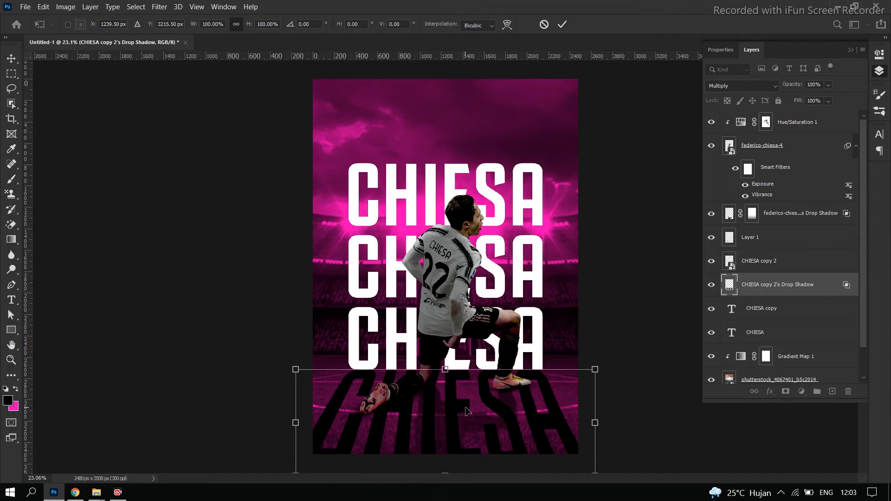
pyautogui.scroll(-4, 467, 410)
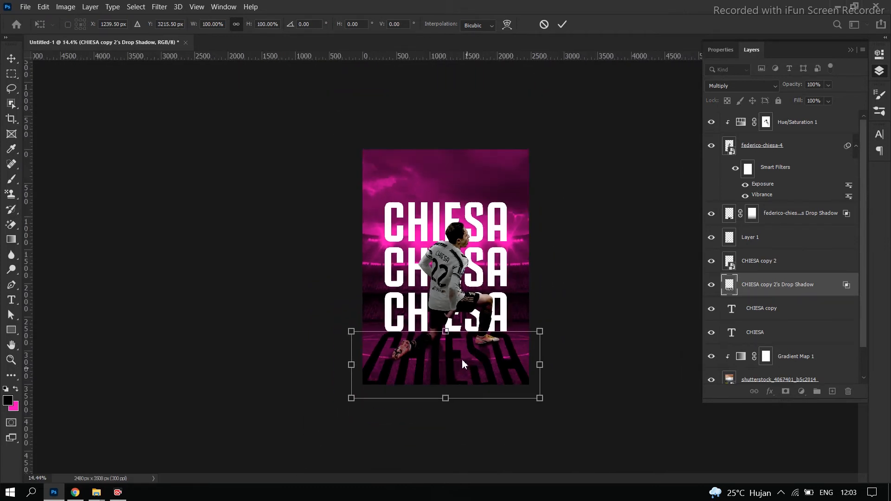
pyautogui.moveTo(447, 332); pyautogui.dragTo(470, 466)
pyautogui.moveTo(476, 432); pyautogui.dragTo(476, 367)
pyautogui.hotkey('ctrl', 'z')
pyautogui.hotkey('ctrl', 'shift', 'z')
pyautogui.scroll(3, 567, 368)
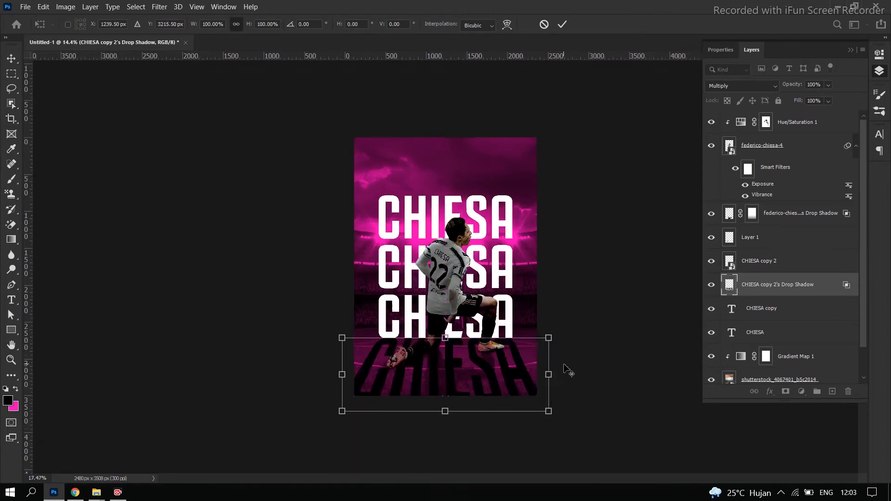
pyautogui.scroll(-1, 569, 366)
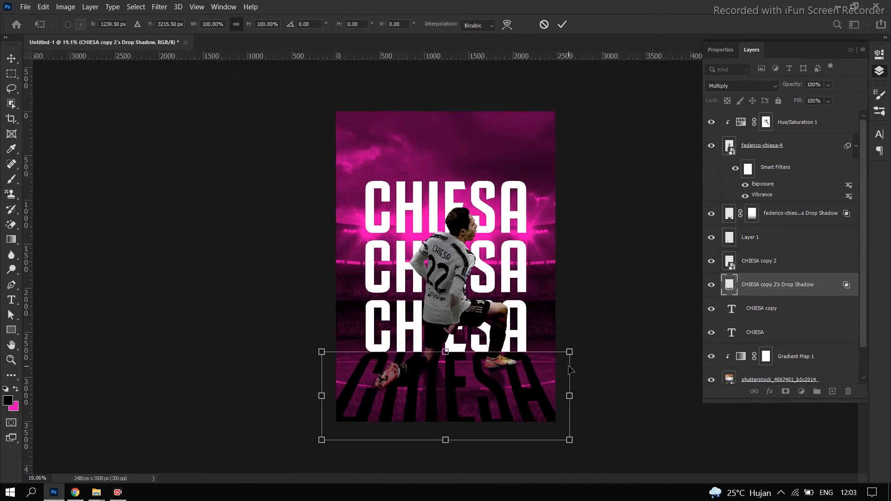
pyautogui.scroll(1, 571, 371)
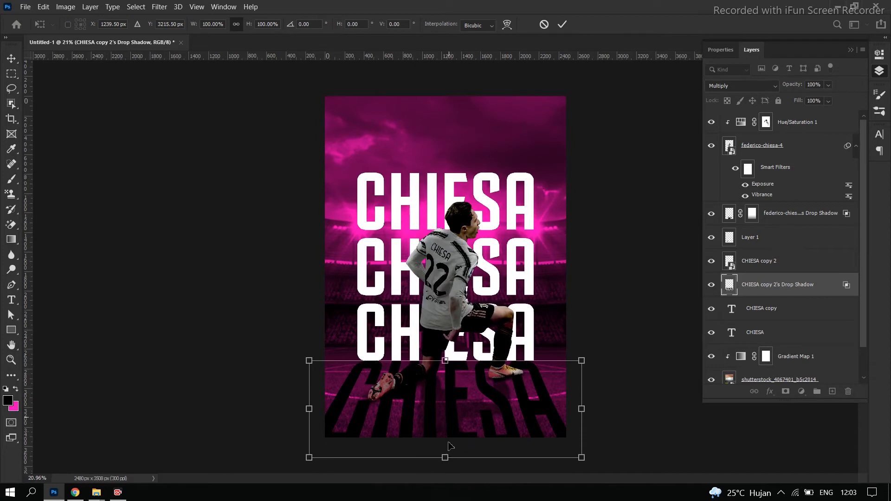
pyautogui.moveTo(446, 458); pyautogui.dragTo(447, 383)
pyautogui.press('Return')
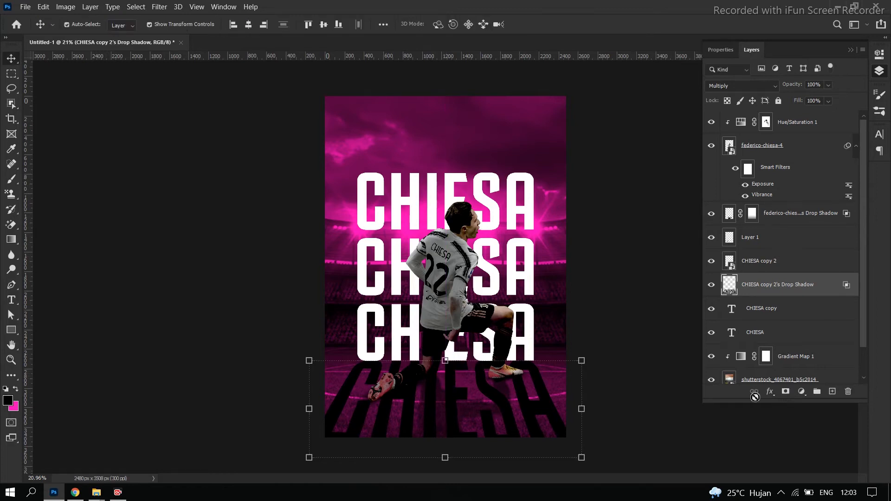
# Add a layer mask to CHIESA copy 2's Drop Shadow and fade the shadow out toward the poster's bottom with black-to-transparent linear gradients
pyautogui.click(785, 392)
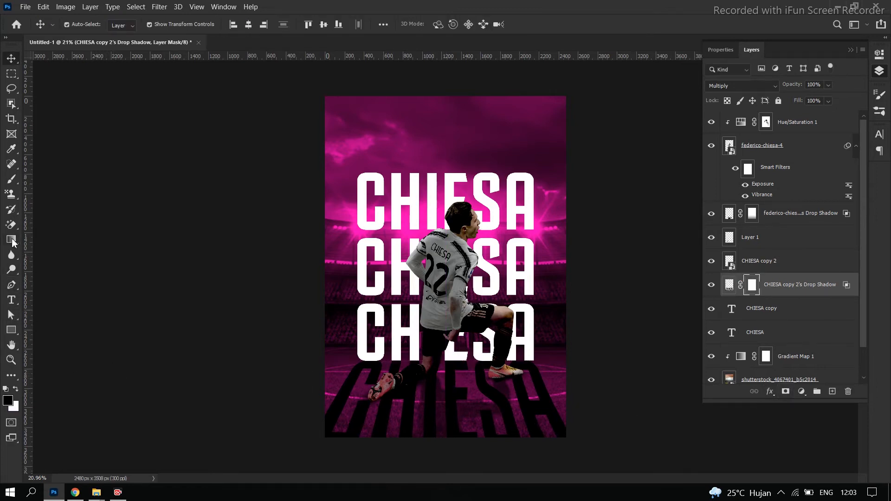
pyautogui.click(12, 240)
pyautogui.moveTo(450, 416); pyautogui.dragTo(439, 341)
pyautogui.moveTo(450, 461); pyautogui.dragTo(450, 335)
pyautogui.scroll(-3, 347, 378)
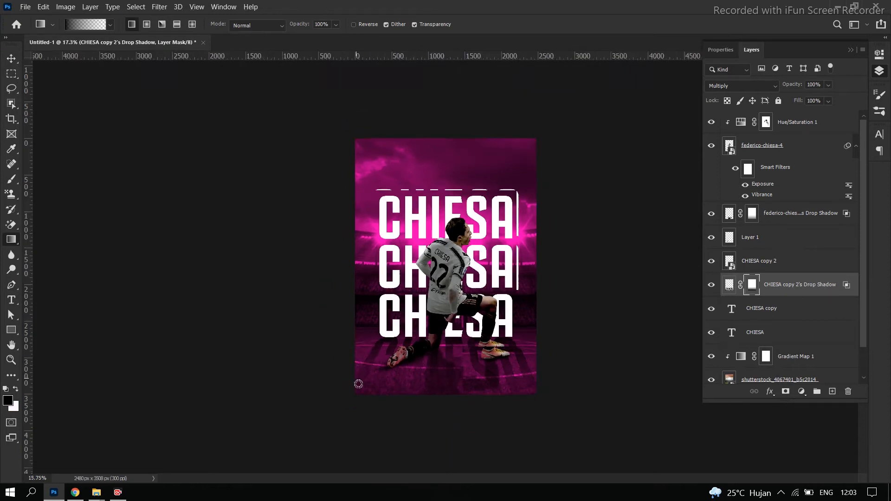
pyautogui.scroll(-2, 465, 352)
pyautogui.scroll(4, 464, 355)
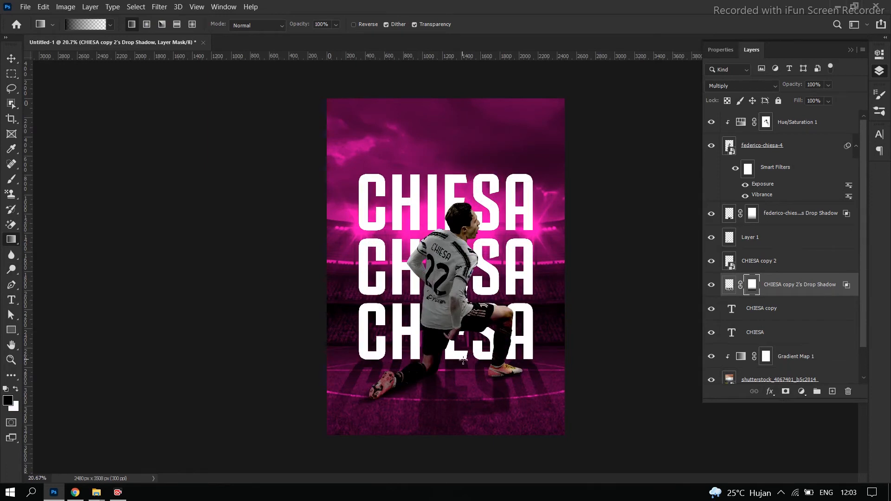
# Add a new empty layer directly above Gradient Map 1
pyautogui.press('v')
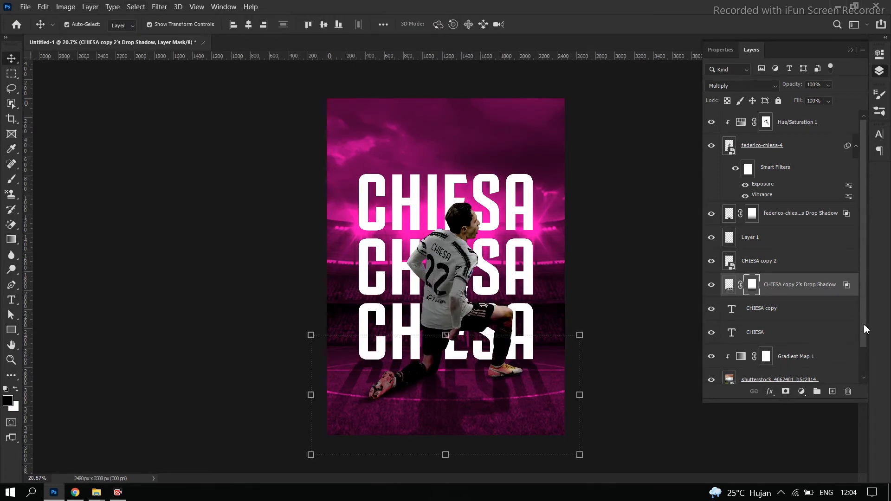
pyautogui.scroll(-1, 808, 356)
pyautogui.click(823, 334)
pyautogui.click(832, 391)
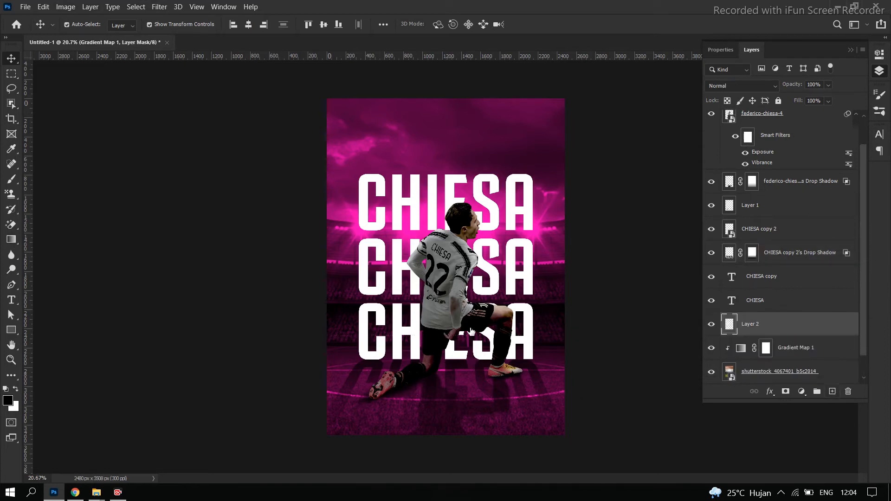
# Set up the Brush tool with the cloud-shaped 190 px brush tip
pyautogui.click(12, 180)
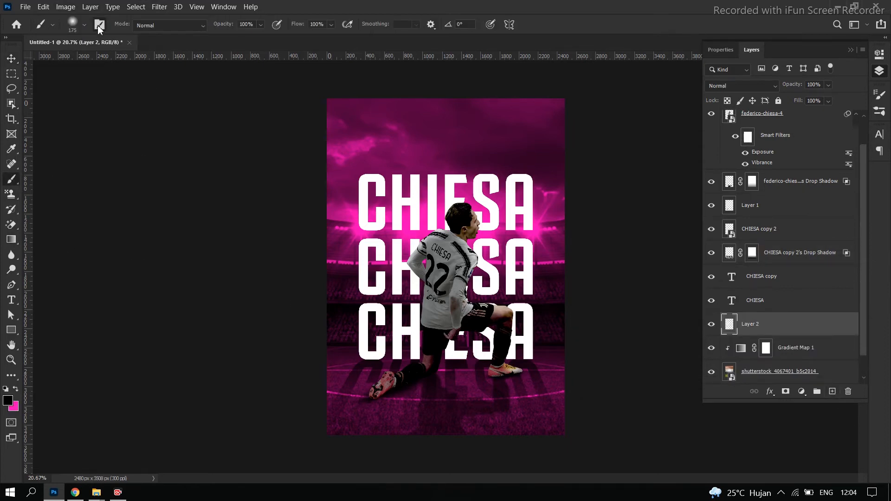
pyautogui.click(100, 25)
pyautogui.scroll(-5, 815, 143)
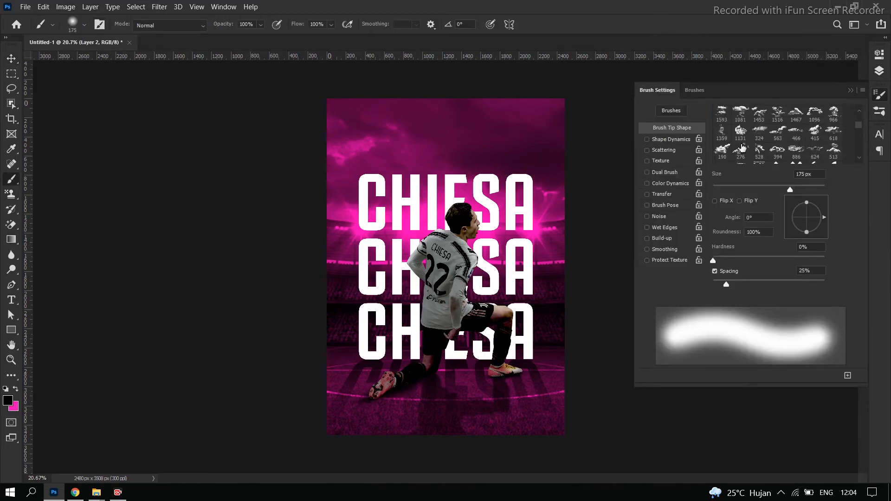
pyautogui.click(723, 151)
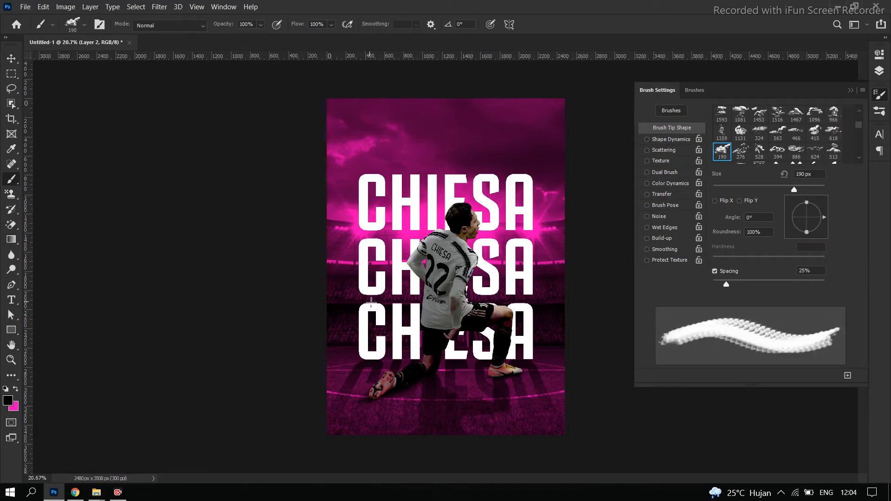
# Make pink the foreground color and enlarge the cloud brush to 1600 px
pyautogui.press('x')
pyautogui.press('[')
pyautogui.press('[')
pyautogui.press('[')
pyautogui.press('[')
pyautogui.press('[')
pyautogui.press('[')
pyautogui.press('[')
pyautogui.press('[')
pyautogui.press(']')
pyautogui.press(']')
pyautogui.press(']')
pyautogui.press(']')
pyautogui.press(']')
pyautogui.press(']')
pyautogui.press(']')
pyautogui.press(']')
pyautogui.press(']')
pyautogui.press(']')
pyautogui.press(']')
pyautogui.press(']')
pyautogui.press(']')
pyautogui.press(']')
pyautogui.press(']')
pyautogui.press(']')
pyautogui.press(']')
pyautogui.press(']')
pyautogui.press(']')
pyautogui.press(']')
pyautogui.press(']')
pyautogui.press(']')
pyautogui.press(']')
pyautogui.press(']')
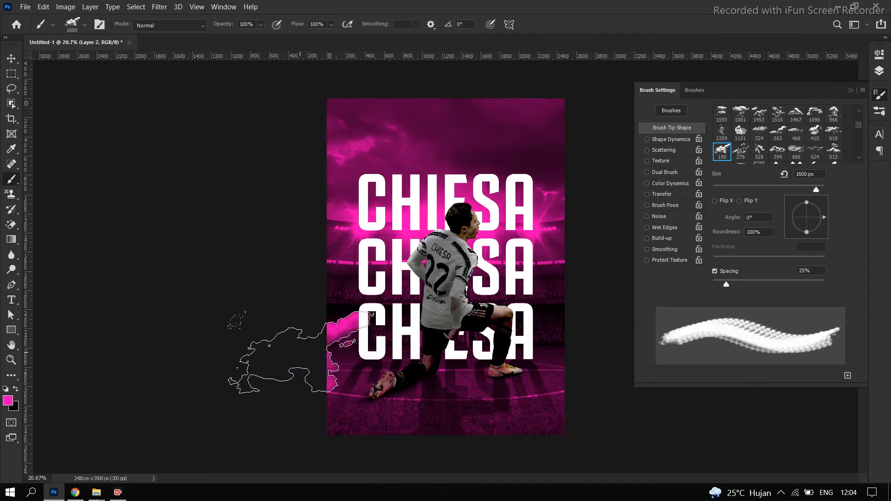
# Undo the test dab and stamp pink clouds in the poster's lower-left corner and beside the lowest title's left end
pyautogui.hotkey('ctrl', 'z')
pyautogui.click(326, 425)
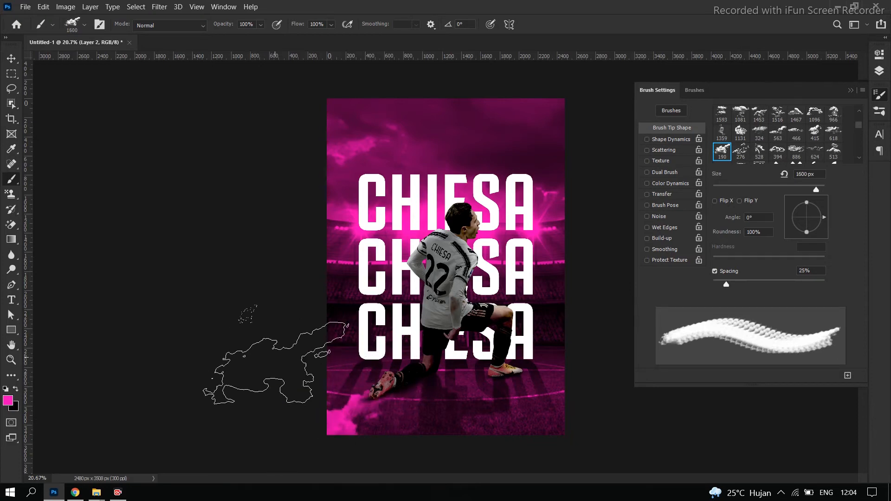
pyautogui.click(313, 355)
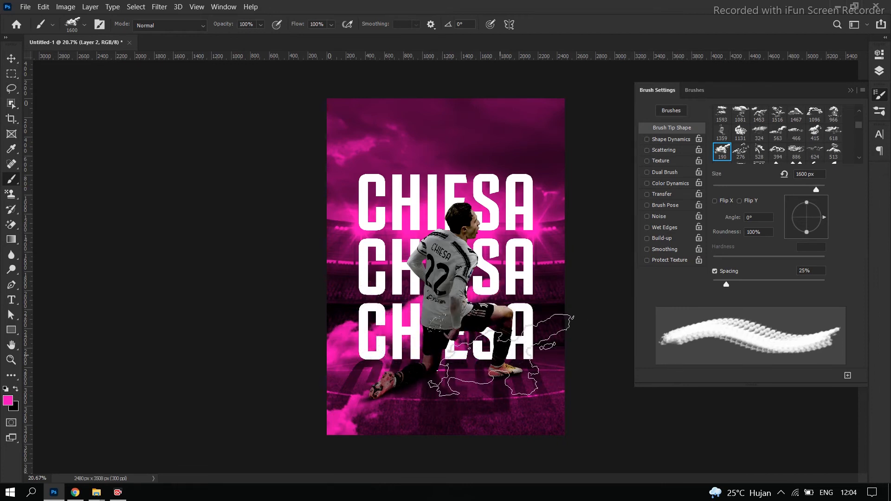
# Reduce the cloud brush to 1300 px and stamp pink clouds along the poster's right edge and lower-right corner
pyautogui.press('[')
pyautogui.press('[')
pyautogui.press('[')
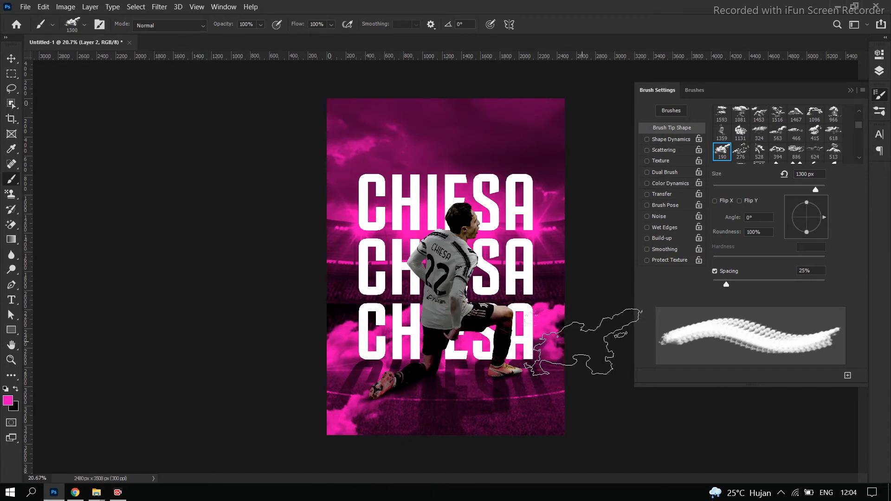
pyautogui.click(557, 292)
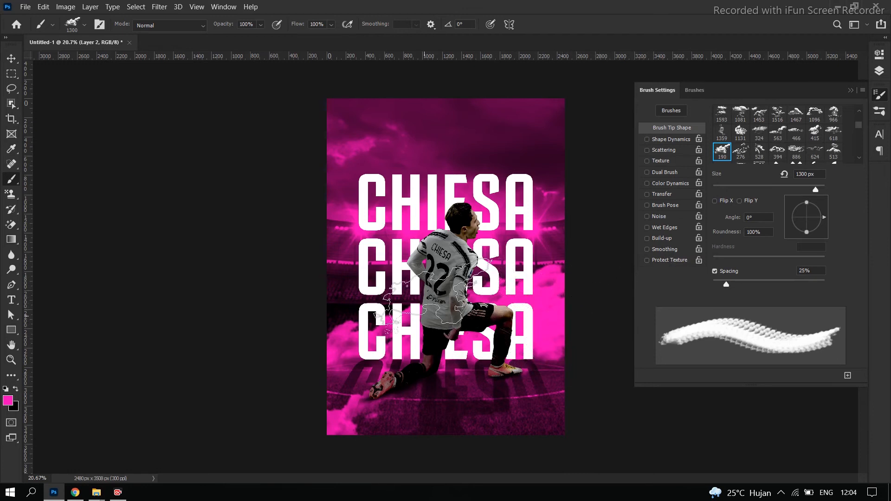
pyautogui.scroll(-1, 438, 397)
pyautogui.scroll(-1, 467, 406)
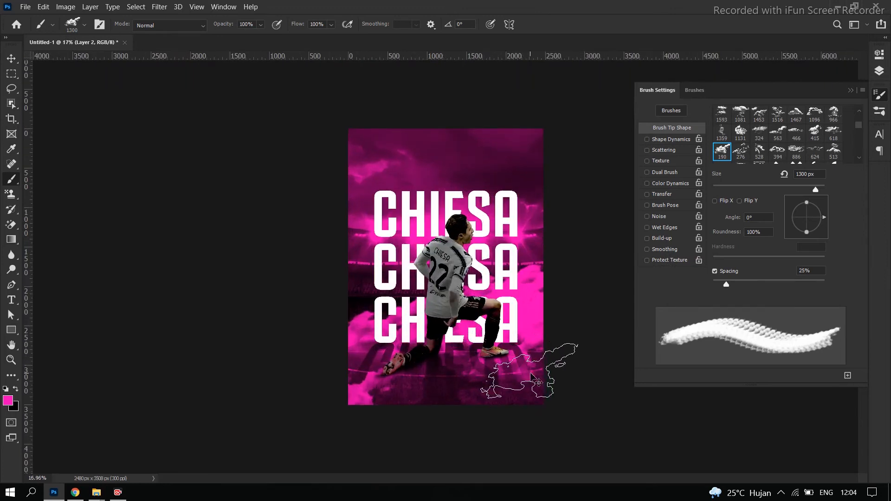
pyautogui.click(490, 402)
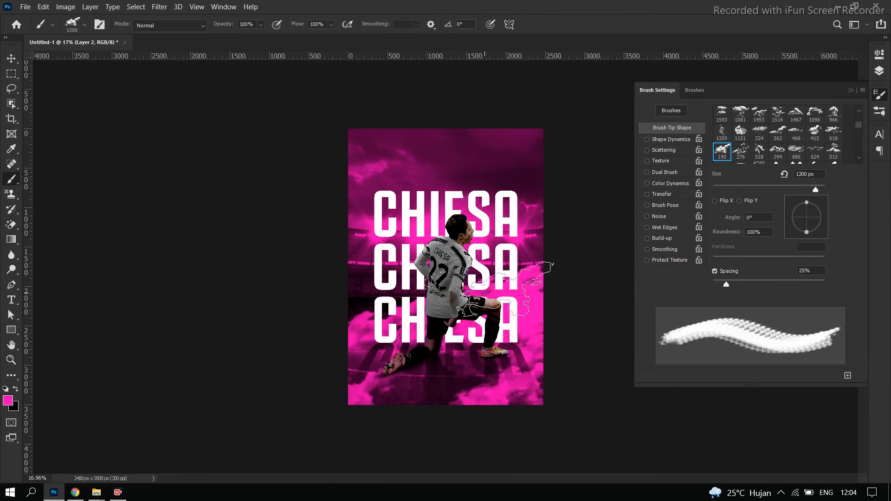
pyautogui.scroll(-8, 482, 320)
pyautogui.scroll(8, 483, 320)
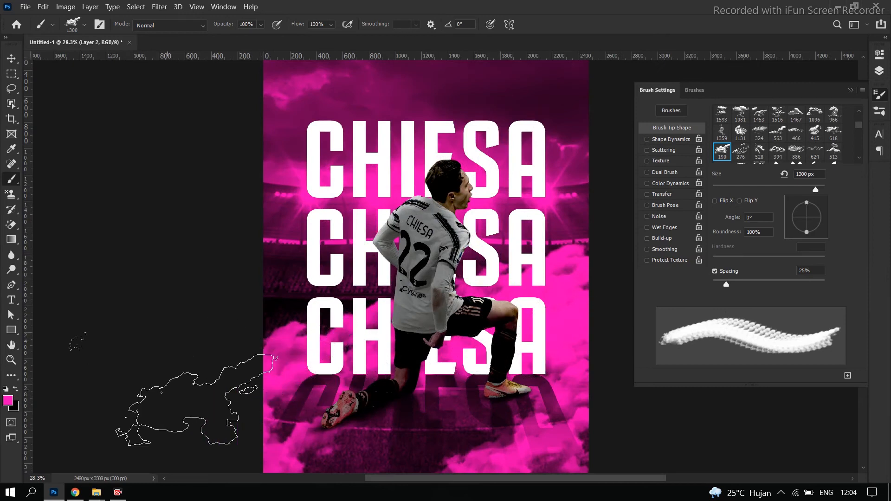
pyautogui.scroll(-6, 165, 322)
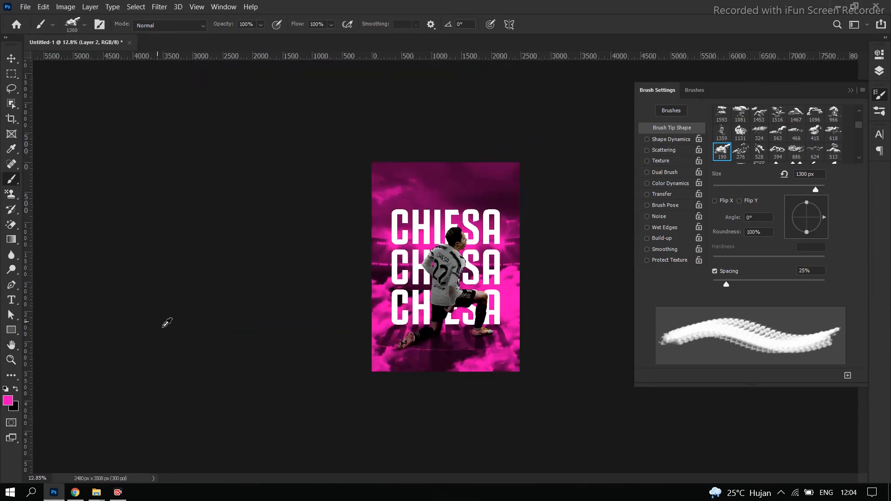
pyautogui.scroll(5, 587, 304)
pyautogui.scroll(-2, 587, 304)
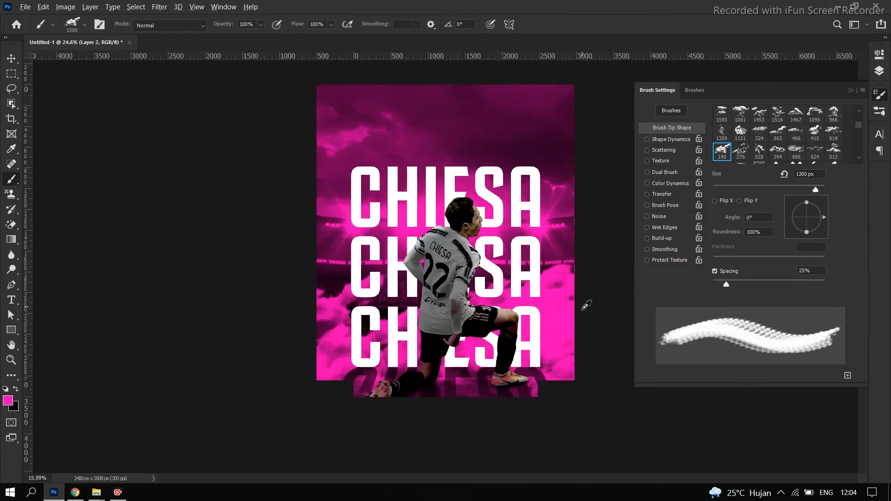
# Place the Juventus logo image in the poster and move it up over the top CHIESA title
pyautogui.click(849, 90)
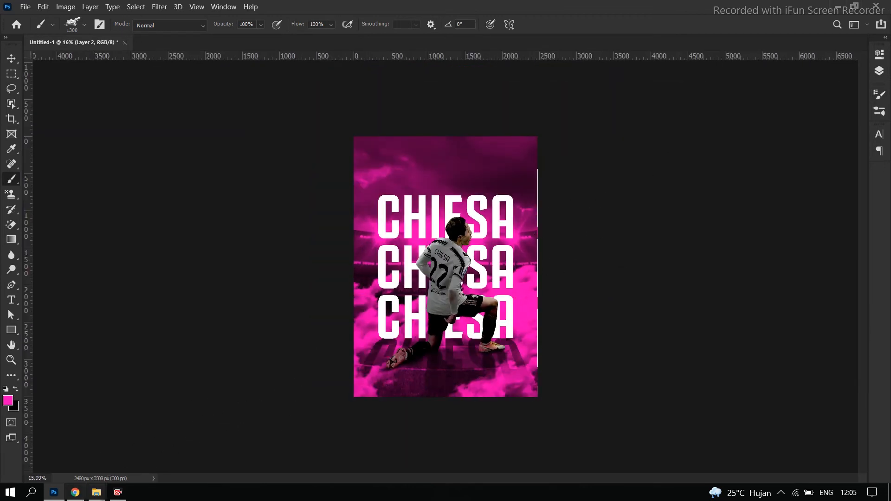
pyautogui.moveTo(97, 492)
pyautogui.click(167, 470)
pyautogui.moveTo(152, 129); pyautogui.dragTo(456, 174)
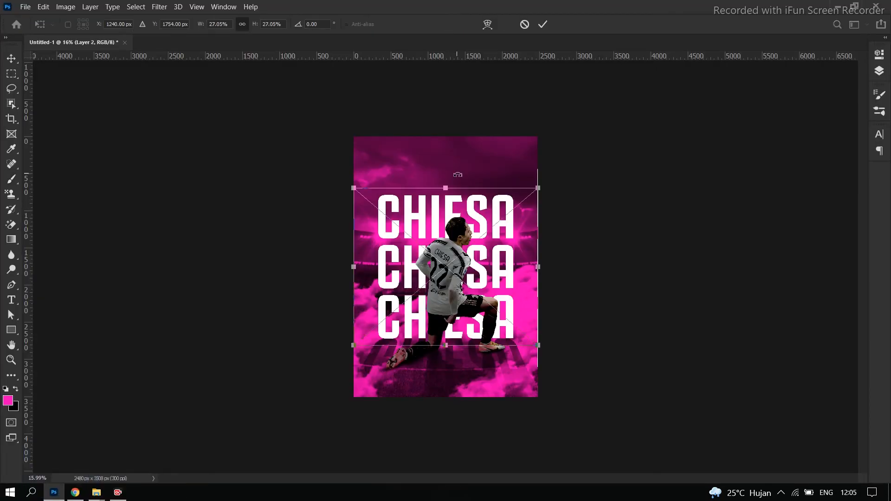
pyautogui.moveTo(538, 345); pyautogui.dragTo(479, 185)
pyautogui.moveTo(494, 226); pyautogui.dragTo(803, 155)
# Shrink the Juventus logo to a small emblem above the top title and move its layer to the top of the stack
pyautogui.click(879, 71)
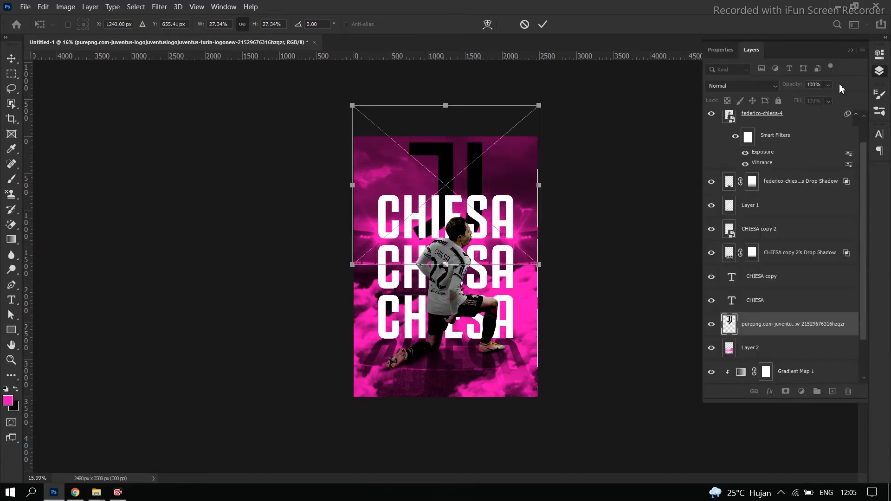
pyautogui.moveTo(538, 265); pyautogui.dragTo(461, 198)
pyautogui.moveTo(798, 321); pyautogui.dragTo(781, 122)
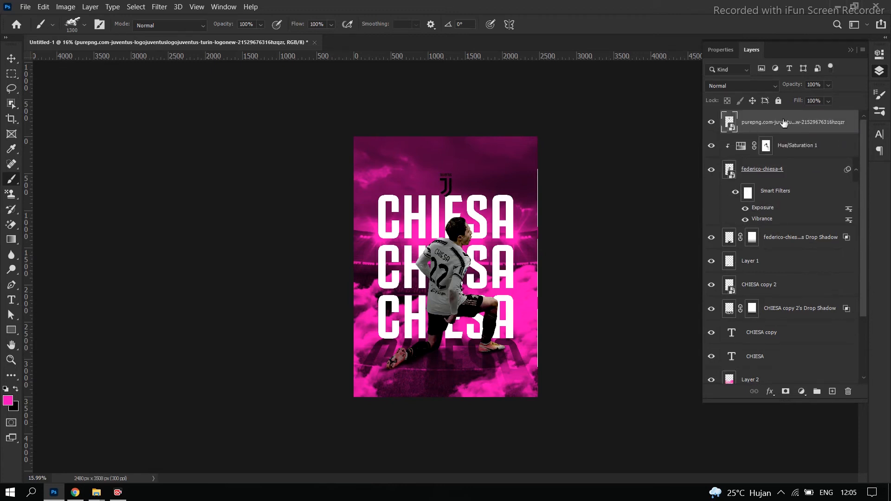
# Apply a white Color Overlay effect to the Juventus logo layer
pyautogui.doubleClick(852, 126)
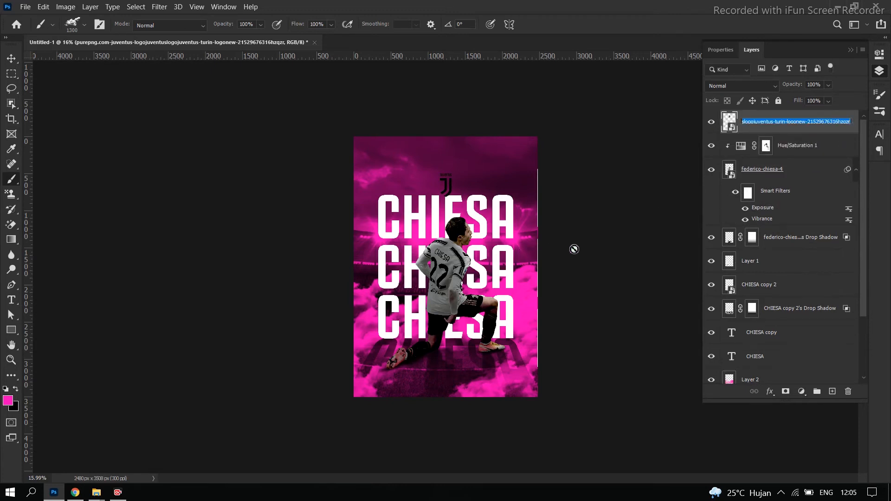
pyautogui.doubleClick(846, 131)
pyautogui.click(847, 135)
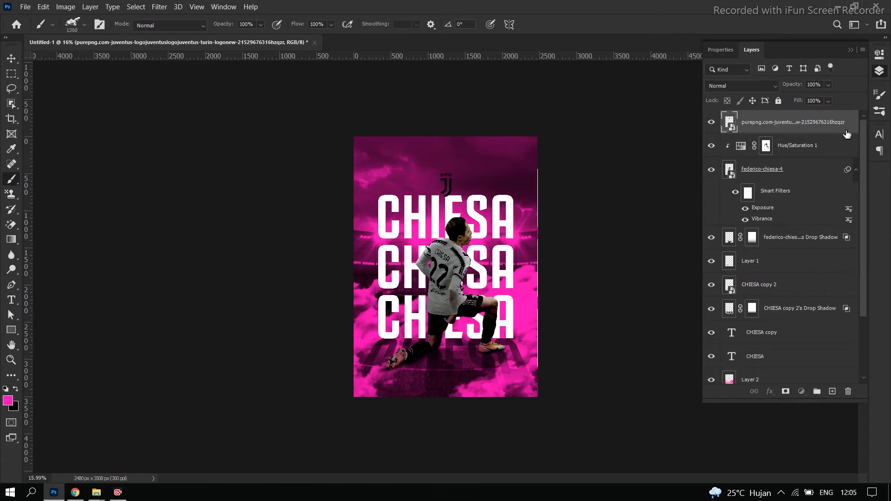
pyautogui.doubleClick(847, 134)
pyautogui.click(462, 291)
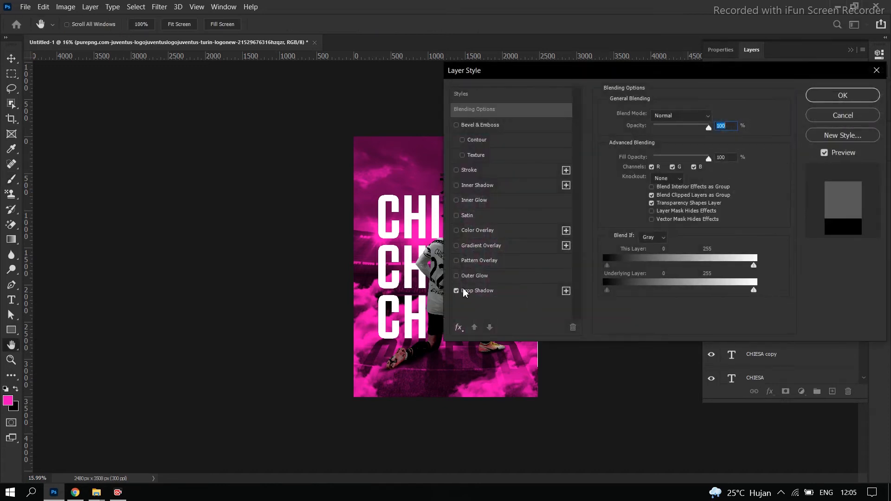
pyautogui.click(462, 291)
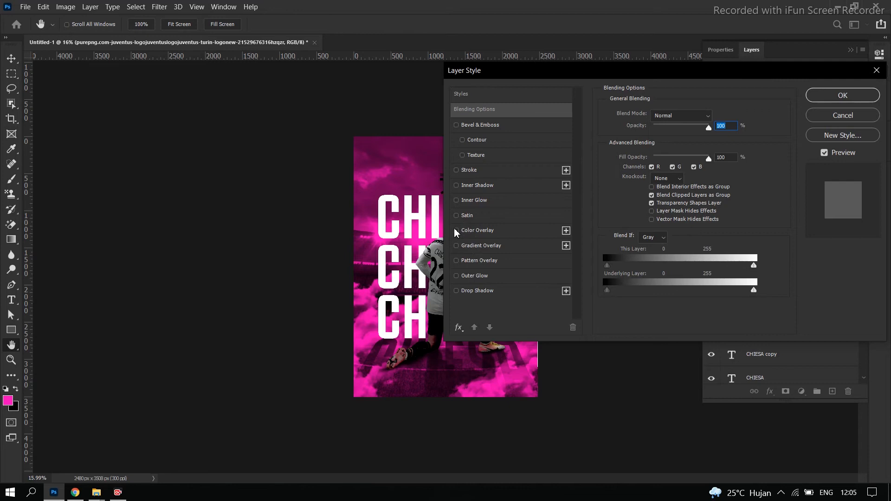
pyautogui.click(456, 230)
pyautogui.click(820, 93)
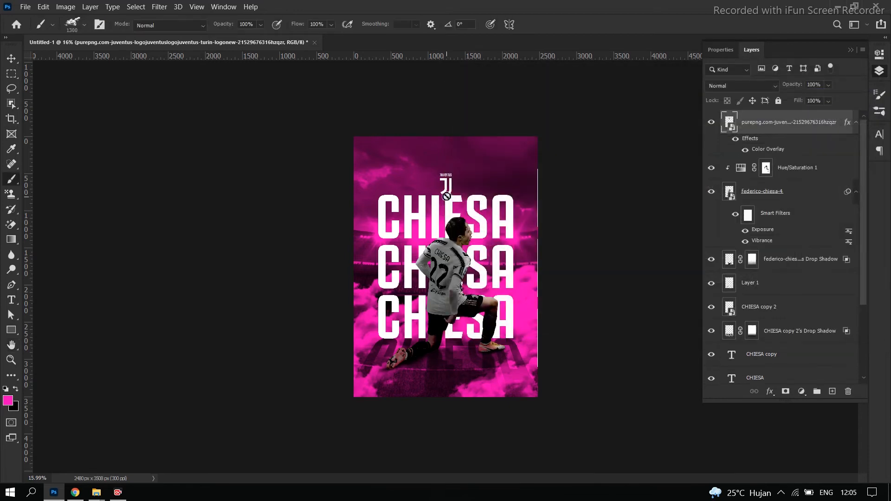
# Lock the stadium background photo layer so it cannot be moved
pyautogui.click(11, 59)
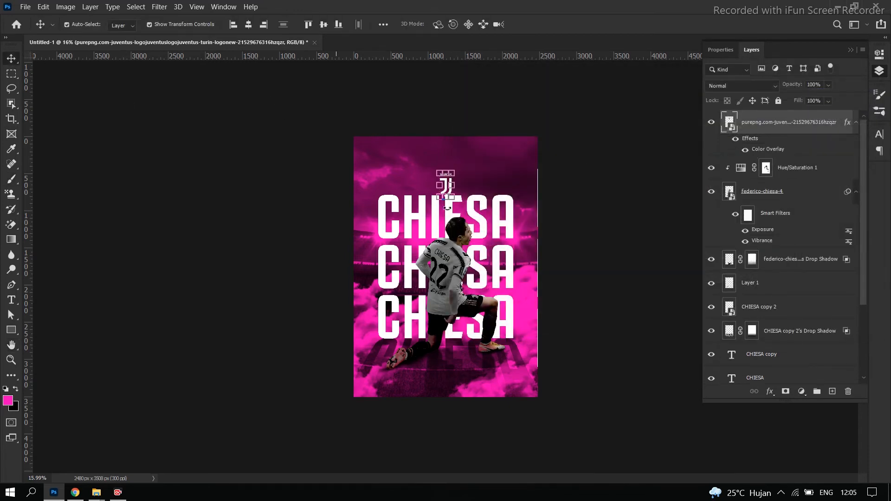
pyautogui.keyDown('alt'); pyautogui.scroll(5, 447, 188); pyautogui.keyUp('alt')
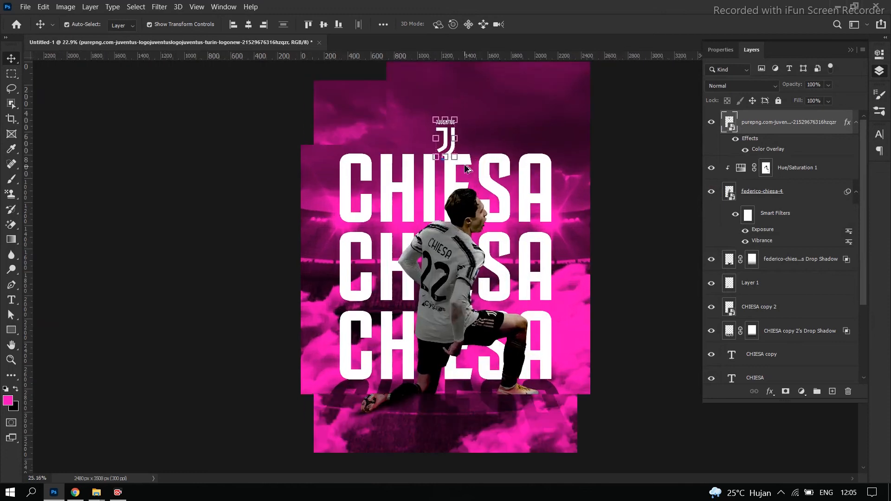
pyautogui.click(437, 233)
pyautogui.scroll(-4, 803, 321)
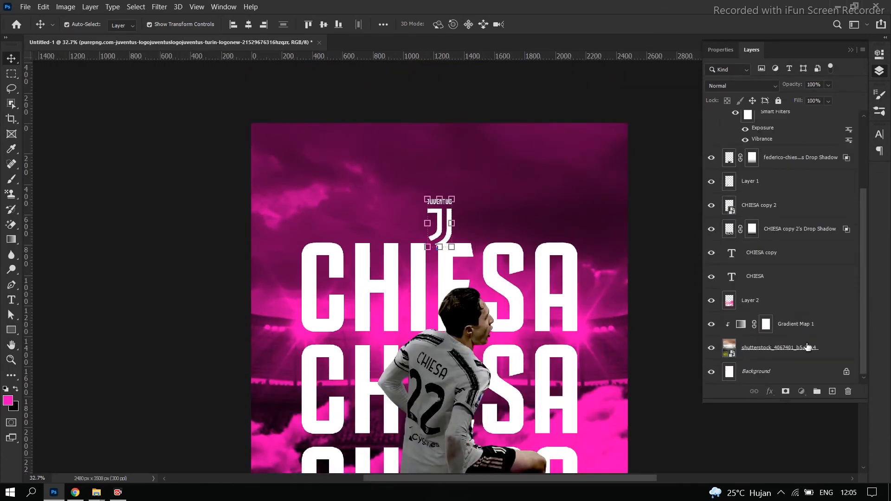
pyautogui.click(808, 347)
pyautogui.moveTo(449, 226); pyautogui.dragTo(451, 201)
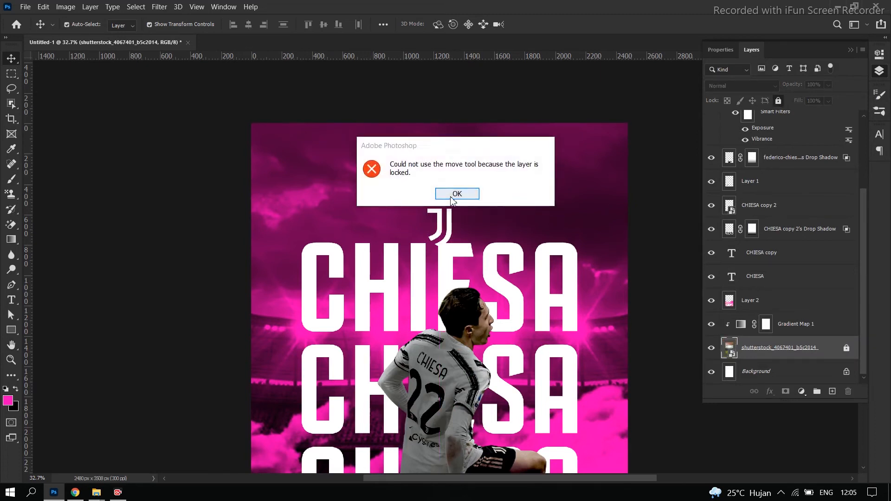
pyautogui.click(451, 200)
# Move the Juventus logo up to the poster's upper centre, leaving a small margin below the top edge
pyautogui.scroll(4, 744, 149)
pyautogui.click(448, 226)
pyautogui.moveTo(442, 234); pyautogui.dragTo(445, 173)
pyautogui.scroll(-8, 513, 226)
pyautogui.click(610, 301)
pyautogui.scroll(5, 524, 197)
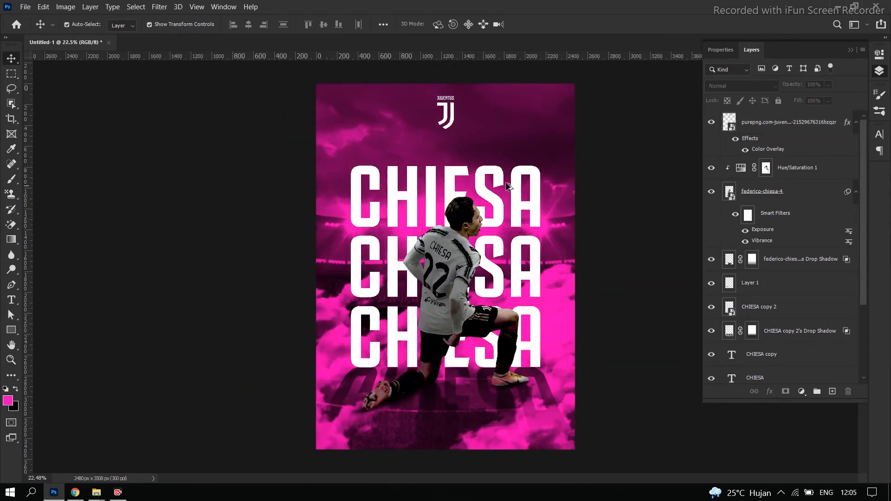
pyautogui.moveTo(447, 112); pyautogui.dragTo(446, 123)
pyautogui.click(669, 249)
# Add a new layer above the stadium's gradient map and set up the Brush tool with the soft round 30 px tip
pyautogui.scroll(-3, 603, 260)
pyautogui.scroll(5, 555, 264)
pyautogui.scroll(-2, 554, 265)
pyautogui.scroll(-3, 789, 303)
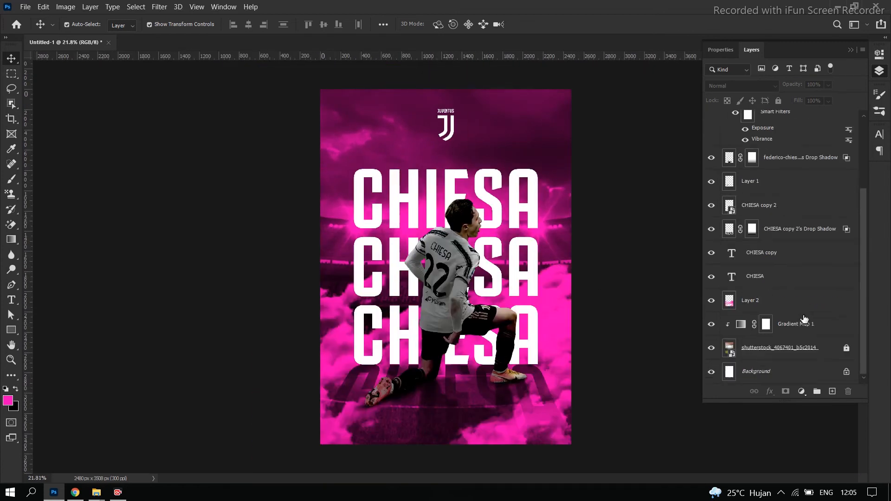
pyautogui.click(804, 331)
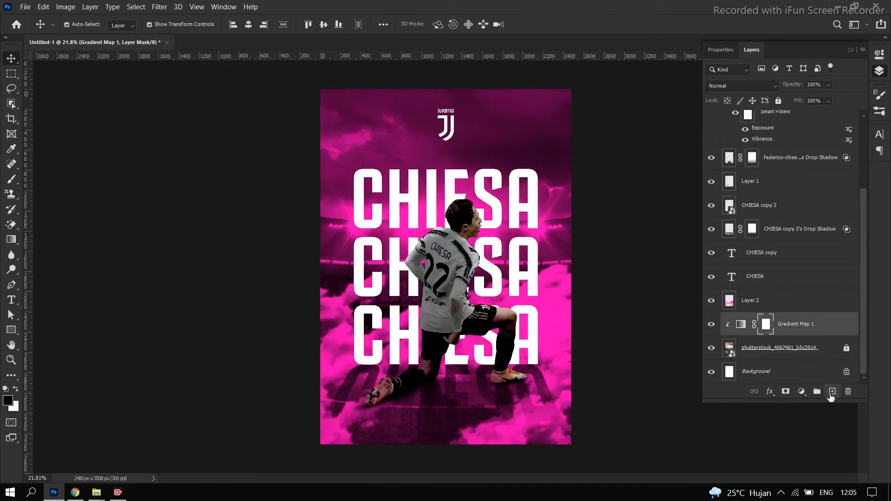
pyautogui.click(831, 393)
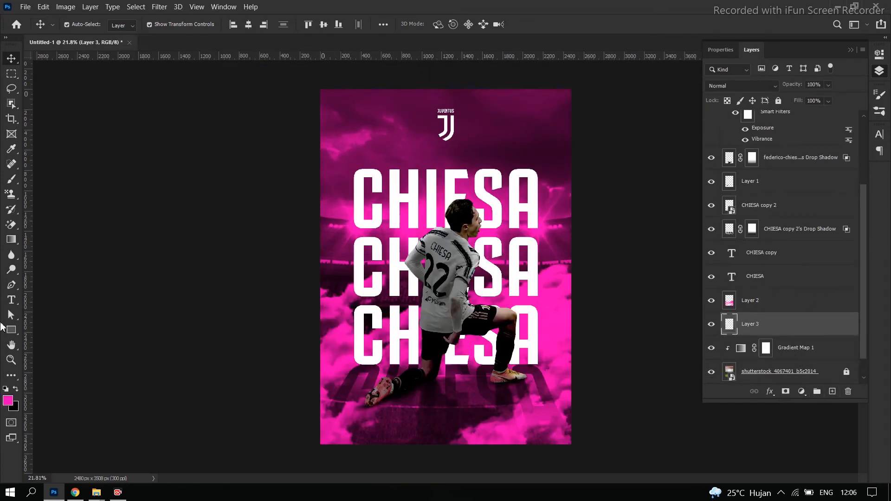
pyautogui.click(11, 184)
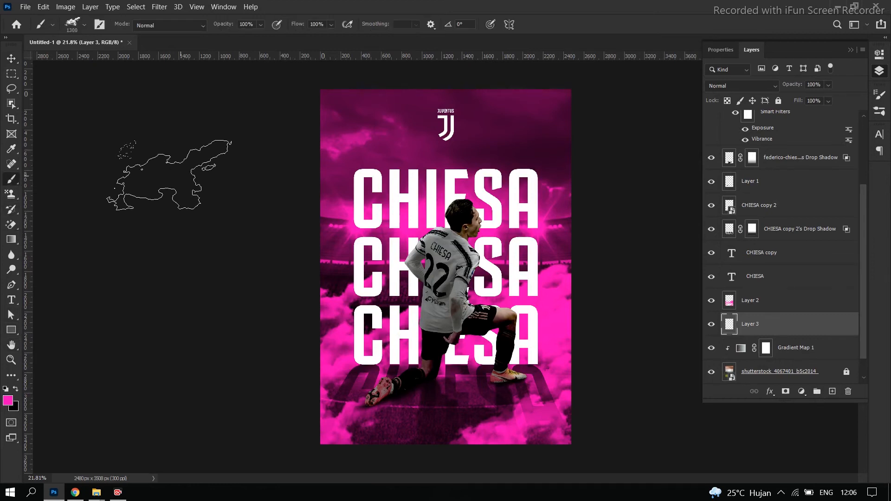
pyautogui.click(99, 24)
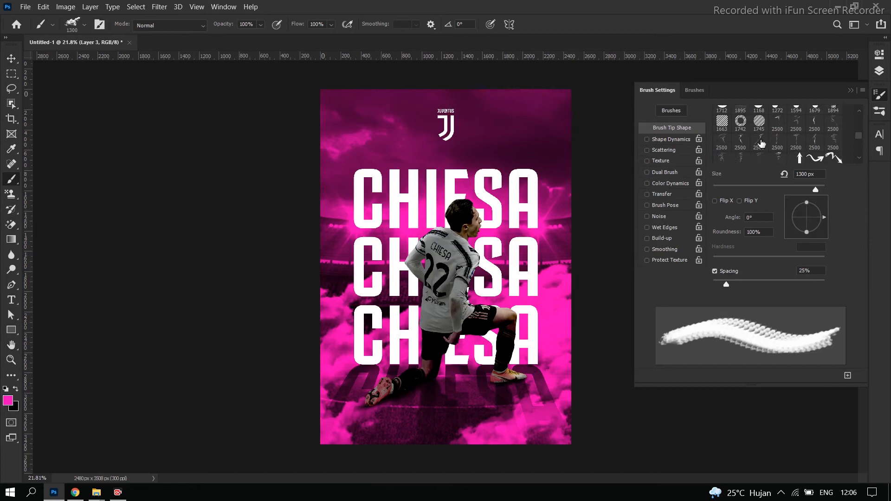
pyautogui.scroll(5, 760, 151)
pyautogui.click(721, 113)
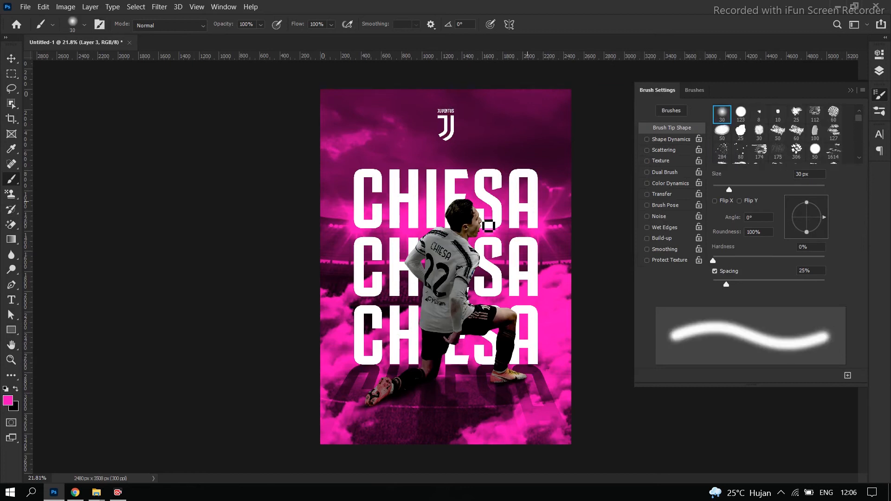
# Enlarge the soft round brush to 3800 px and paint a pink glow over the poster's centre on the new layer
pyautogui.press(']')
pyautogui.press(']')
pyautogui.press(']')
pyautogui.press(']')
pyautogui.press(']')
pyautogui.press(']')
pyautogui.press(']')
pyautogui.press(']')
pyautogui.press(']')
pyautogui.press(']')
pyautogui.press(']')
pyautogui.press(']')
pyautogui.press(']')
pyautogui.press(']')
pyautogui.press(']')
pyautogui.press(']')
pyautogui.press(']')
pyautogui.press(']')
pyautogui.press(']')
pyautogui.press(']')
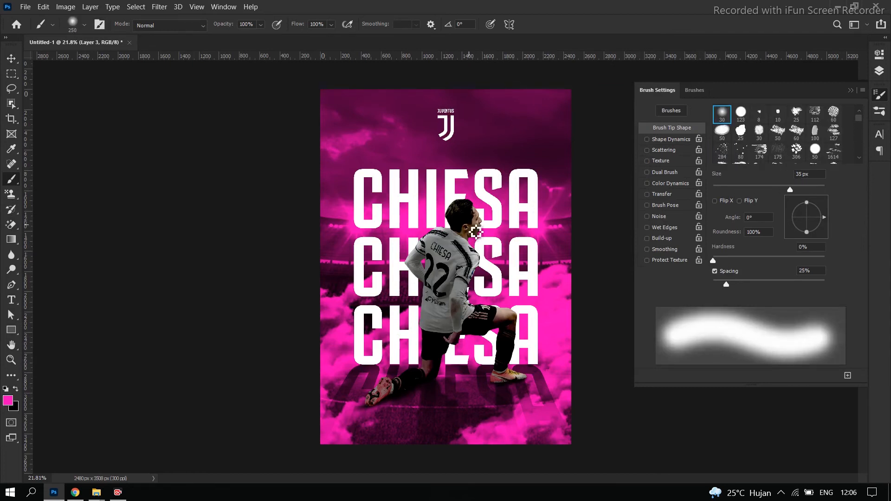
pyautogui.press(']')
pyautogui.press(']')
pyautogui.press(']')
pyautogui.press(']')
pyautogui.press(']')
pyautogui.press(']')
pyautogui.press(']')
pyautogui.press(']')
pyautogui.press(']')
pyautogui.press(']')
pyautogui.press(']')
pyautogui.press(']')
pyautogui.press(']')
pyautogui.press(']')
pyautogui.press(']')
pyautogui.press(']')
pyautogui.press(']')
pyautogui.press(']')
pyautogui.press(']')
pyautogui.press(']')
pyautogui.press(']')
pyautogui.press(']')
pyautogui.press(']')
pyautogui.moveTo(445, 276); pyautogui.dragTo(446, 304)
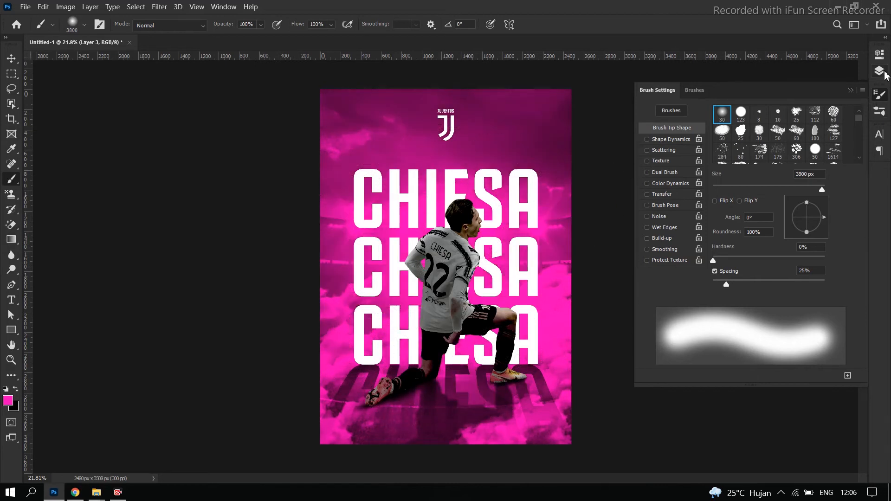
# Set the pink glow layer's blend mode to Luminosity and deselect the layer
pyautogui.click(883, 73)
pyautogui.click(760, 86)
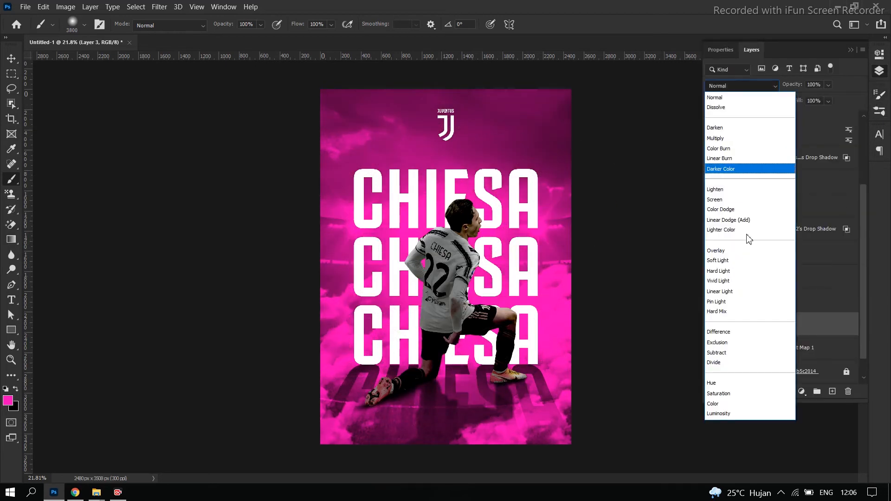
pyautogui.click(726, 418)
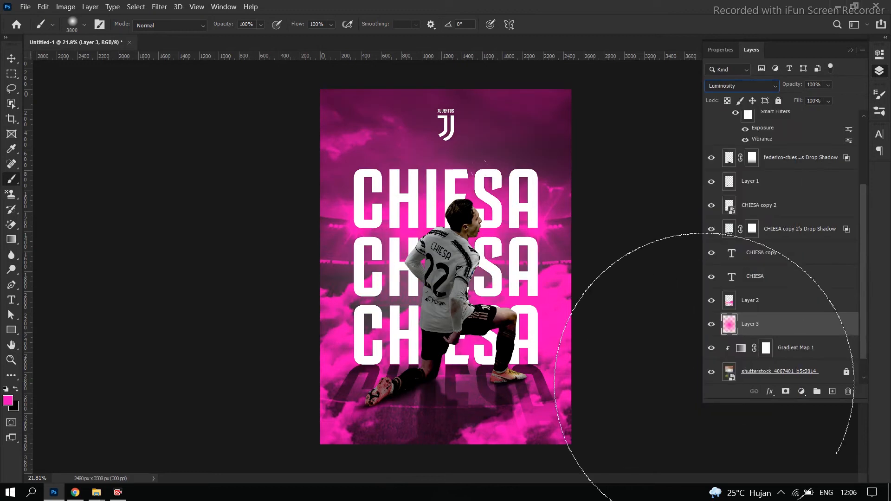
pyautogui.click(11, 60)
pyautogui.click(242, 228)
# Lock the Gradient Map 1 adjustment layer and deselect it
pyautogui.scroll(-3, 492, 246)
pyautogui.scroll(-1, 821, 347)
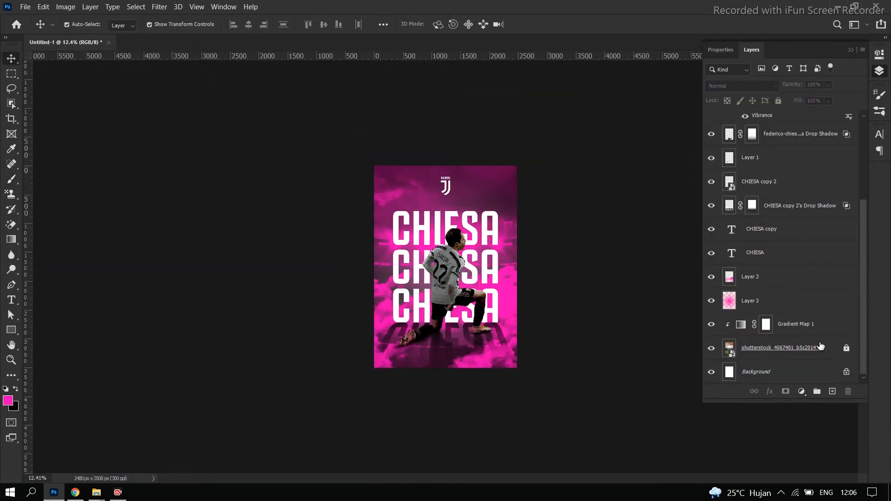
pyautogui.click(812, 331)
pyautogui.click(778, 101)
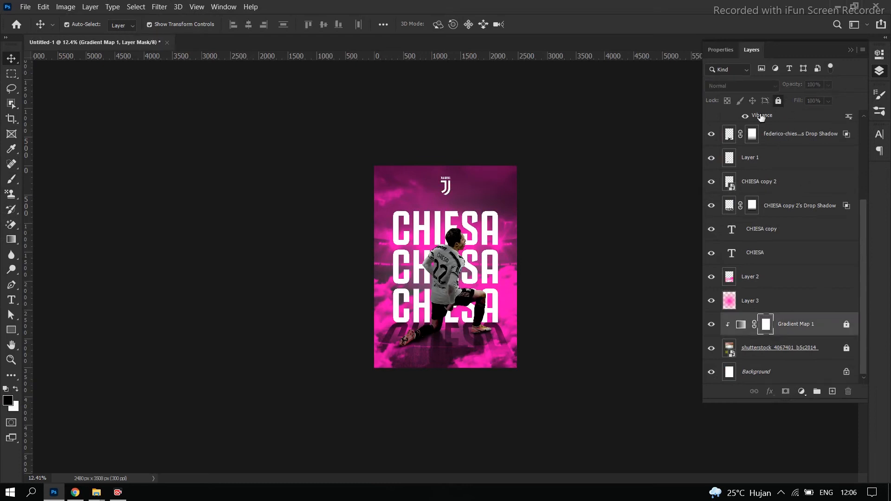
pyautogui.click(629, 226)
# Examine the whole poster at several zoom levels, checking the glow behind the titles and the shadows on the ground
pyautogui.scroll(4, 593, 233)
pyautogui.scroll(-3, 594, 233)
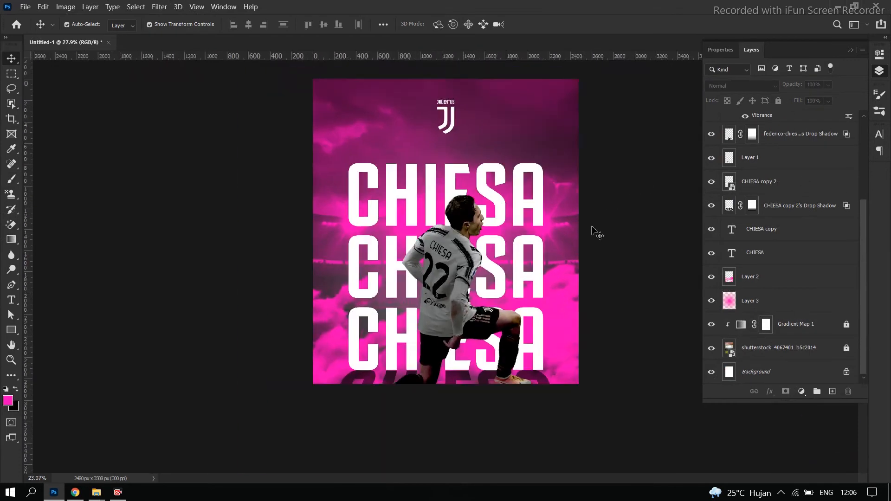
pyautogui.scroll(4, 599, 251)
pyautogui.scroll(-1, 601, 263)
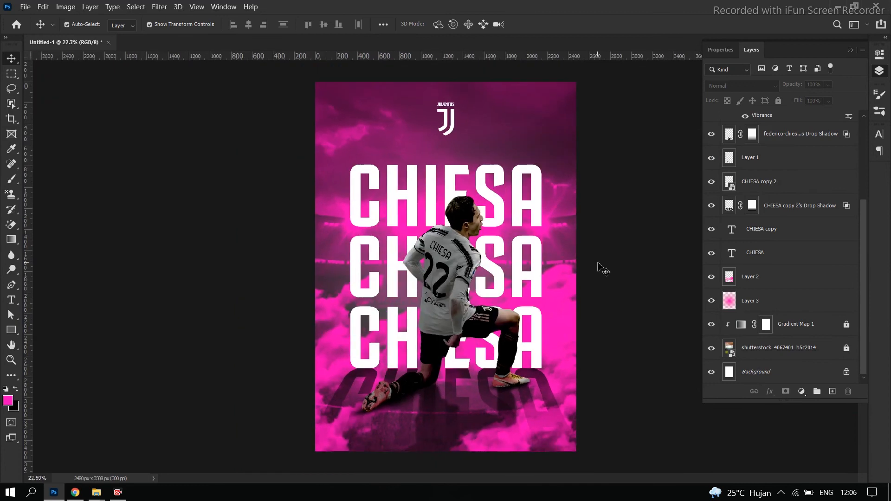
pyautogui.scroll(-1, 605, 279)
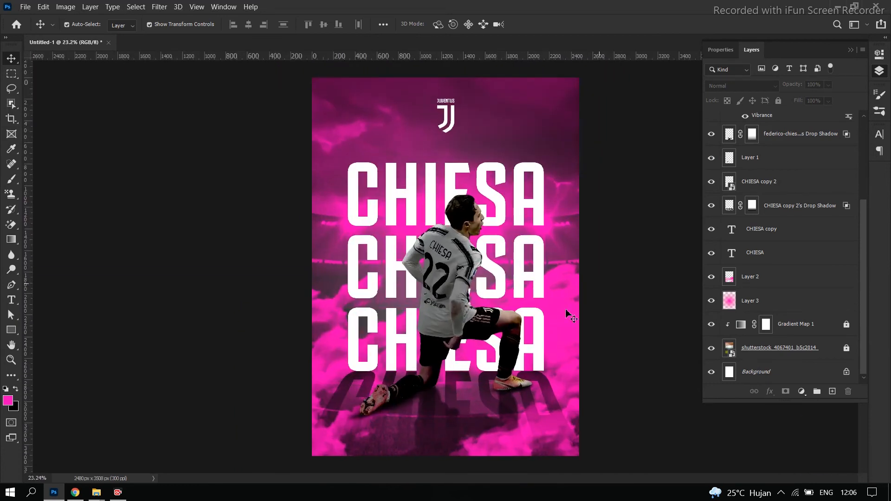
pyautogui.scroll(-5, 587, 408)
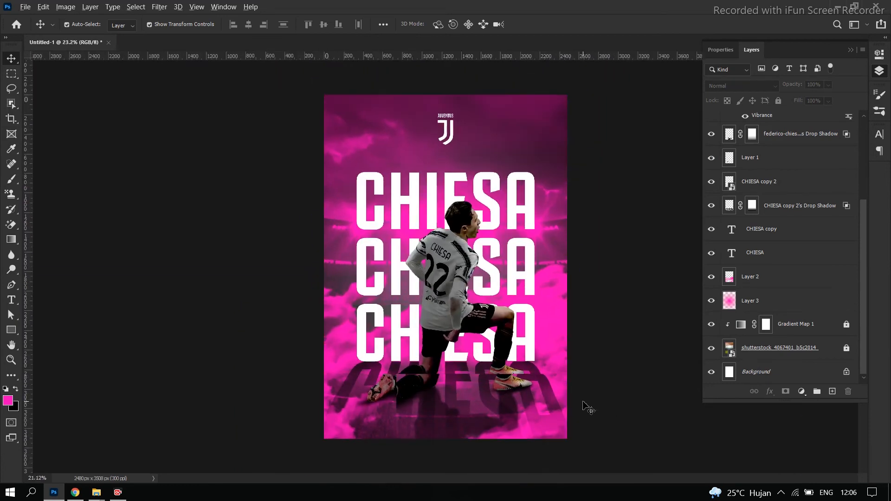
pyautogui.scroll(5, 493, 326)
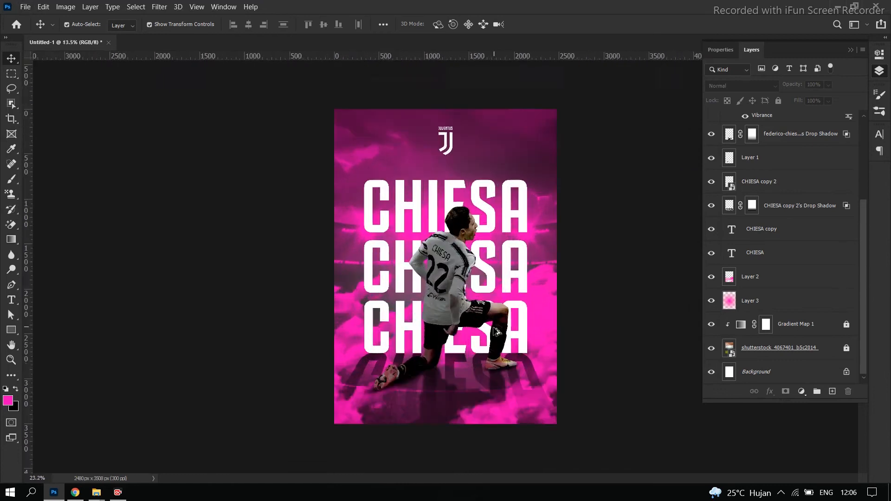
# Set the CHIESA copy 2 drop shadow layer to Normal blend mode and 71% opacity, and deselect it
pyautogui.click(453, 389)
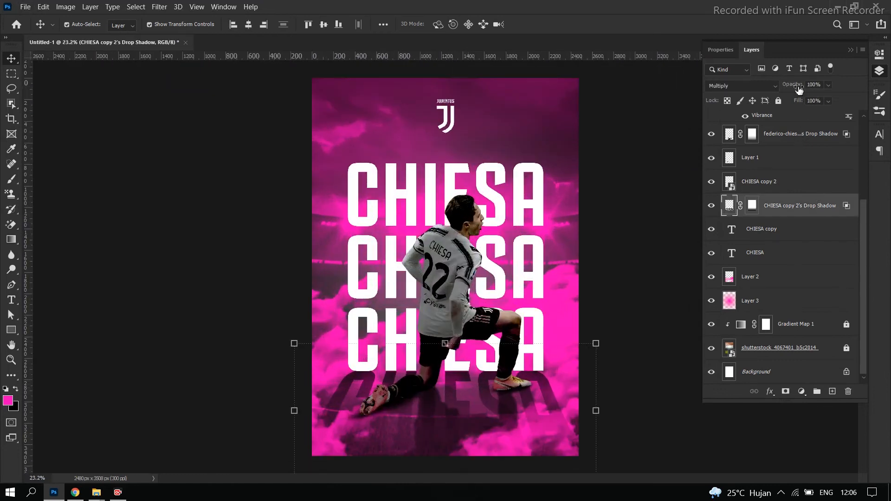
pyautogui.click(775, 85)
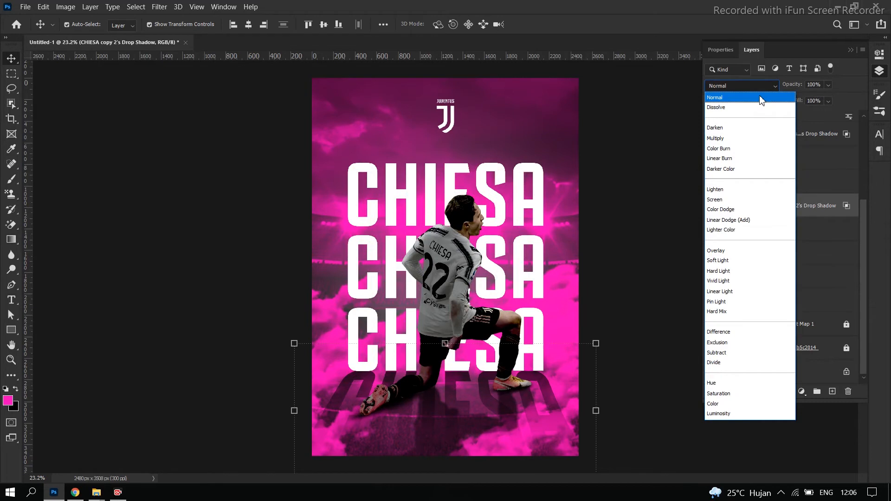
pyautogui.click(761, 87)
pyautogui.click(829, 85)
pyautogui.moveTo(826, 101); pyautogui.dragTo(813, 101)
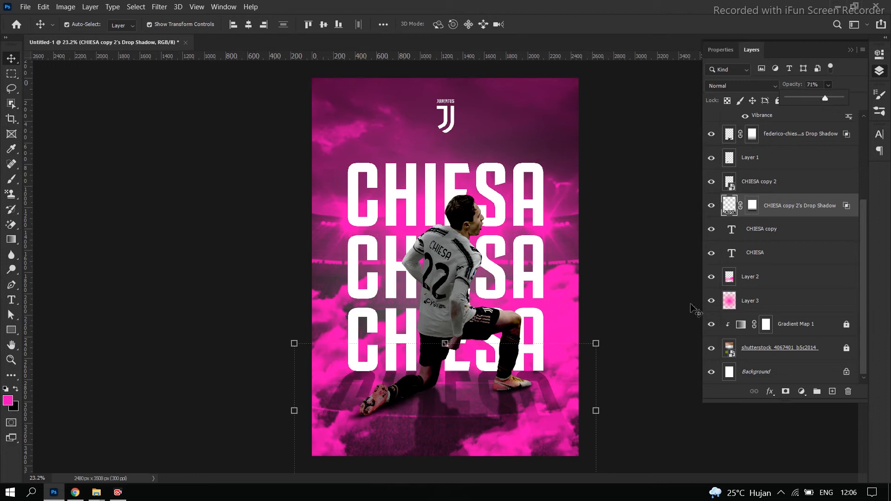
pyautogui.click(648, 339)
pyautogui.scroll(-5, 562, 353)
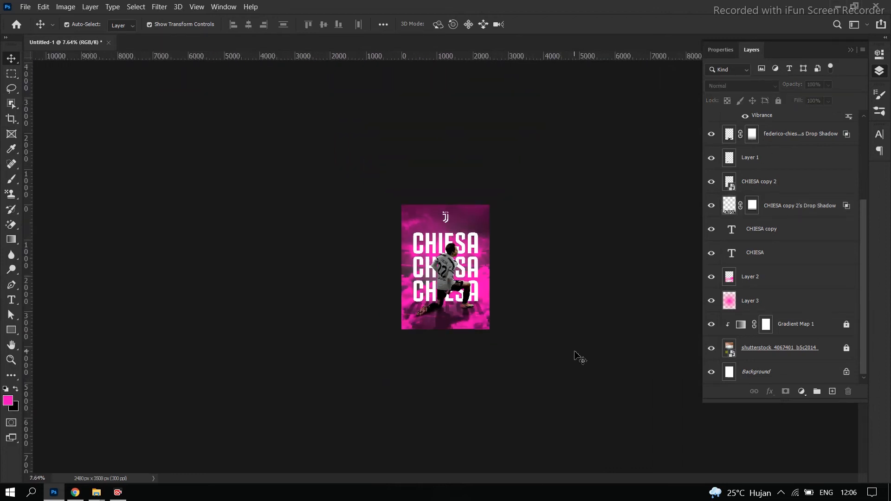
# Add a Hue/Saturation adjustment layer above Hue/Saturation 1, raise its lightness slightly and clip it to the player
pyautogui.scroll(3, 578, 359)
pyautogui.scroll(5, 654, 397)
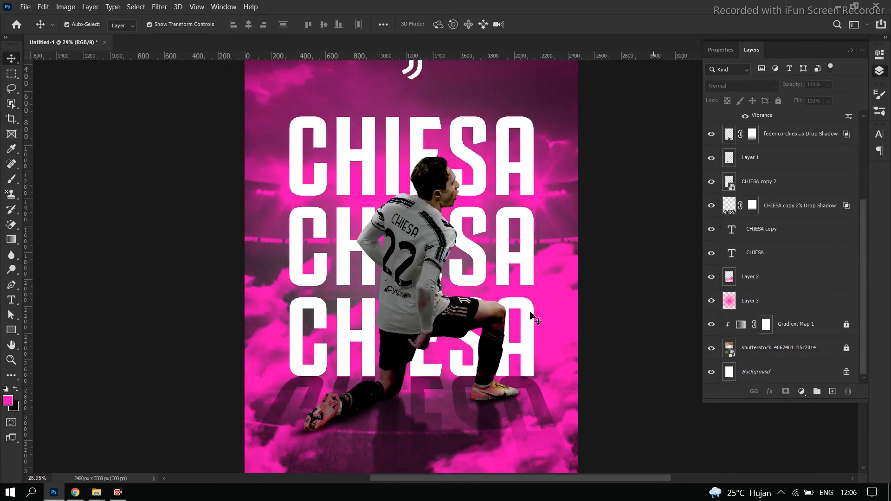
pyautogui.click(440, 264)
pyautogui.scroll(2, 780, 160)
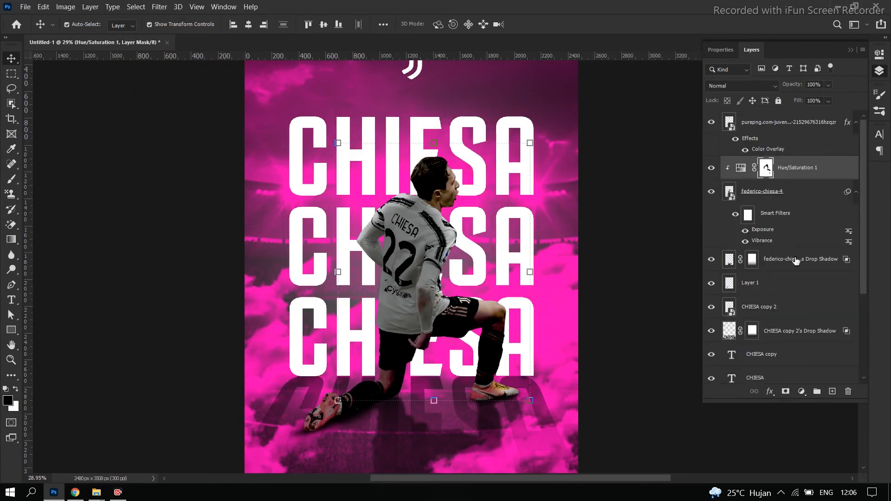
pyautogui.click(800, 392)
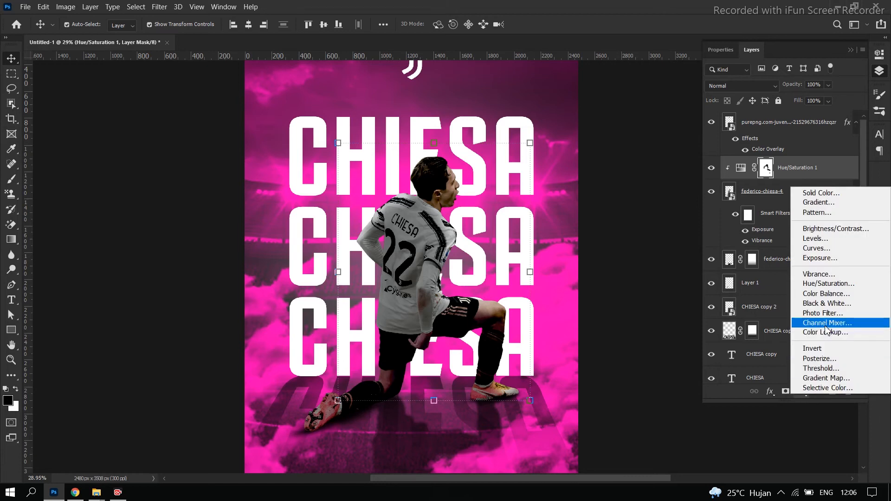
pyautogui.click(828, 283)
pyautogui.moveTo(783, 175)
pyautogui.mouseDown()
pyautogui.moveTo(764, 175)
pyautogui.moveTo(788, 174)
pyautogui.mouseUp()
pyautogui.click(879, 73)
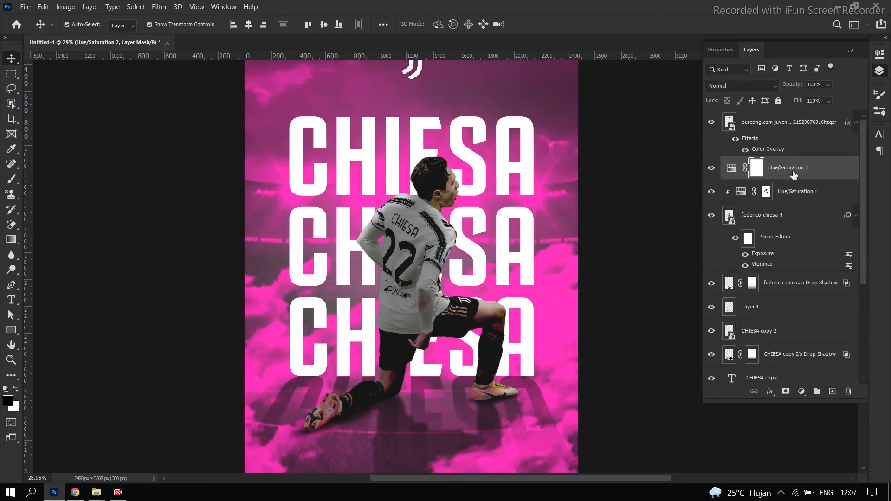
pyautogui.keyDown('alt'); pyautogui.click(772, 180); pyautogui.keyUp('alt')
pyautogui.click(741, 170)
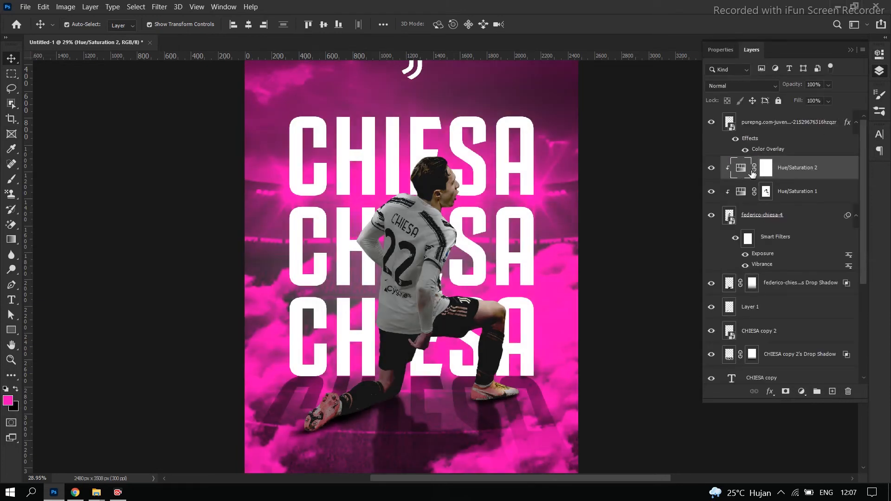
# Try colorizing the player through the new Hue/Saturation adjustment with hue 83, saturation 83 and lightness -28
pyautogui.doubleClick(741, 172)
pyautogui.moveTo(781, 176); pyautogui.dragTo(753, 175)
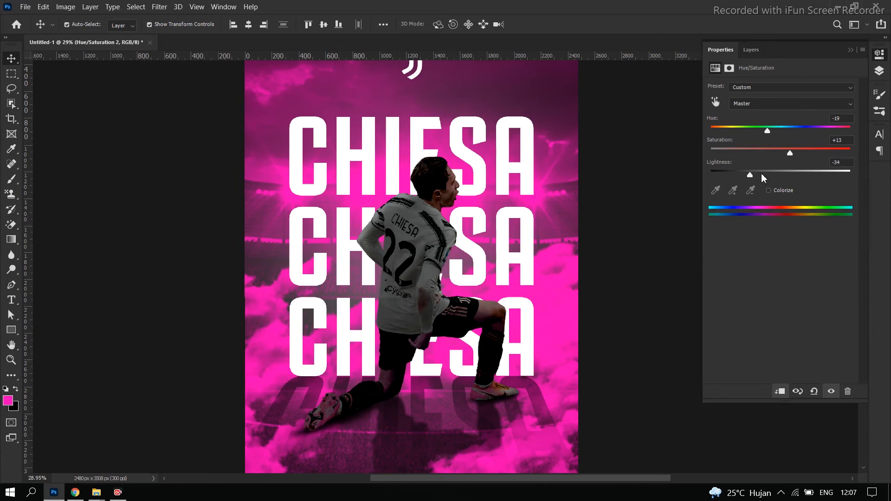
pyautogui.click(768, 190)
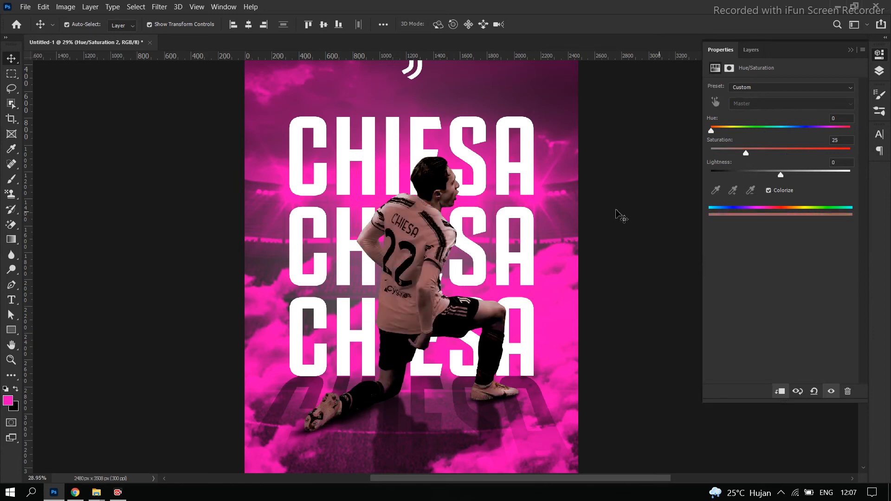
pyautogui.moveTo(713, 132); pyautogui.dragTo(825, 154)
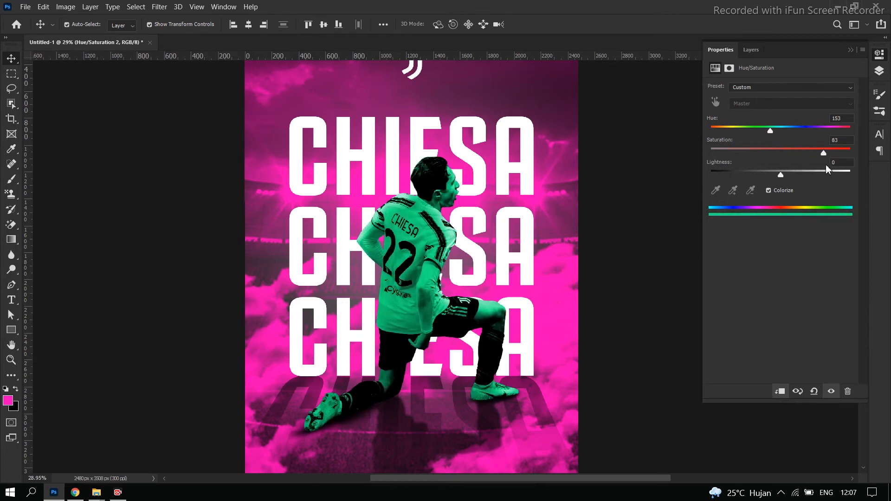
pyautogui.moveTo(771, 130); pyautogui.dragTo(743, 131)
pyautogui.moveTo(781, 174); pyautogui.dragTo(761, 175)
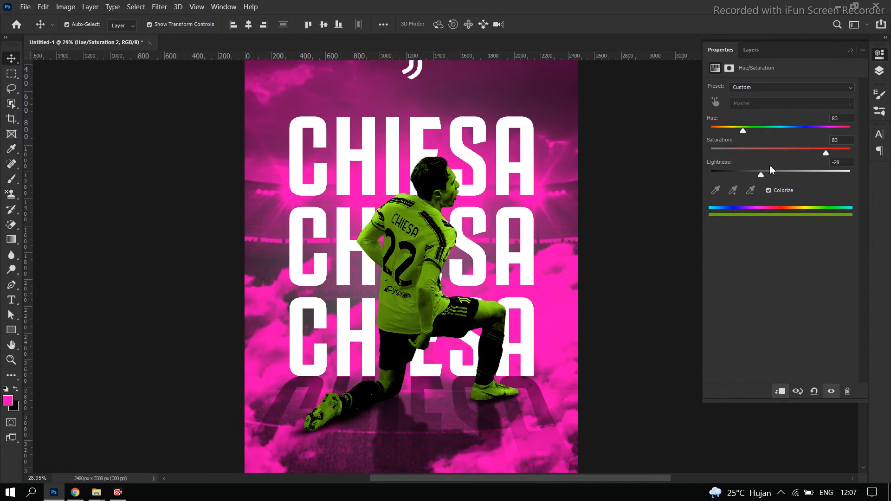
# Undo the latest colour changes to the player's Hue/Saturation 2 adjustment
pyautogui.click(851, 52)
pyautogui.hotkey('ctrl', 'z')
pyautogui.hotkey('ctrl', 'z')
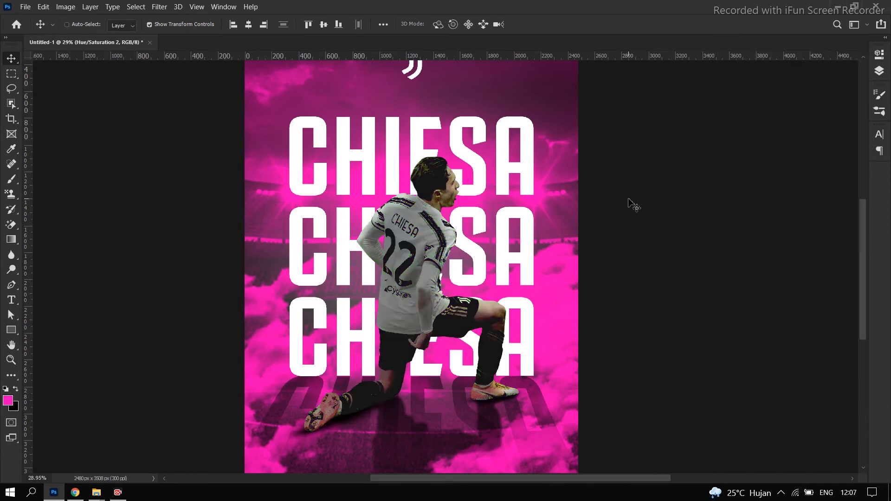
# Check how the player blends with the pink background by viewing the poster both reduced and enlarged
pyautogui.scroll(-9, 630, 203)
pyautogui.scroll(8, 596, 268)
pyautogui.scroll(-8, 607, 273)
pyautogui.scroll(6, 610, 266)
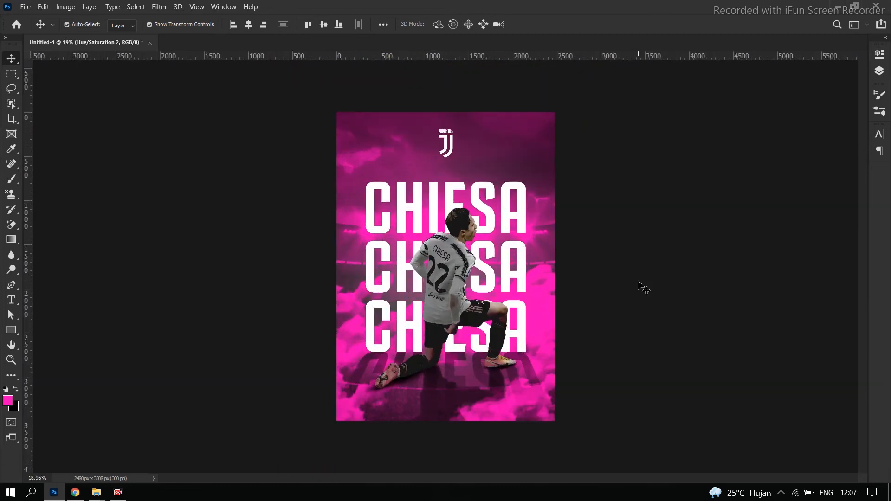
pyautogui.scroll(-3, 639, 281)
pyautogui.scroll(3, 639, 281)
pyautogui.scroll(-4, 638, 282)
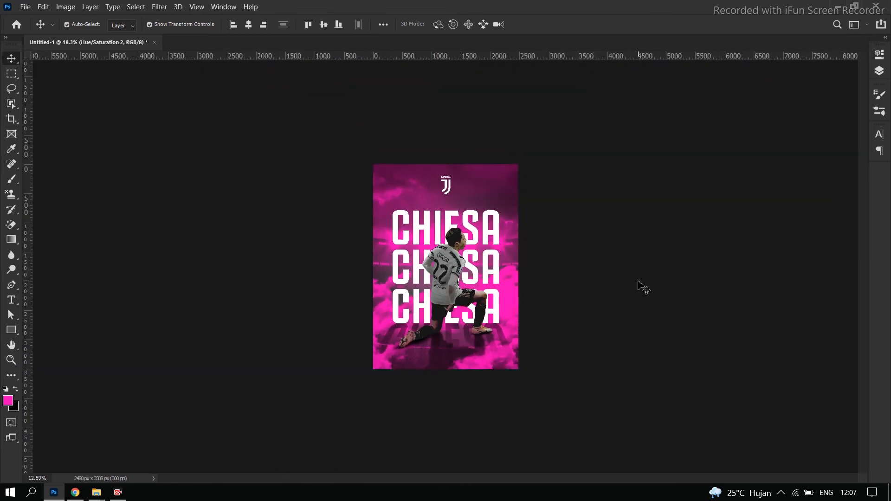
pyautogui.scroll(2, 639, 282)
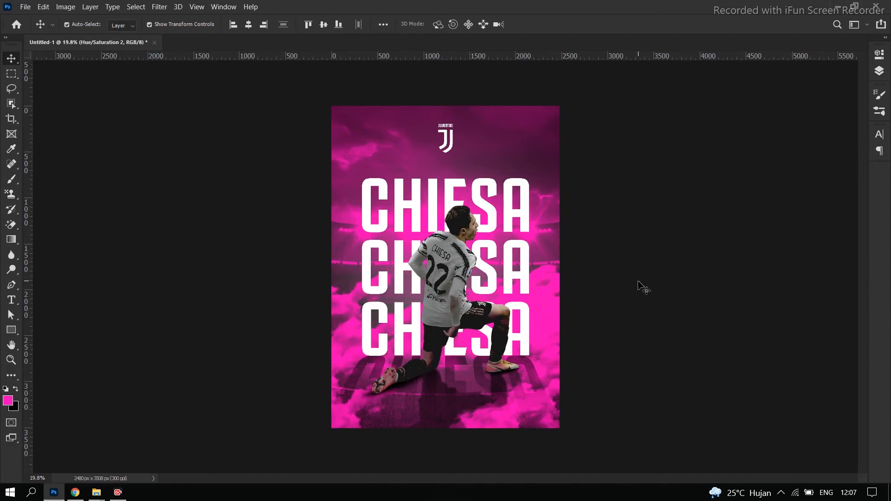
# Unlock the Gradient Map 1 adjustment layer and open its settings
pyautogui.click(562, 187)
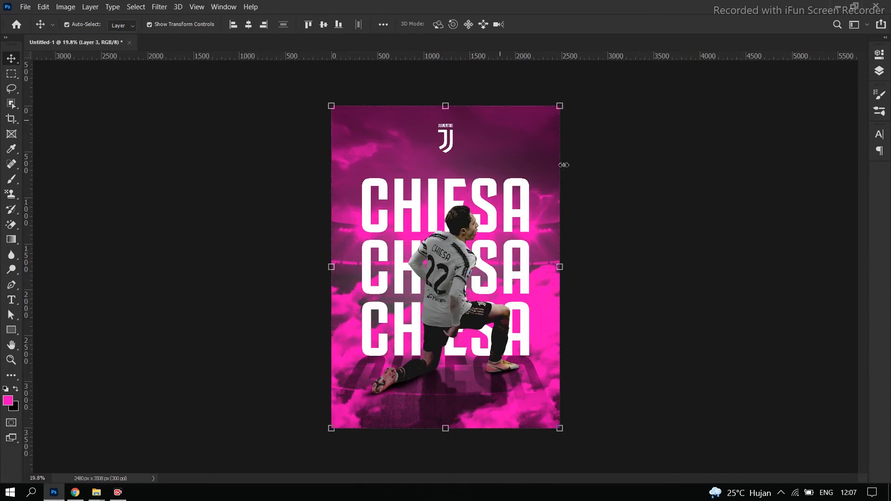
pyautogui.scroll(-4, 817, 323)
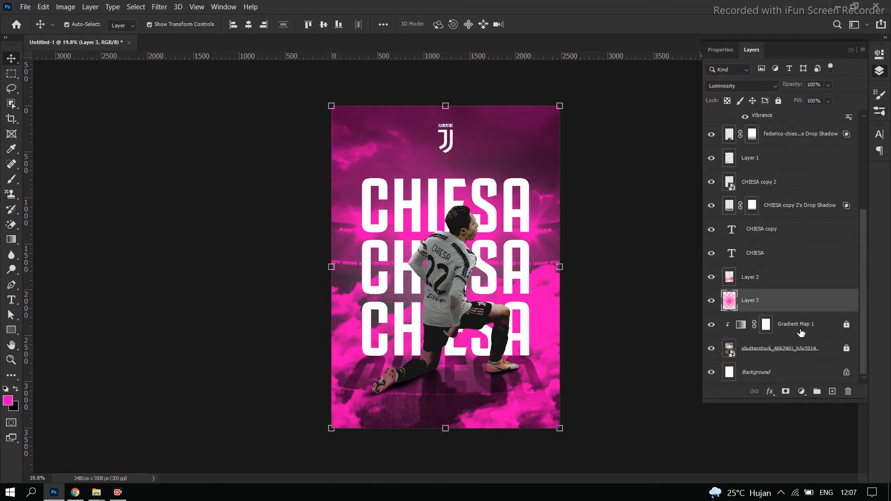
pyautogui.click(847, 325)
pyautogui.doubleClick(742, 324)
# Toggle the gradient map's Reverse option off and back on to compare the stadium's colouring, leaving the gradient colours unedited
pyautogui.click(720, 92)
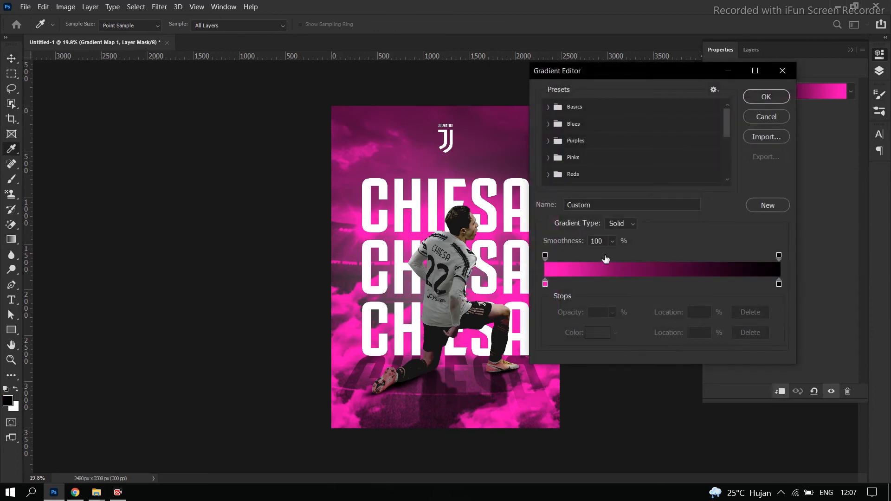
pyautogui.click(766, 116)
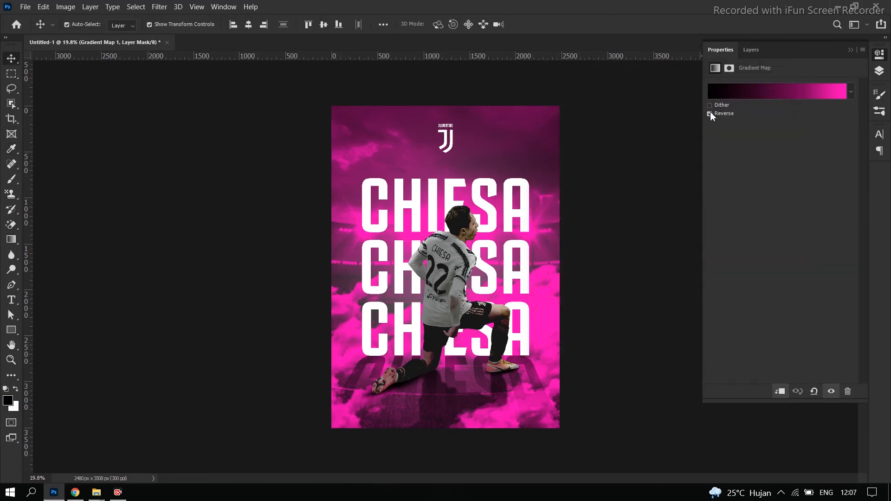
pyautogui.click(709, 113)
pyautogui.click(737, 92)
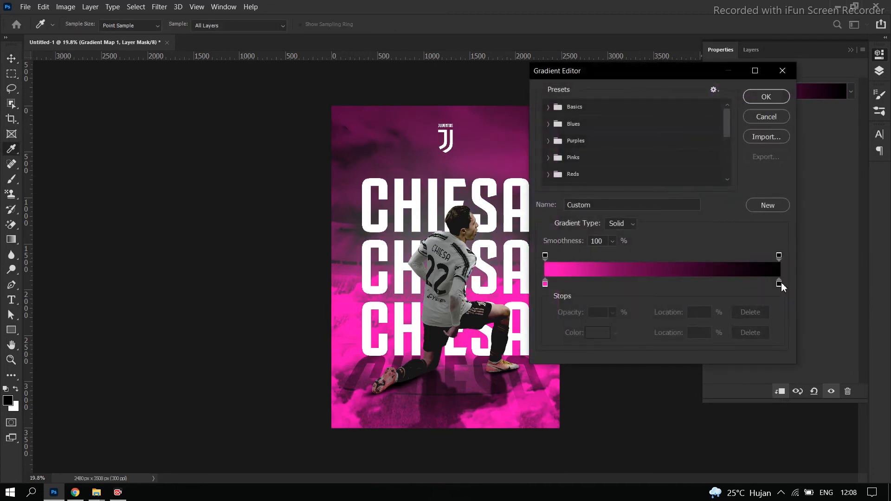
pyautogui.click(769, 118)
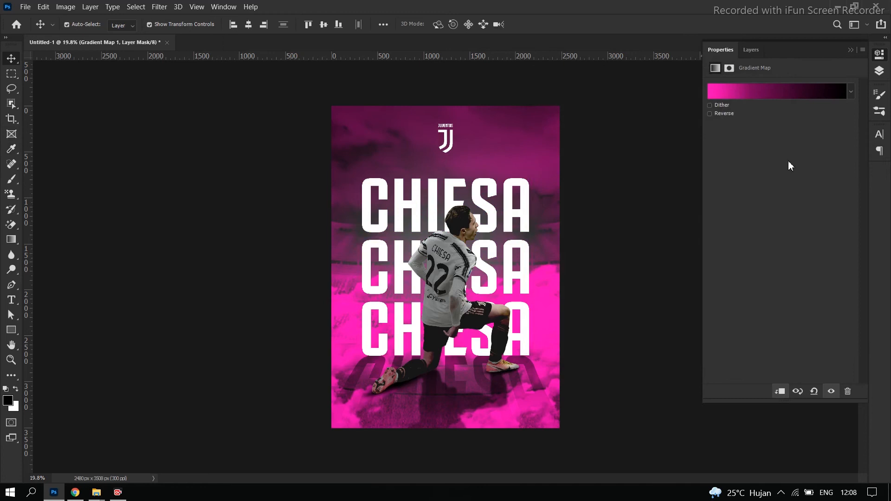
pyautogui.click(709, 114)
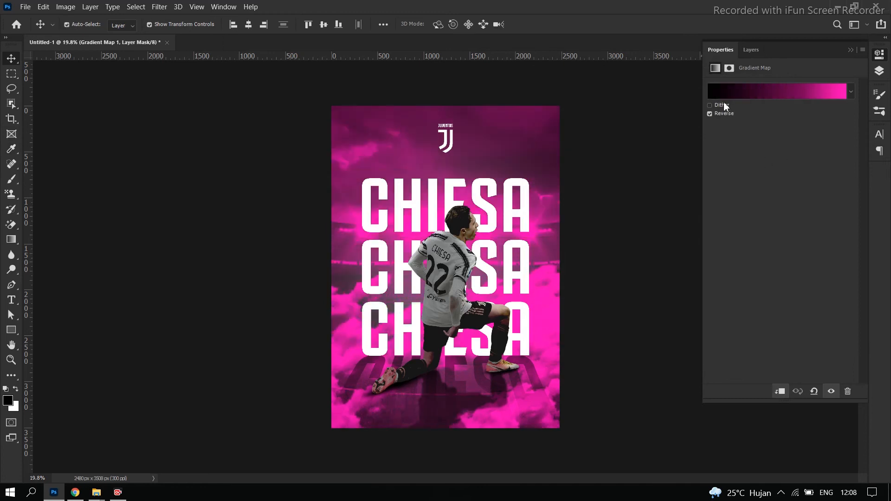
# Darken the stadium's gradient map by moving the black stop inward and the colour midpoint towards the pink end, and deselect the layer
pyautogui.click(717, 91)
pyautogui.moveTo(779, 283); pyautogui.dragTo(739, 283)
pyautogui.moveTo(642, 279); pyautogui.dragTo(602, 281)
pyautogui.click(764, 97)
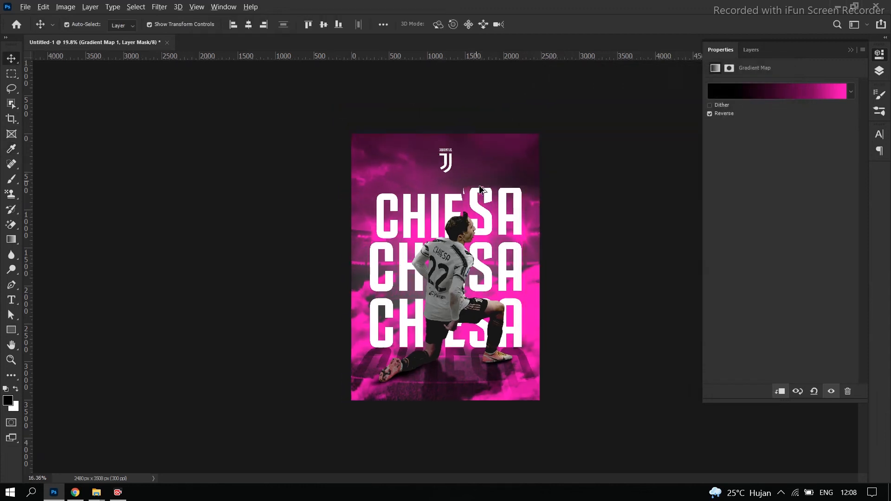
pyautogui.scroll(-5, 566, 273)
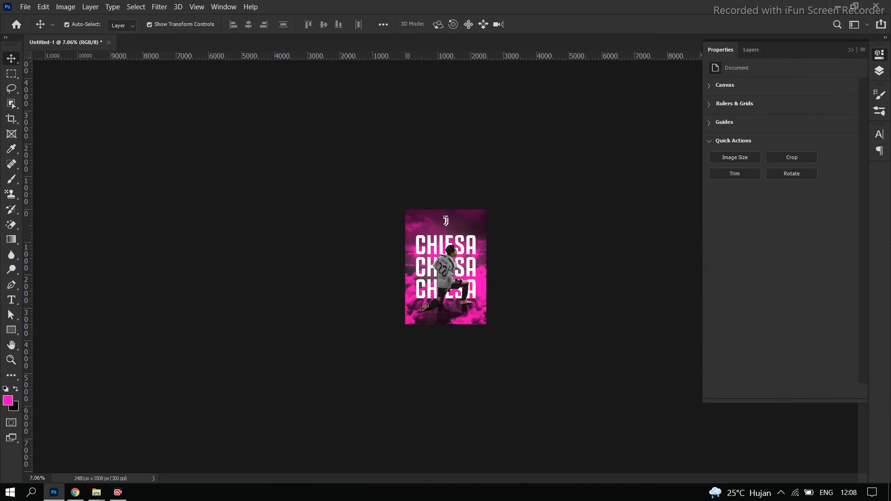
pyautogui.click(877, 74)
pyautogui.scroll(4, 636, 244)
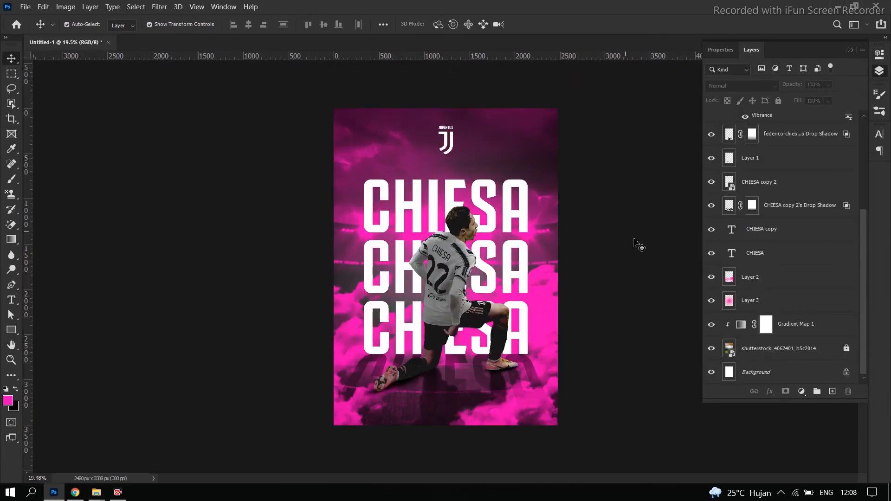
pyautogui.scroll(2, 651, 250)
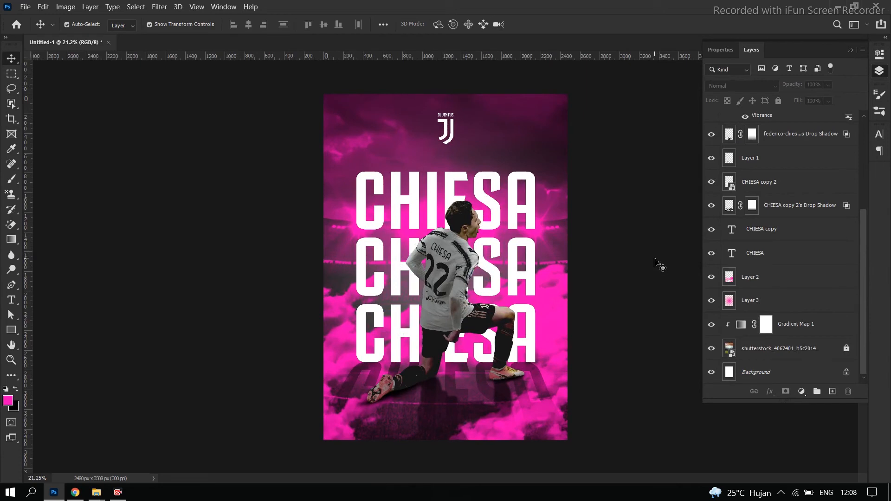
# Apply a Gaussian Blur with an 8.8-pixel radius to the player's drop shadow layer and deselect the layer
pyautogui.click(435, 412)
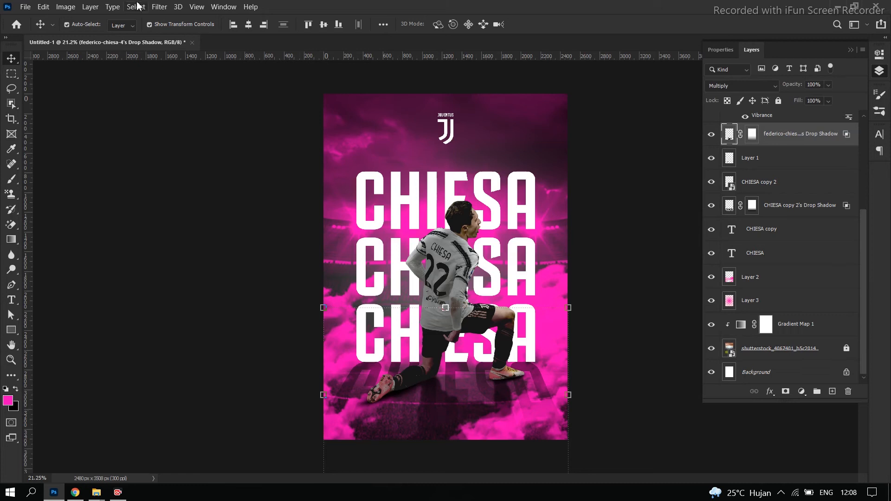
pyautogui.click(159, 8)
pyautogui.moveTo(186, 134)
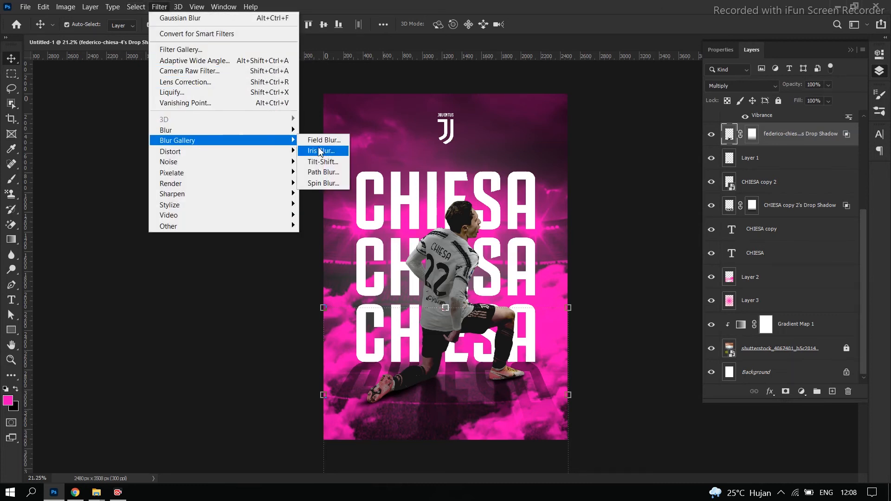
pyautogui.moveTo(244, 134)
pyautogui.click(325, 173)
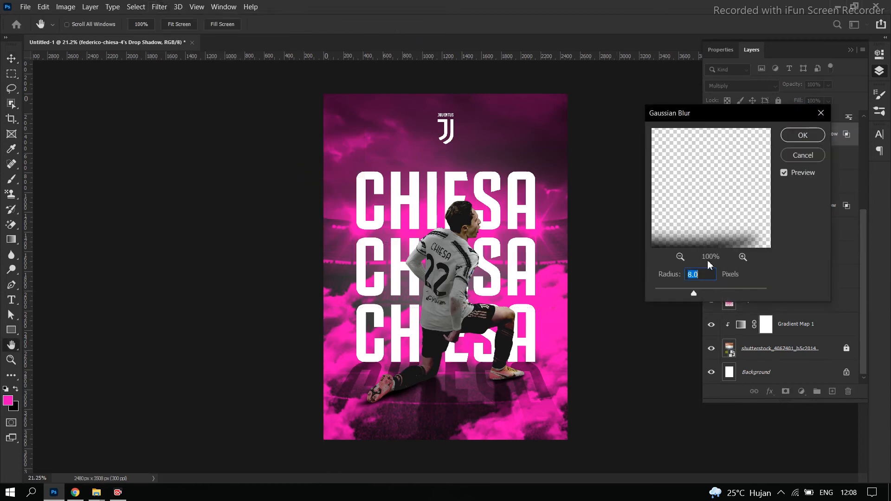
pyautogui.click(717, 294)
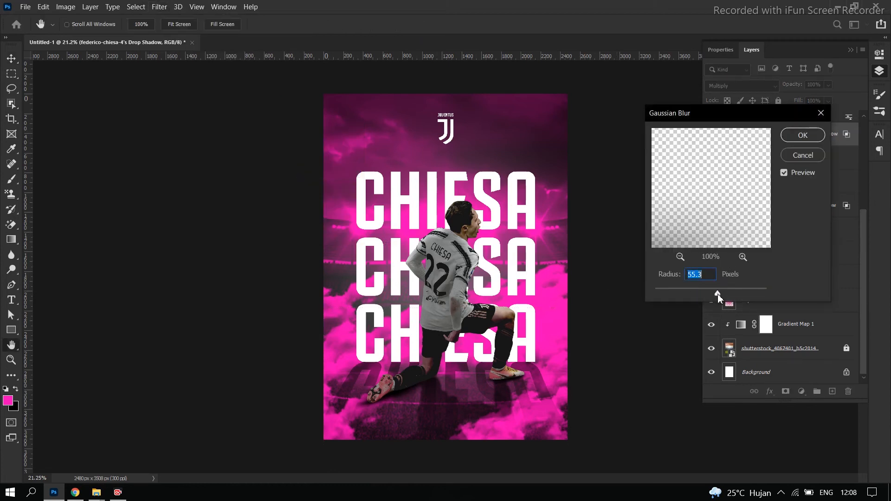
pyautogui.moveTo(673, 292); pyautogui.dragTo(697, 297)
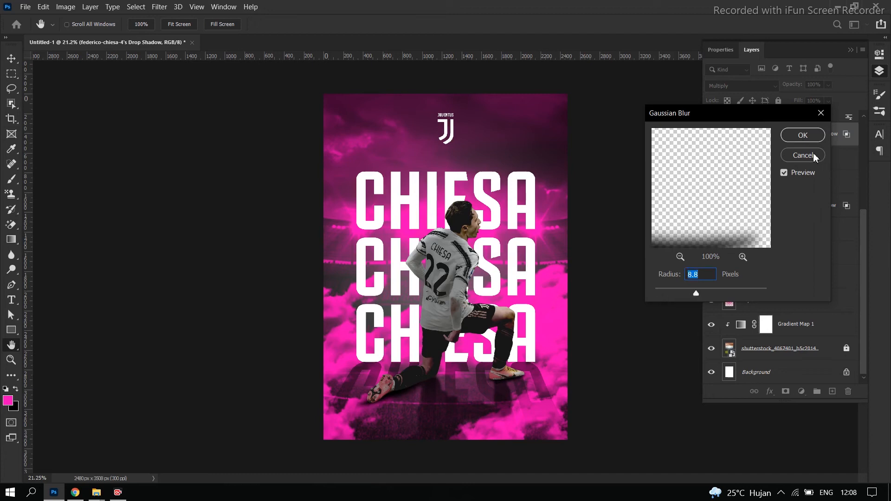
pyautogui.click(807, 137)
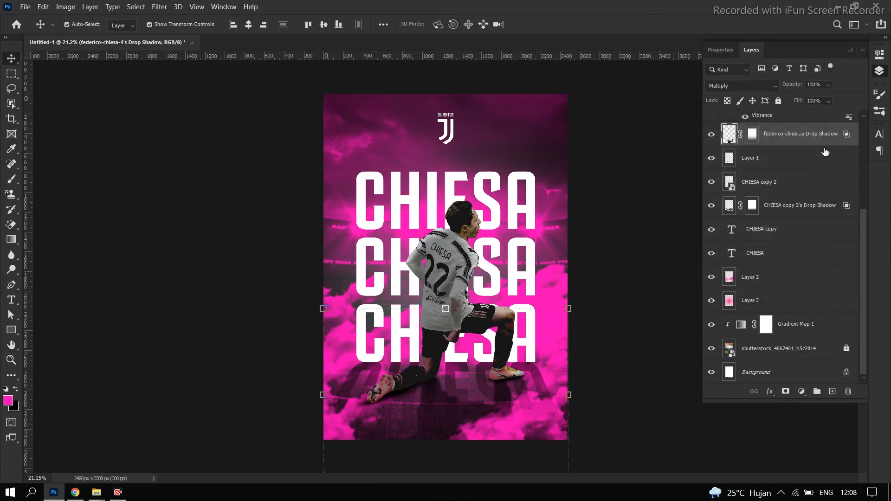
pyautogui.click(601, 237)
pyautogui.scroll(-12, 419, 319)
pyautogui.scroll(12, 496, 331)
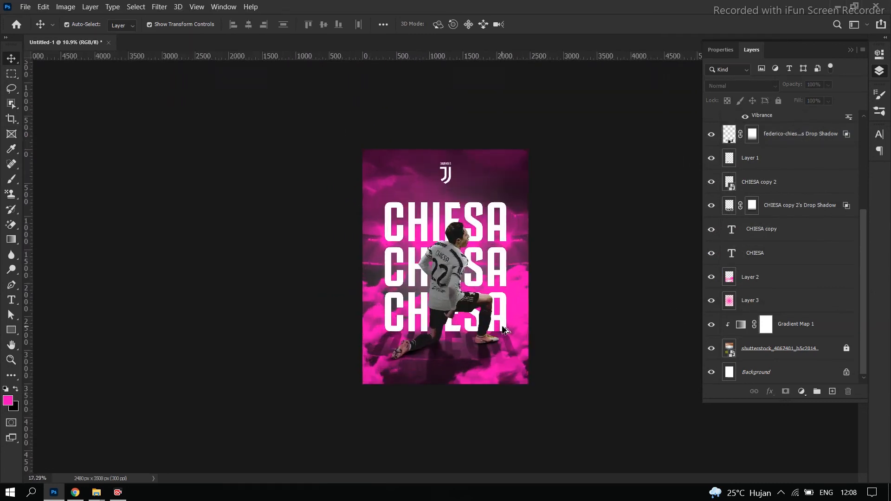
pyautogui.hotkey('ctrl', '0')
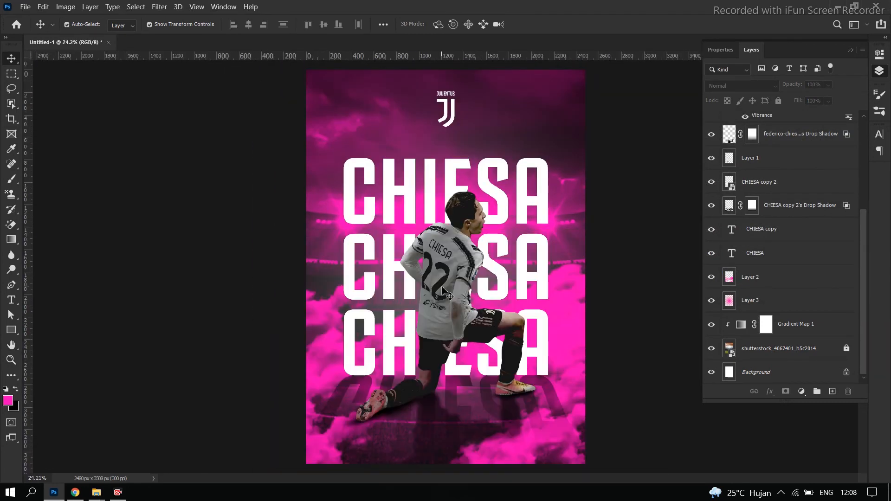
pyautogui.click(423, 256)
pyautogui.click(67, 6)
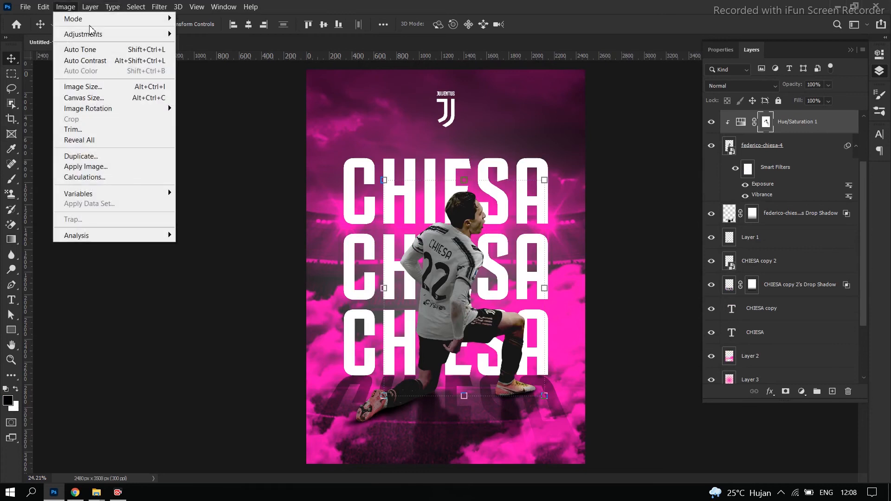
pyautogui.moveTo(95, 33)
pyautogui.click(230, 56)
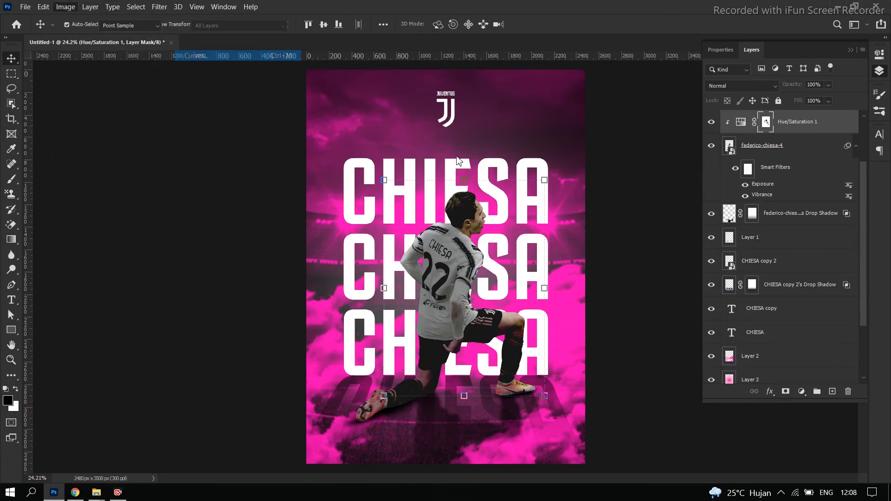
pyautogui.moveTo(538, 93); pyautogui.dragTo(619, 87)
pyautogui.moveTo(614, 257); pyautogui.dragTo(650, 293)
pyautogui.moveTo(616, 256); pyautogui.dragTo(638, 252)
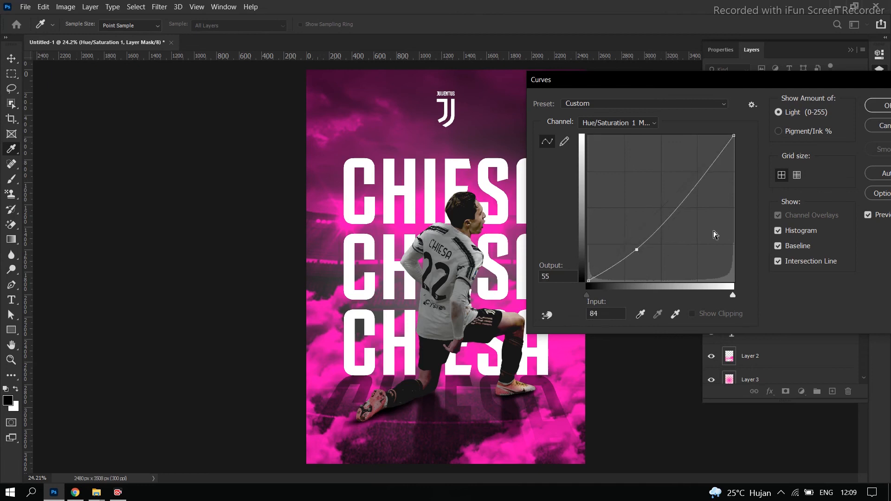
pyautogui.click(885, 125)
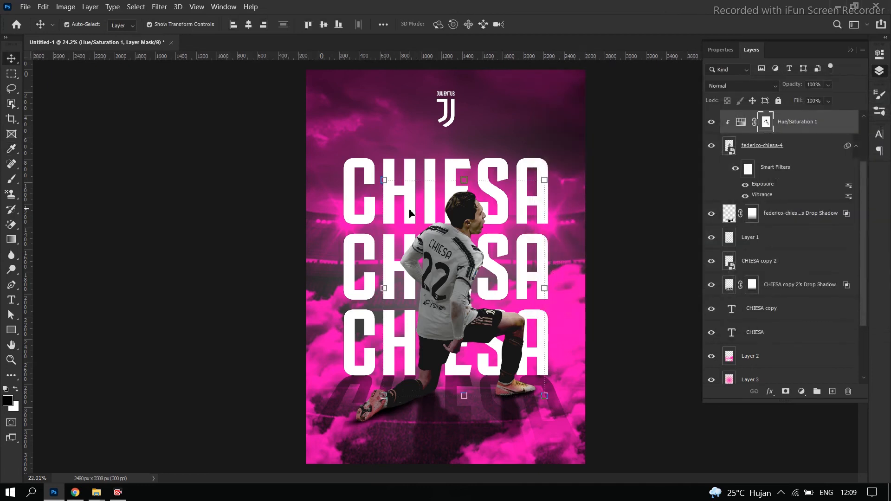
# Examine the whole poster at reduced and enlarged sizes to judge how the player, titles and shadows fit together
pyautogui.scroll(-3, 588, 236)
pyautogui.click(763, 150)
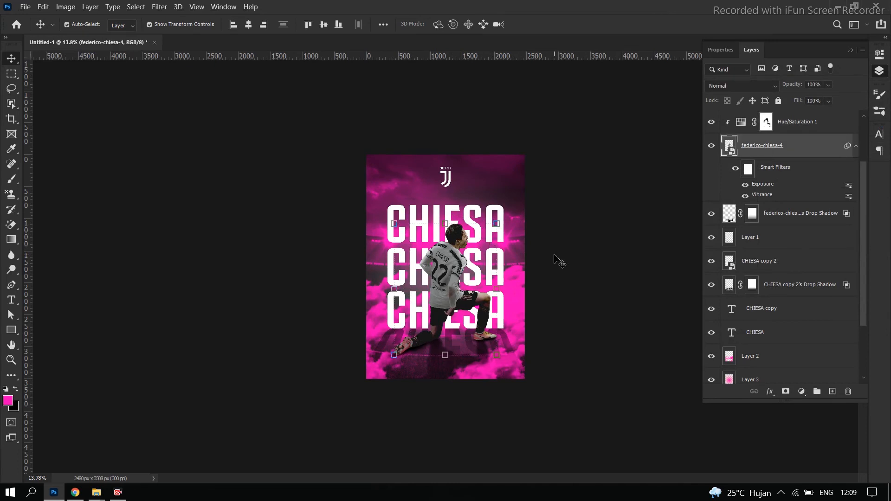
pyautogui.scroll(3, 556, 260)
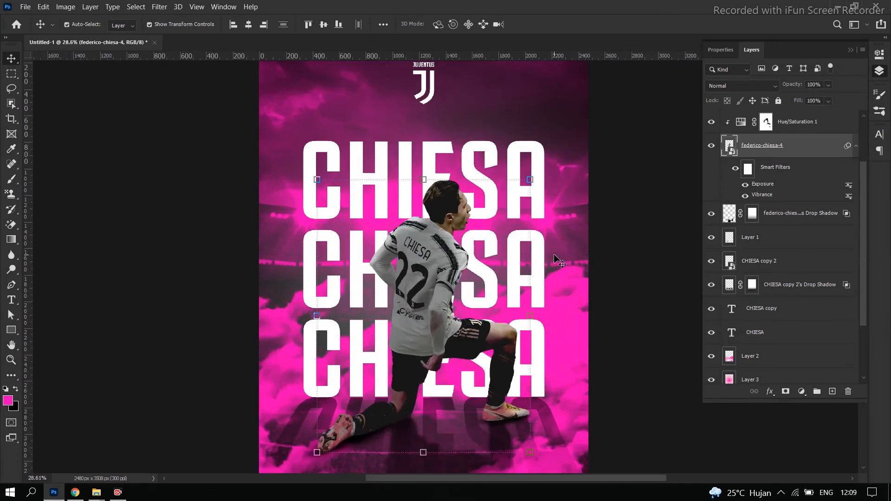
pyautogui.scroll(-3, 556, 260)
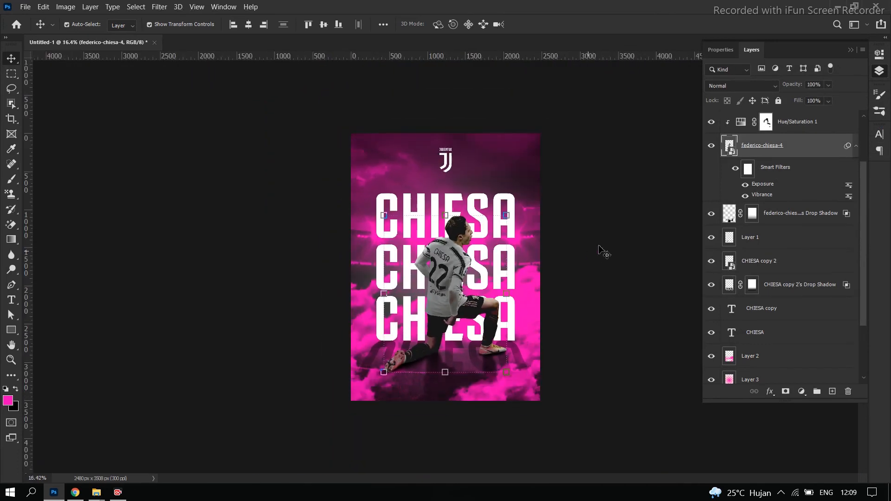
pyautogui.click(597, 253)
pyautogui.scroll(2, 476, 302)
pyautogui.scroll(-1, 475, 302)
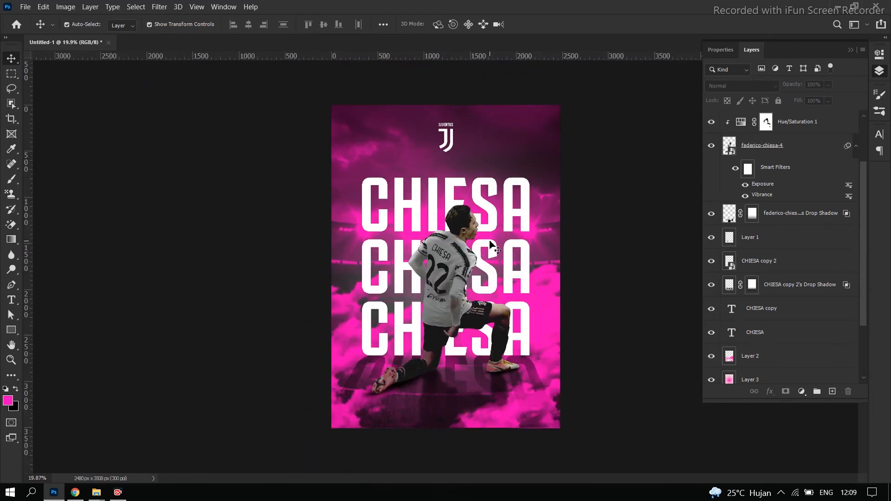
pyautogui.scroll(-2, 490, 244)
pyautogui.scroll(3, 490, 244)
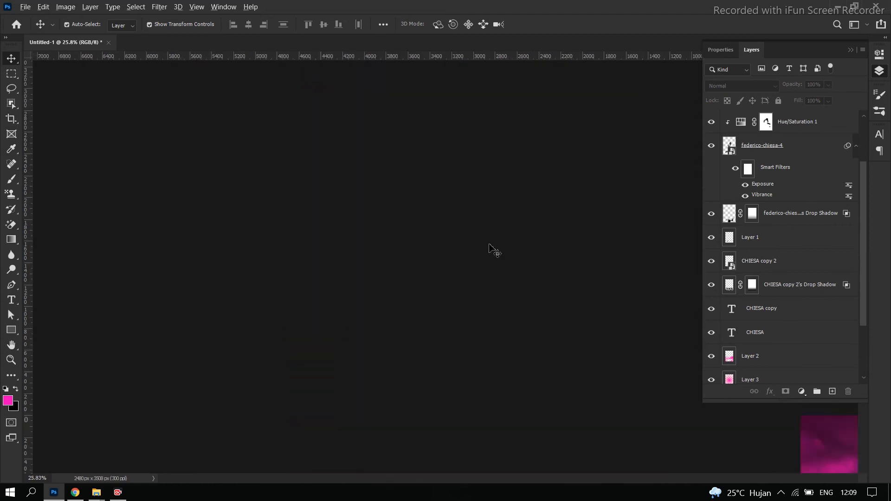
pyautogui.scroll(-1, 490, 246)
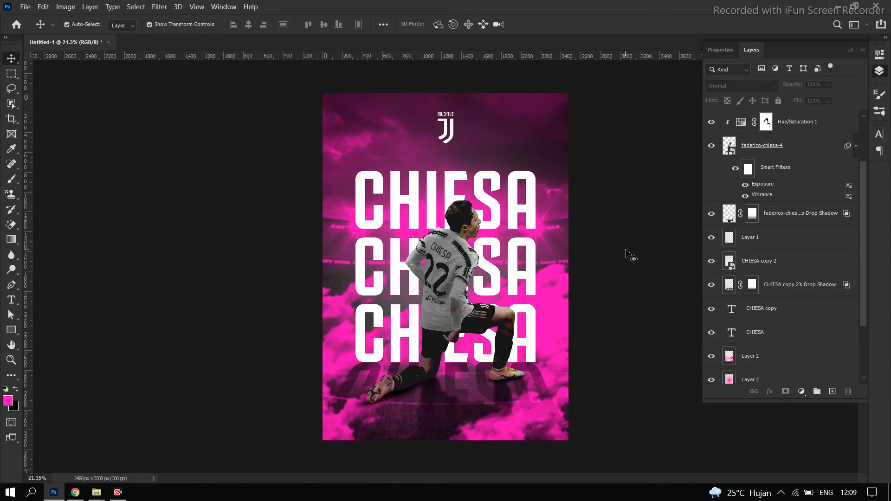
# Add a new layer above the Juventus logo layer and choose the 190 px cloud brush tip for the Brush tool
pyautogui.scroll(2, 821, 167)
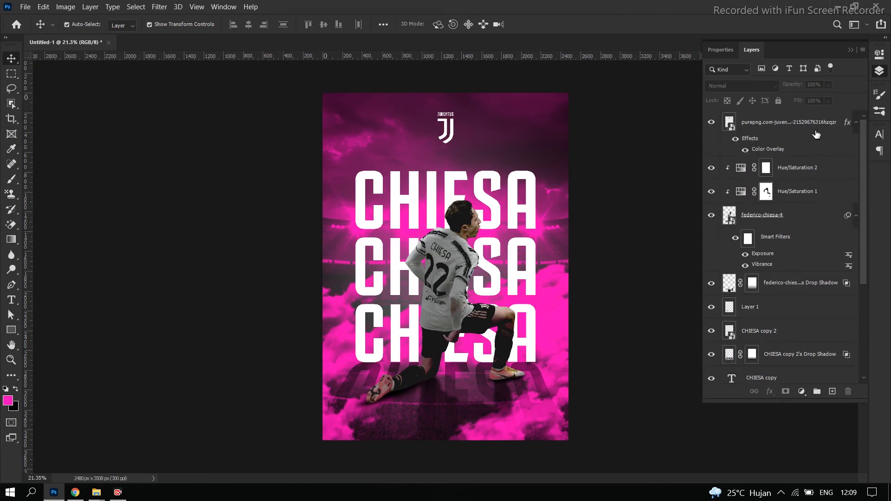
pyautogui.click(817, 132)
pyautogui.click(833, 392)
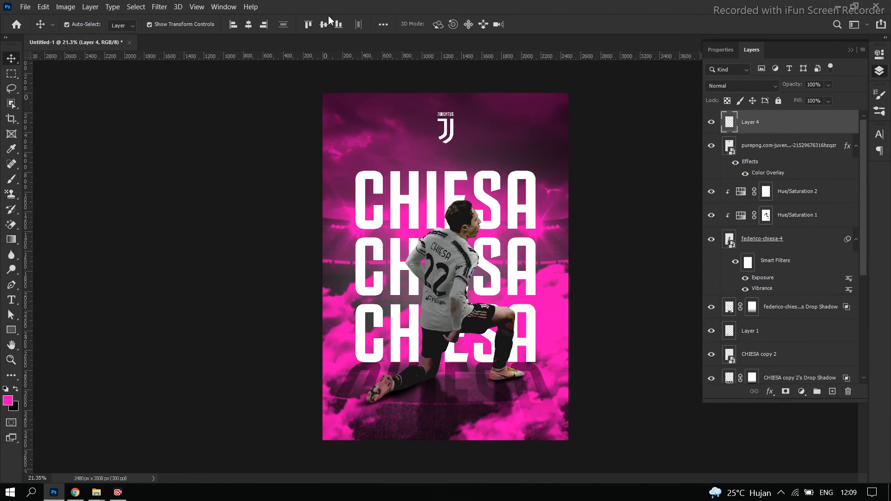
pyautogui.press('b')
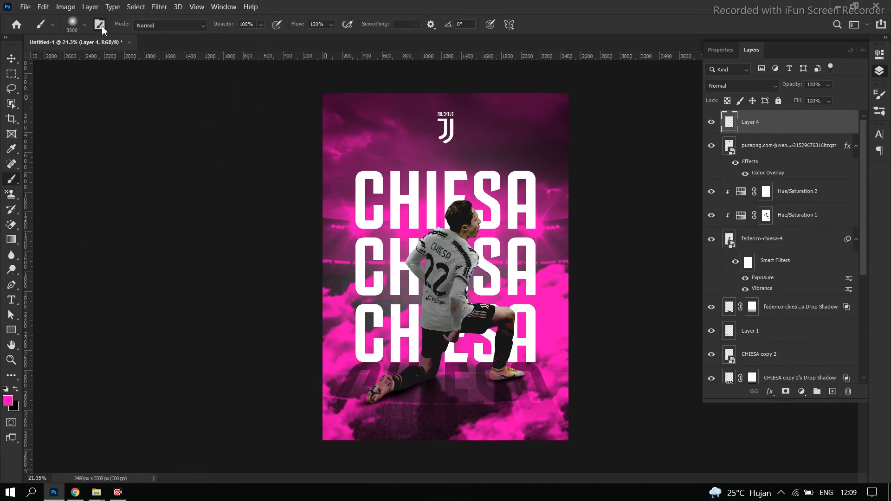
pyautogui.click(100, 25)
pyautogui.scroll(-5, 734, 138)
pyautogui.click(722, 151)
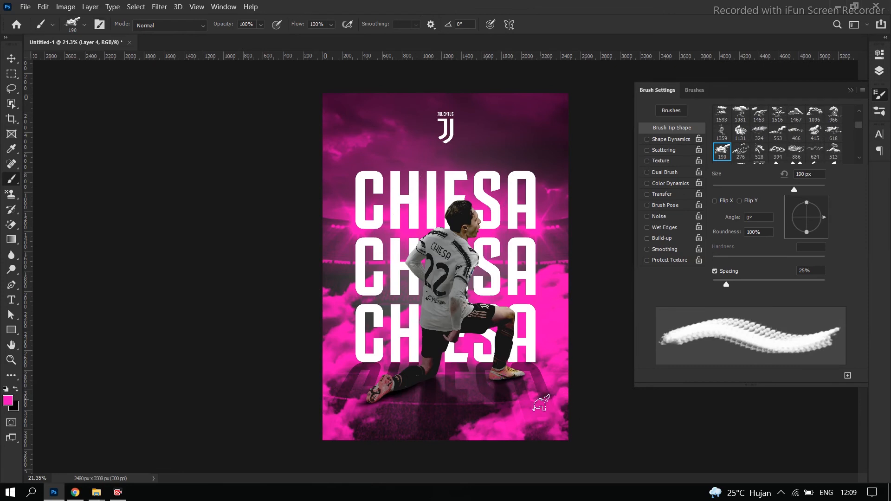
# Enlarge the cloud brush to 1300 px and stamp pink clouds along the poster's lower edge, undoing the one over the player's rear leg
pyautogui.press(']')
pyautogui.press(']')
pyautogui.press(']')
pyautogui.press(']')
pyautogui.click(514, 397)
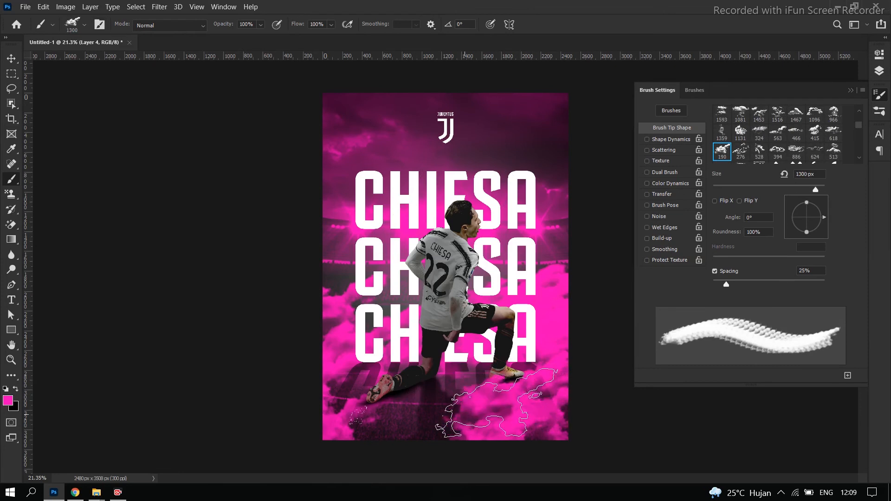
pyautogui.click(382, 371)
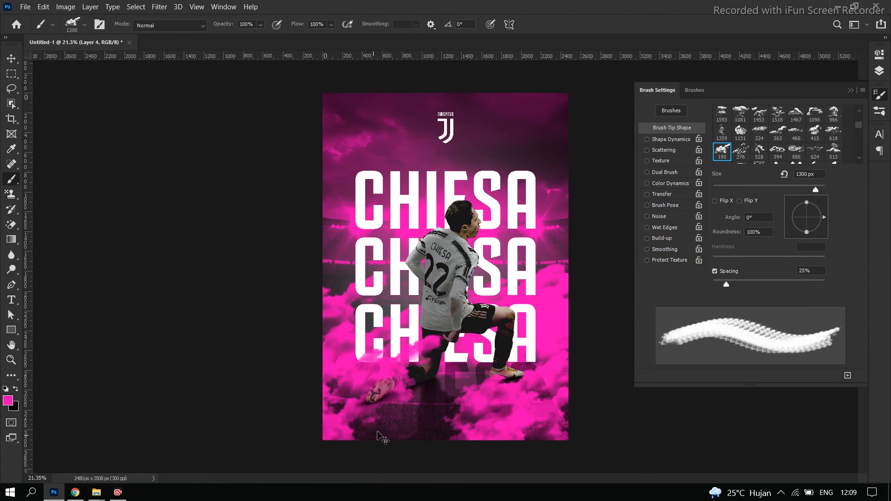
pyautogui.hotkey('ctrl', 'z')
pyautogui.click(387, 424)
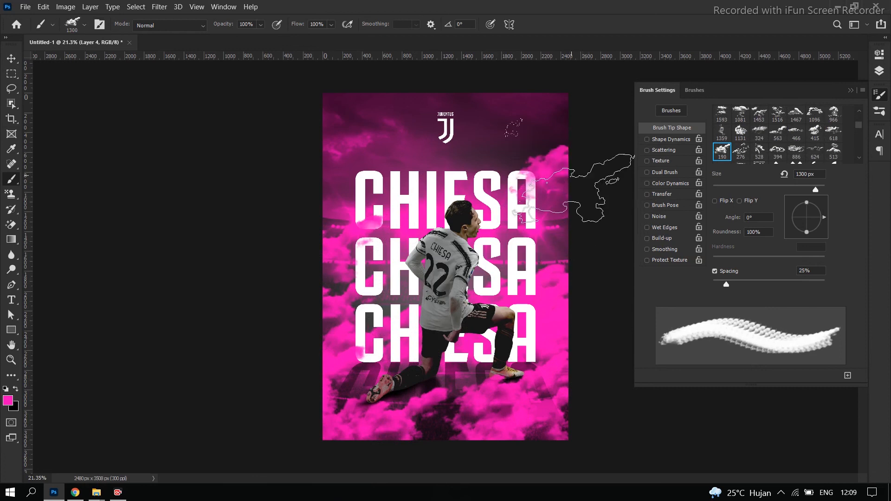
# Try larger pink clouds around the poster's sides and upper corners, enlarging the cloud brush to 2000 px, and check the whole composition
pyautogui.press(']')
pyautogui.press(']')
pyautogui.press(']')
pyautogui.press(']')
pyautogui.press(']')
pyautogui.press(']')
pyautogui.press(']')
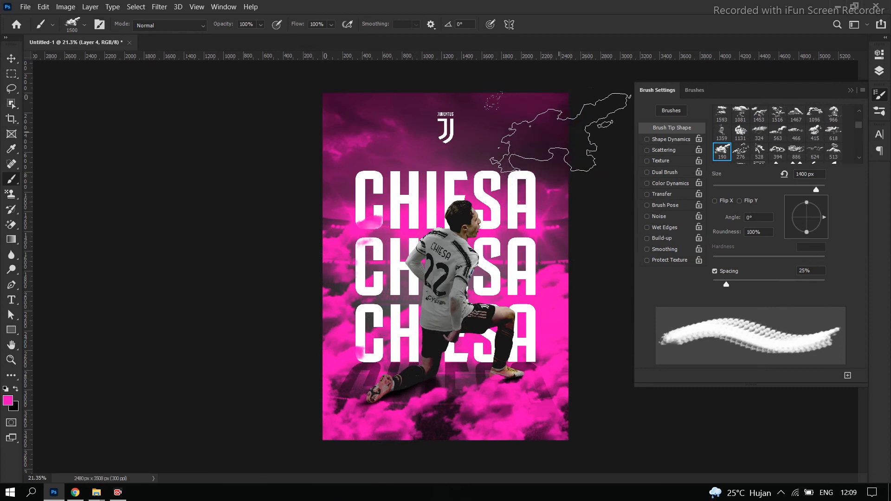
pyautogui.click(571, 152)
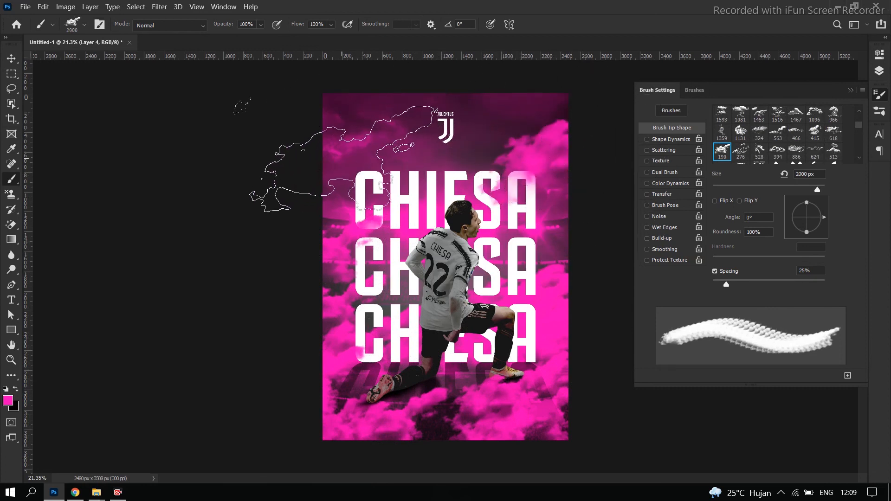
pyautogui.click(325, 148)
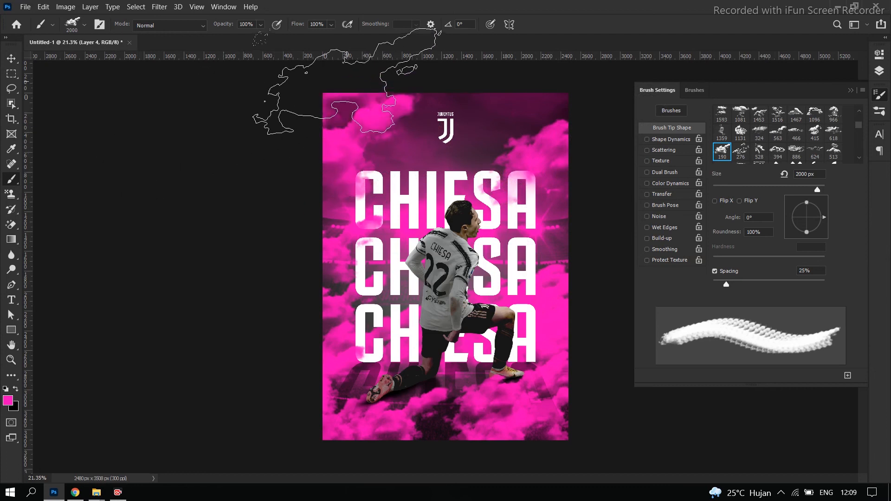
pyautogui.scroll(-5, 548, 253)
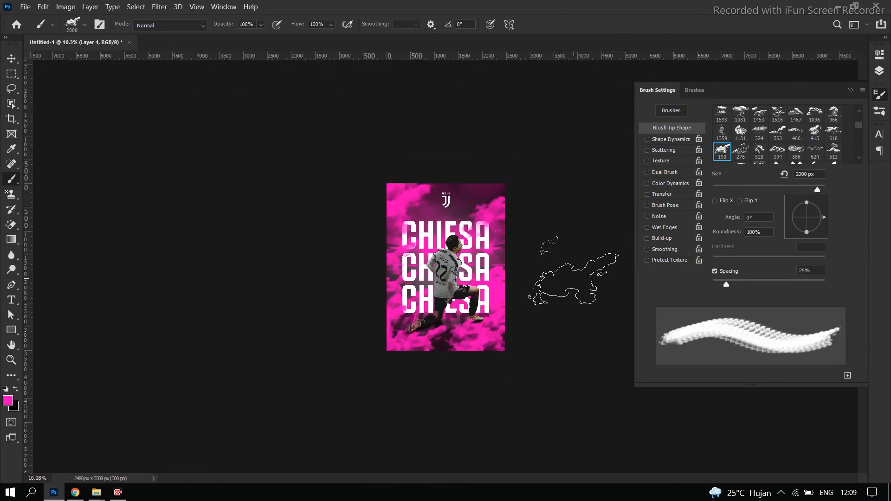
pyautogui.scroll(5, 552, 278)
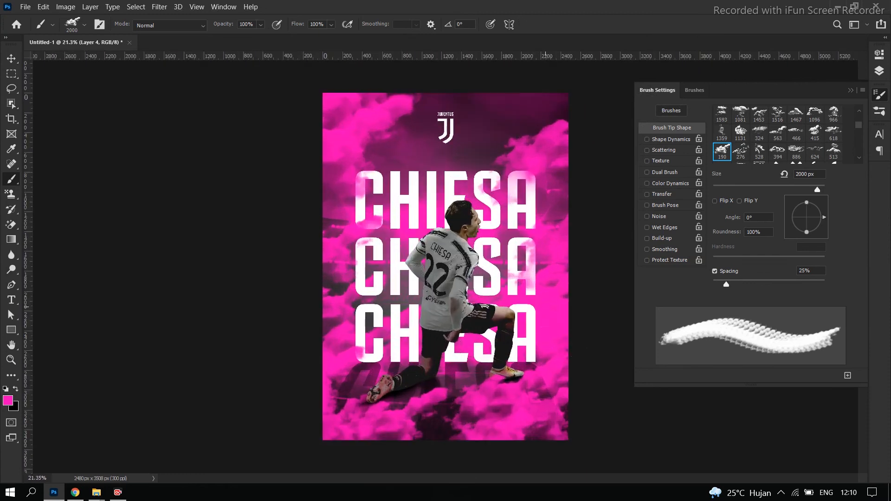
pyautogui.scroll(-5, 580, 278)
pyautogui.scroll(6, 441, 260)
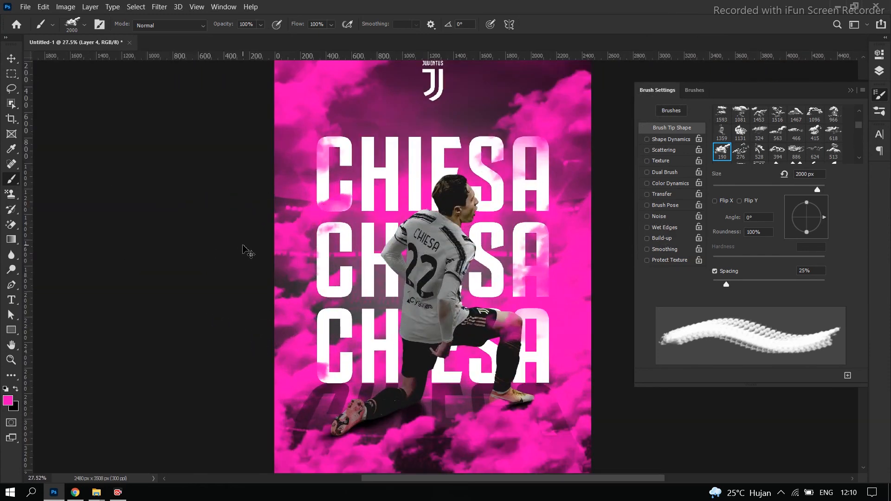
# Undo the pink clouds stamped around the poster's sides and upper corners, keeping those along the lower edge
pyautogui.hotkey('ctrl', 'z')
pyautogui.hotkey('ctrl', 'z')
pyautogui.hotkey('ctrl', 'z')
pyautogui.hotkey('ctrl', 'z')
pyautogui.hotkey('ctrl', 'z')
pyautogui.hotkey('ctrl', 'z')
pyautogui.hotkey('ctrl', 'z')
pyautogui.hotkey('ctrl', 'z')
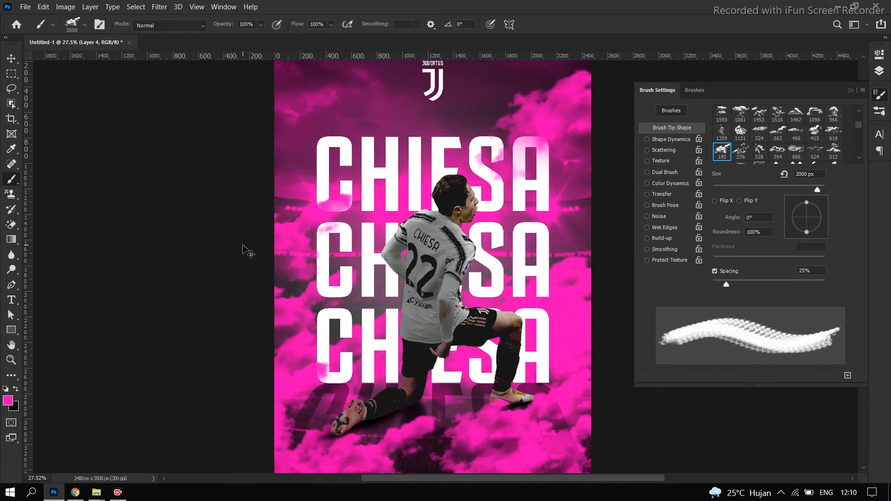
# Stamp a pink cloud with the 2000 px brush at the left edge over the lower titles, and undo the extra clouds over the player's legs
pyautogui.click(256, 339)
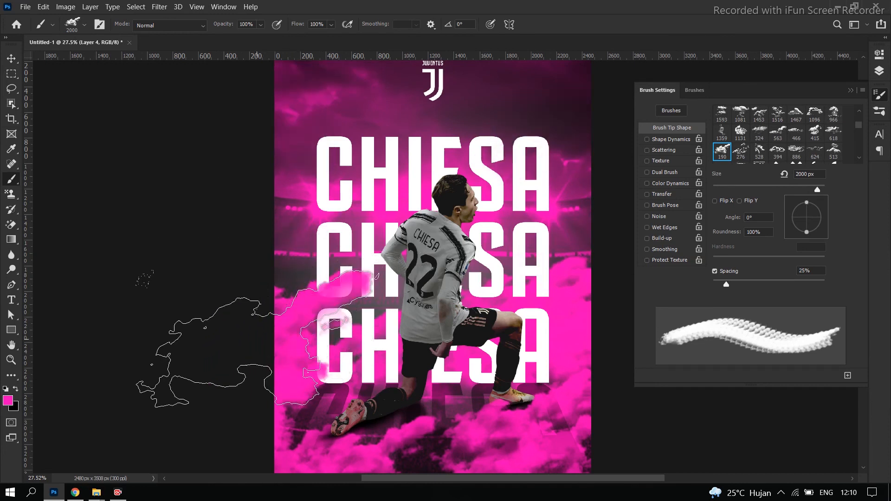
pyautogui.scroll(-3, 345, 370)
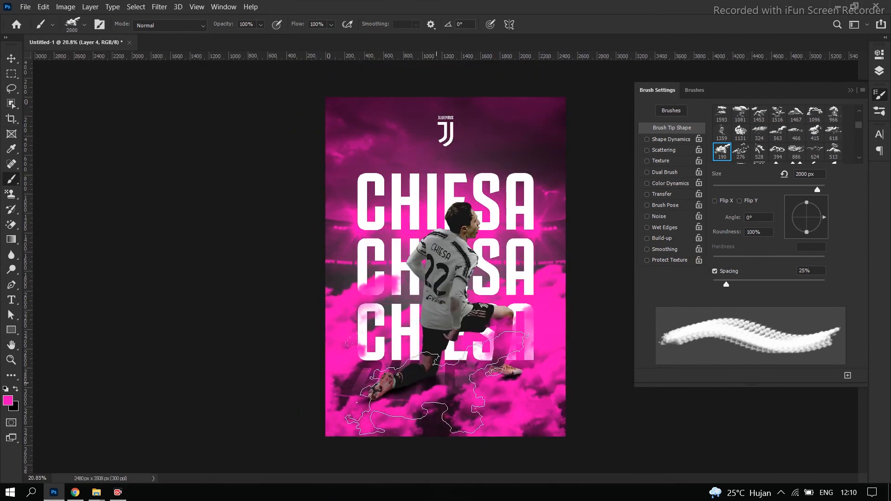
pyautogui.click(364, 404)
pyautogui.hotkey('ctrl', 'z')
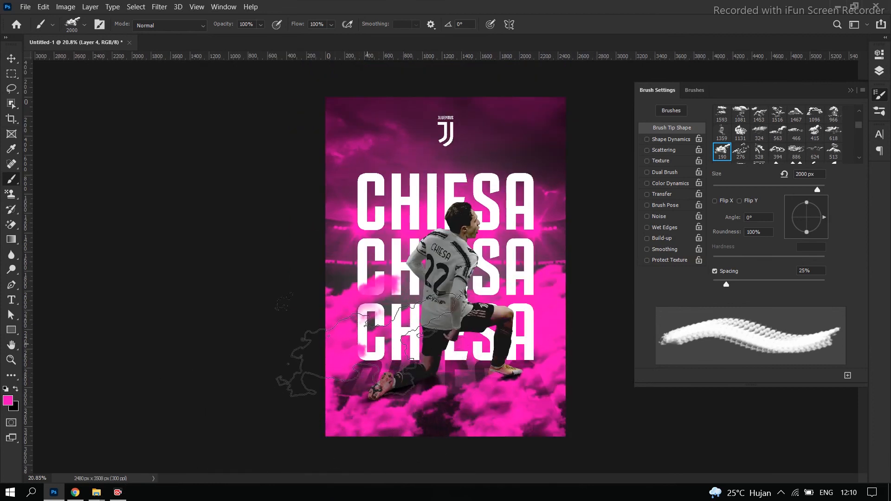
# Stamp a pink cloud with the 2000 px brush over the lower title's first letters and check the whole poster
pyautogui.click(356, 344)
pyautogui.scroll(-3, 334, 342)
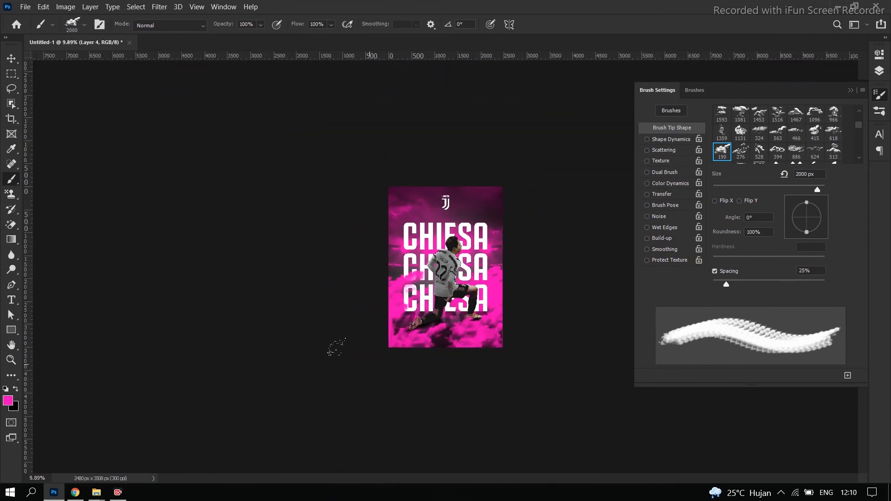
pyautogui.scroll(5, 604, 316)
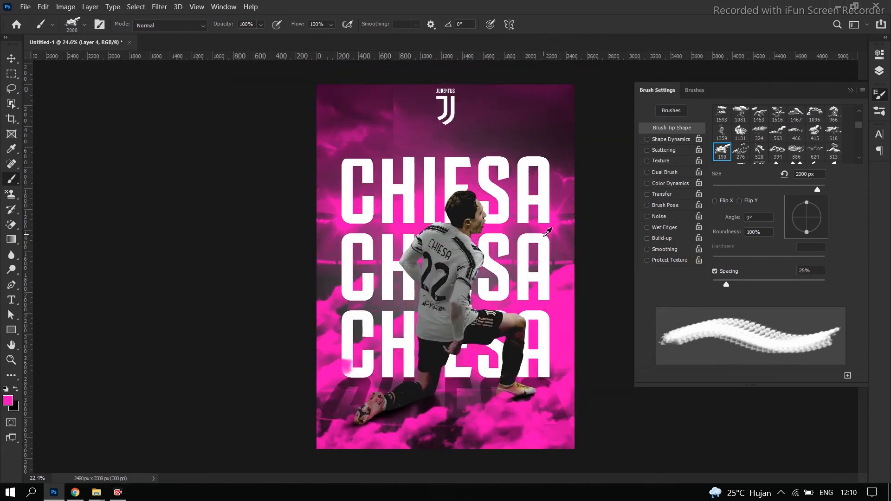
pyautogui.scroll(-4, 549, 228)
pyautogui.scroll(4, 540, 226)
# Close the brush settings and change the blend mode of the pink glow layer, Layer 3, to Lighten
pyautogui.click(11, 59)
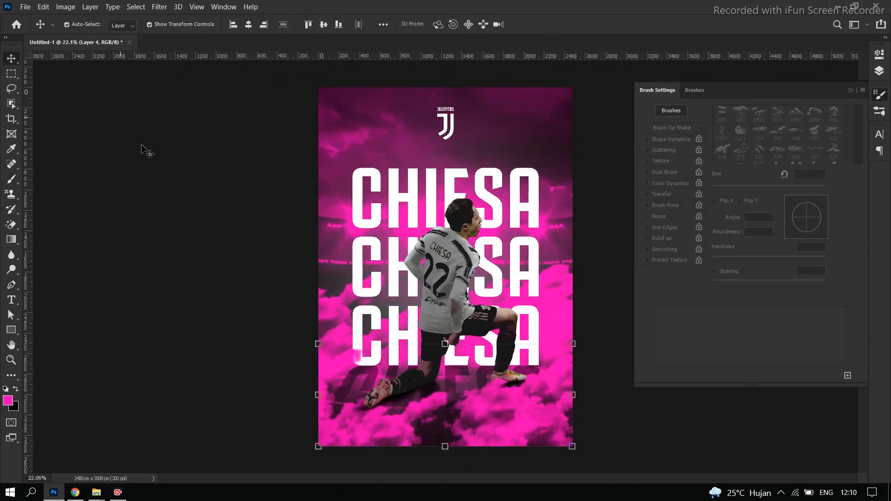
pyautogui.click(851, 90)
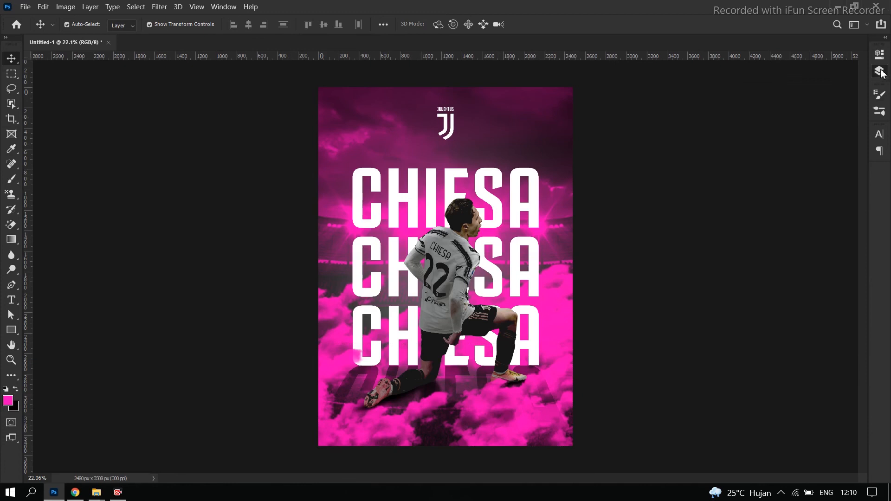
pyautogui.click(880, 71)
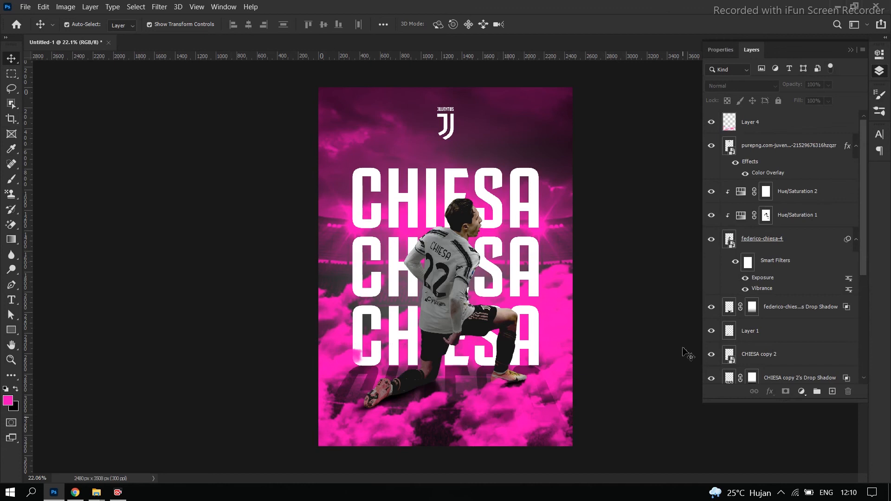
pyautogui.scroll(-5, 742, 325)
pyautogui.click(737, 304)
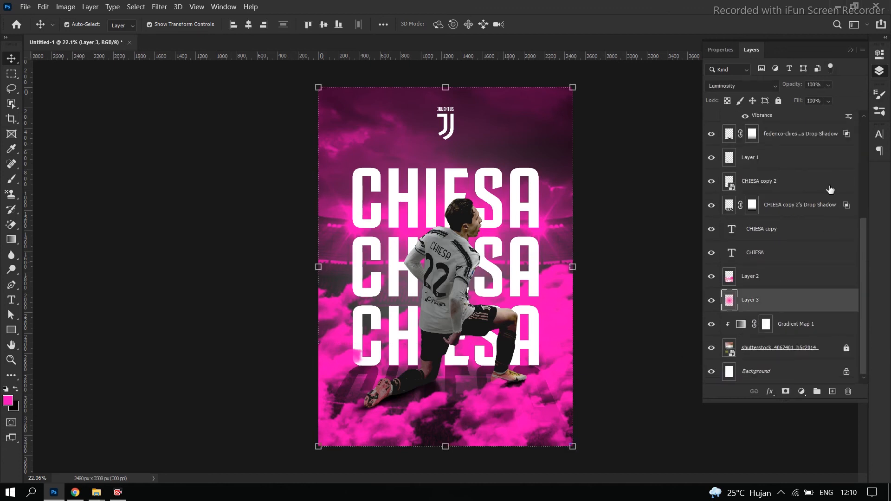
pyautogui.click(769, 88)
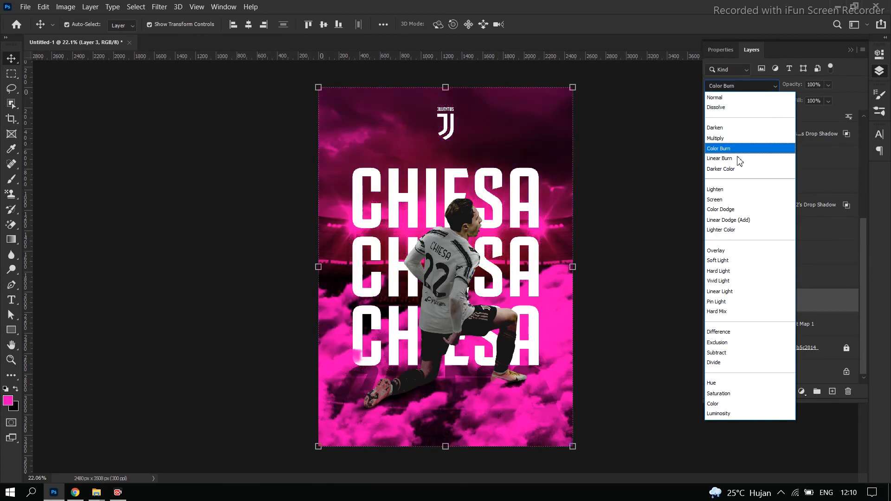
pyautogui.click(740, 190)
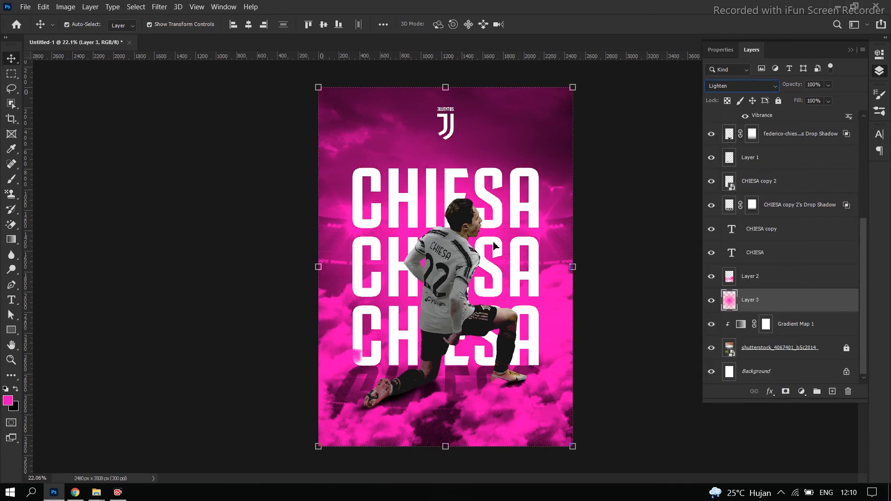
# Move the background cloud layer, Layer 2, directly beneath the pink glow in Layer 3 and check the poster
pyautogui.moveTo(757, 283); pyautogui.dragTo(756, 309)
pyautogui.click(640, 281)
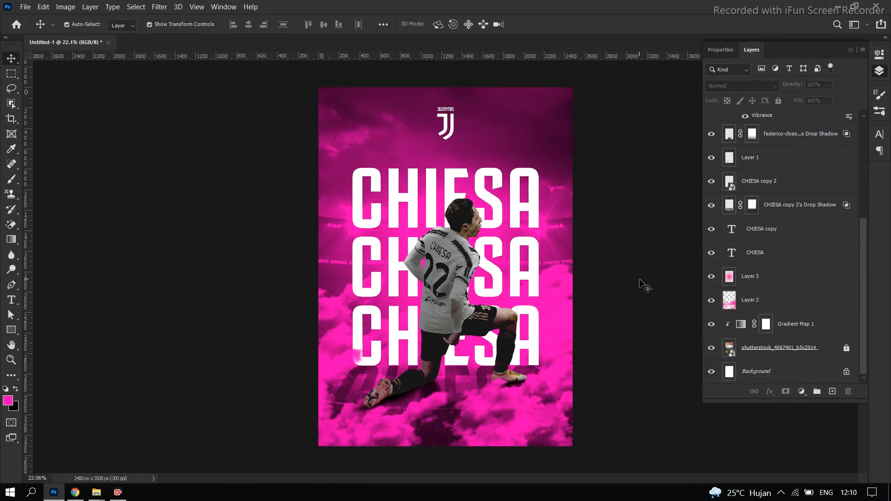
pyautogui.scroll(-5, 652, 291)
pyautogui.scroll(5, 653, 302)
pyautogui.scroll(1, 642, 297)
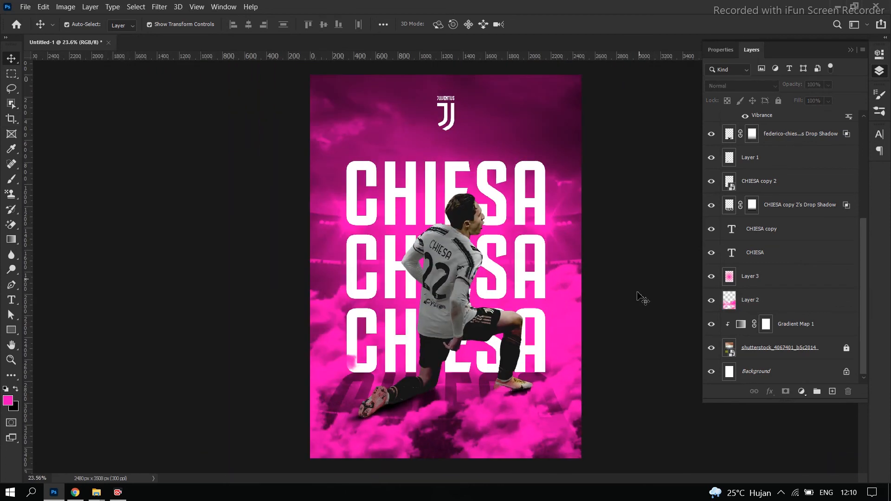
pyautogui.scroll(-2, 643, 299)
pyautogui.scroll(1, 640, 304)
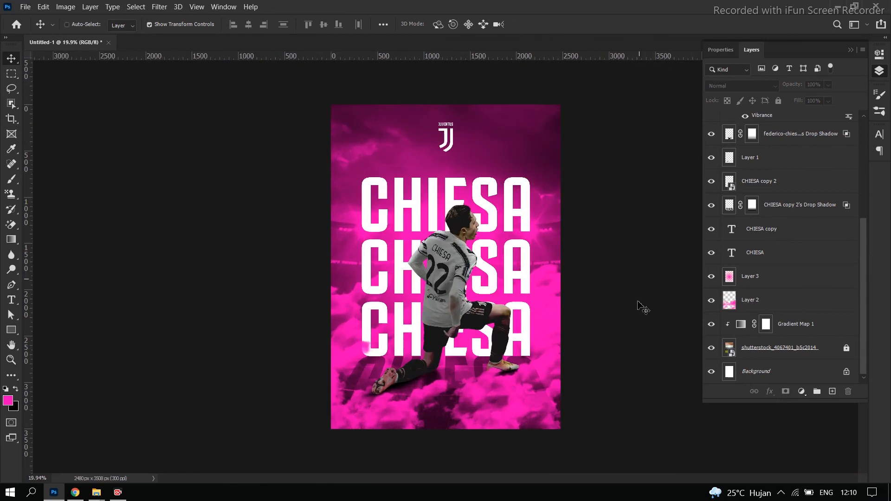
# Move the foreground cloud layer, Layer 4, beneath the player's drop shadow layer and check the composition
pyautogui.click(387, 417)
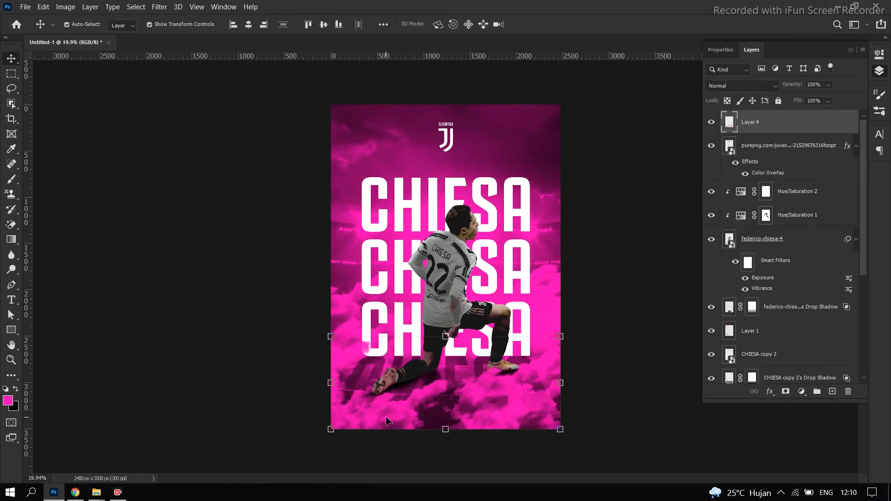
pyautogui.moveTo(784, 128); pyautogui.dragTo(803, 312)
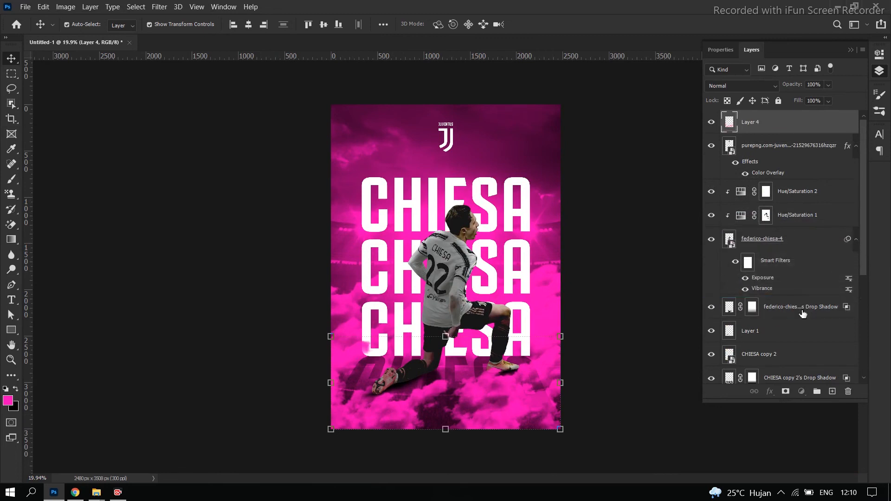
pyautogui.click(611, 287)
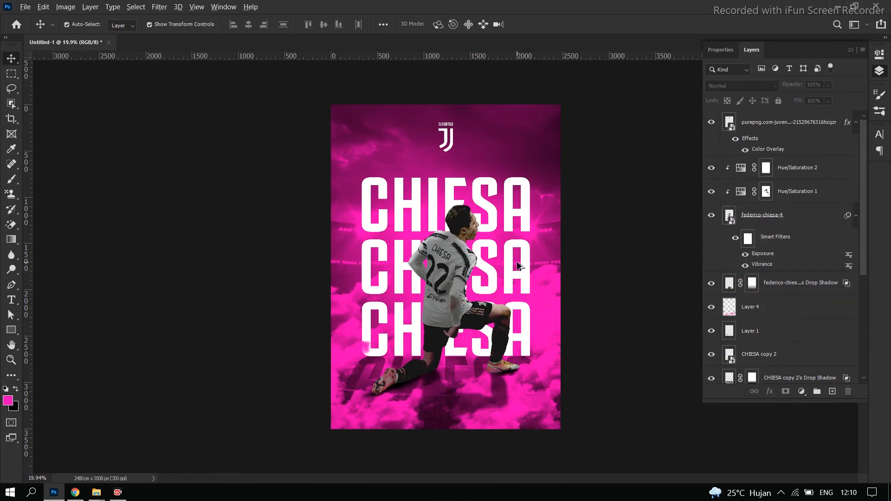
pyautogui.scroll(-3, 568, 261)
pyautogui.scroll(3, 572, 256)
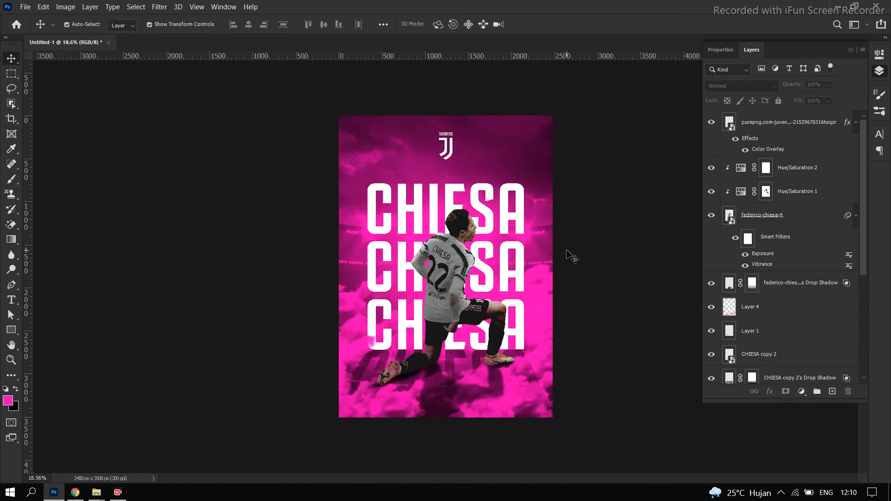
pyautogui.scroll(1, 611, 240)
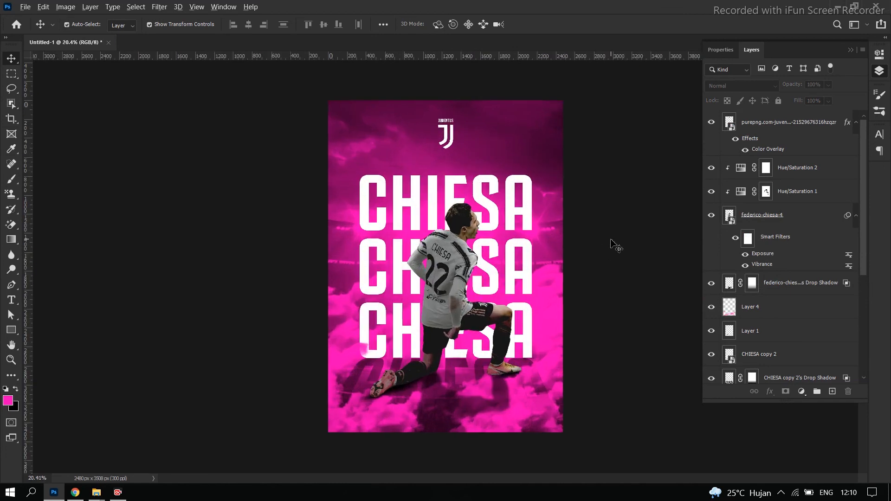
pyautogui.scroll(-1, 611, 240)
# Shrink the Juventus logo and move it slightly higher, keeping it centred above the titles
pyautogui.click(448, 158)
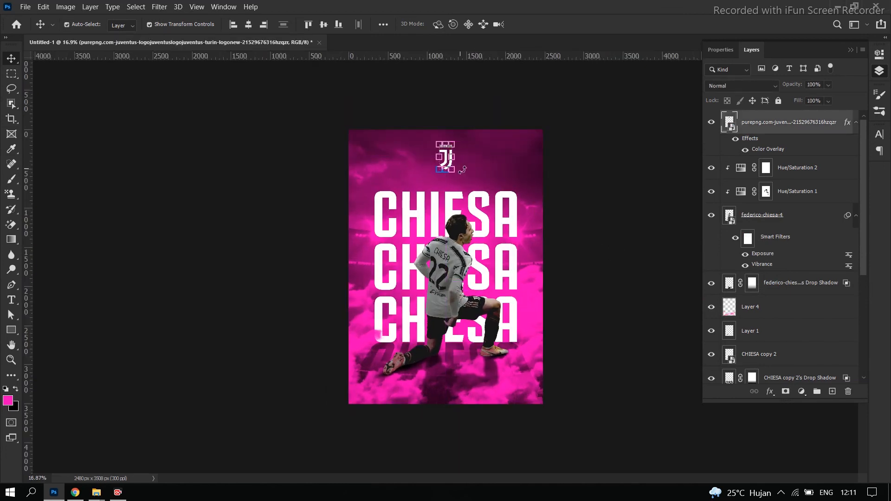
pyautogui.moveTo(458, 176); pyautogui.dragTo(448, 166)
pyautogui.press('Return')
pyautogui.hotkey('ctrl', '0')
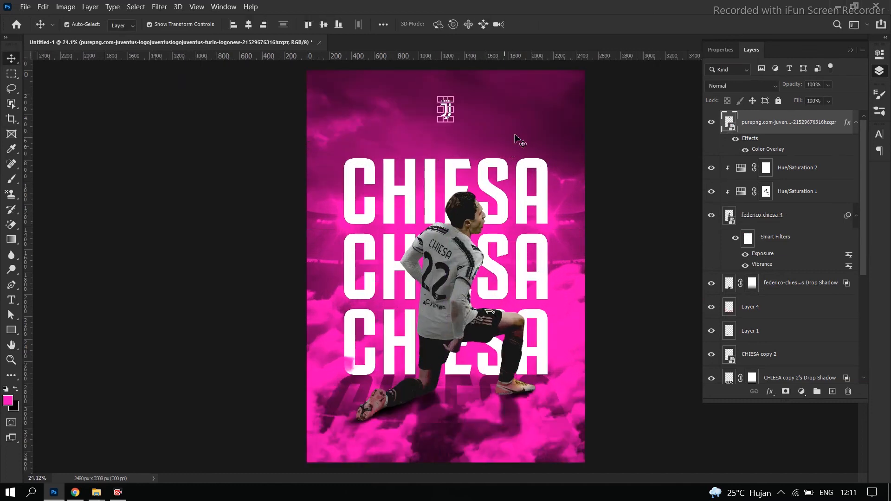
pyautogui.click(446, 116)
pyautogui.click(447, 110)
pyautogui.moveTo(444, 112); pyautogui.dragTo(444, 103)
pyautogui.click(113, 137)
# Check the overall balance of the poster with the smaller logo, both from afar and close up
pyautogui.scroll(-9, 180, 195)
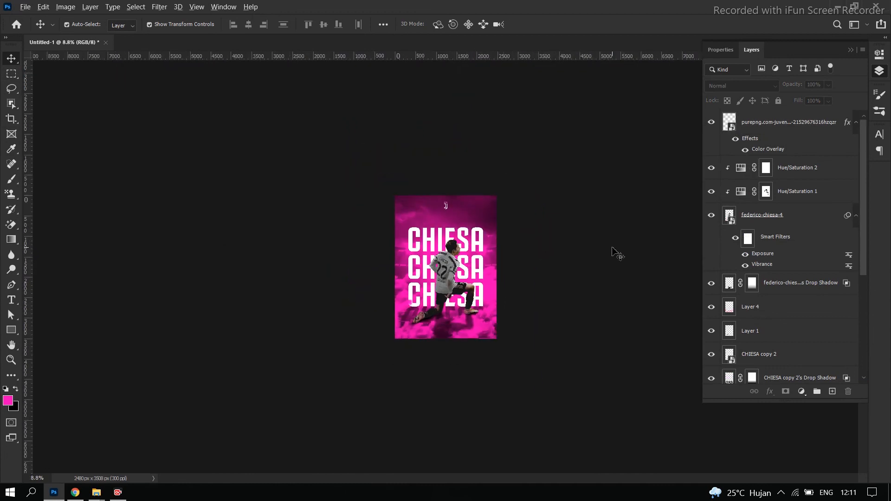
pyautogui.scroll(9, 612, 252)
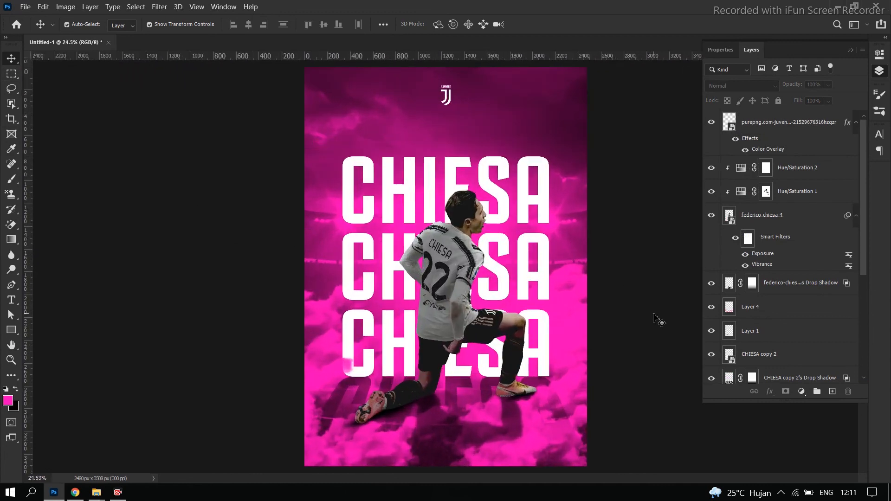
pyautogui.scroll(-3, 650, 315)
pyautogui.scroll(4, 654, 317)
pyautogui.scroll(-1, 655, 317)
pyautogui.scroll(-2, 655, 317)
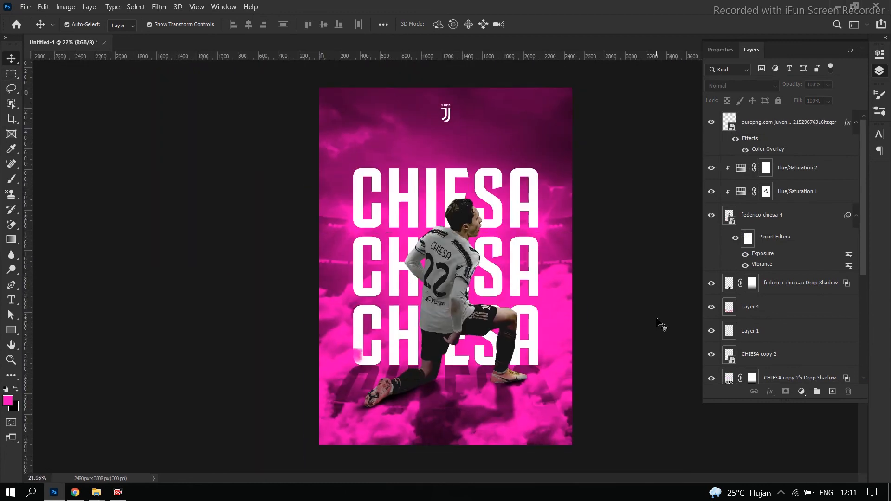
pyautogui.scroll(1, 662, 323)
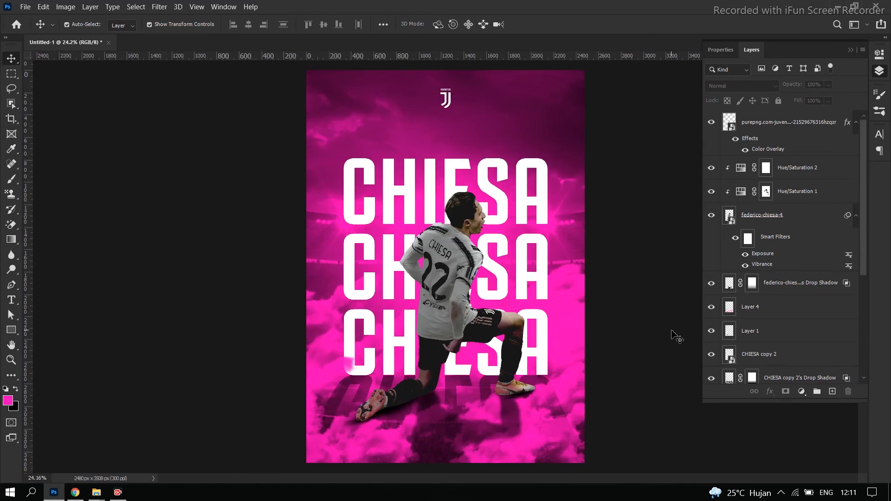
# Try to fade the lowest title's drop shadow with a black-to-transparent gradient on its layer mask
pyautogui.click(453, 384)
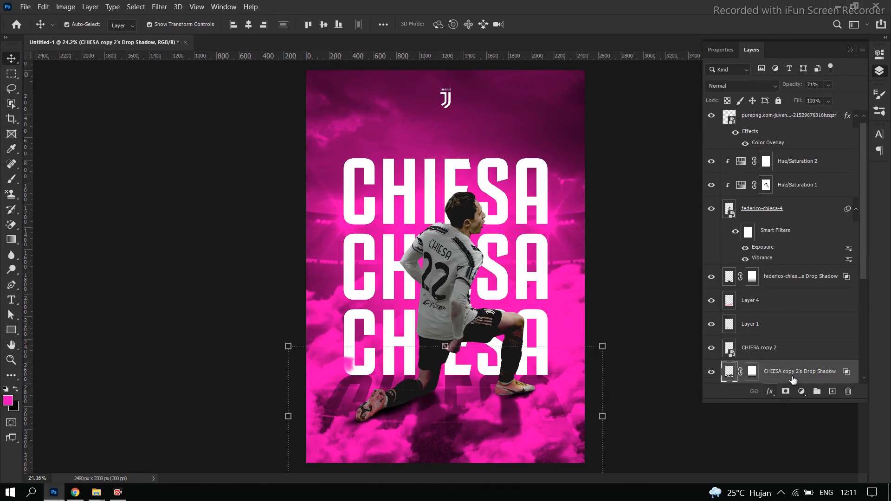
pyautogui.scroll(-2, 760, 352)
pyautogui.click(751, 325)
pyautogui.click(11, 238)
pyautogui.moveTo(455, 459); pyautogui.dragTo(460, 320)
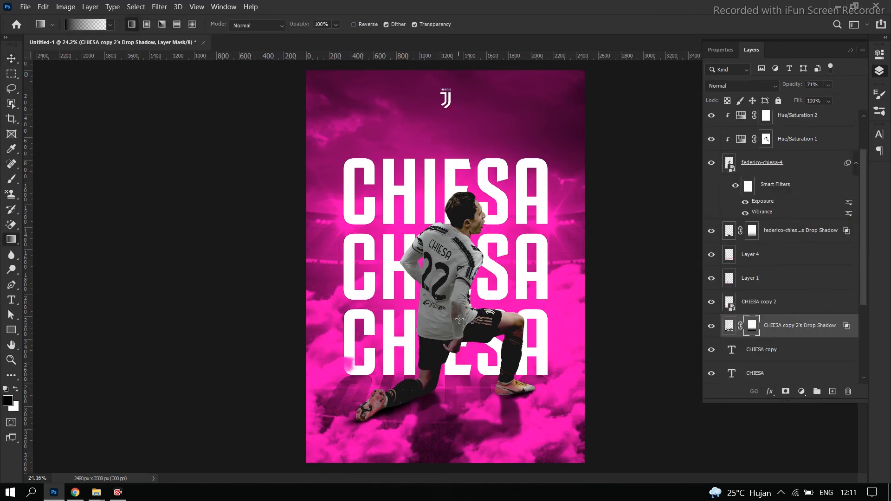
pyautogui.scroll(-3, 424, 356)
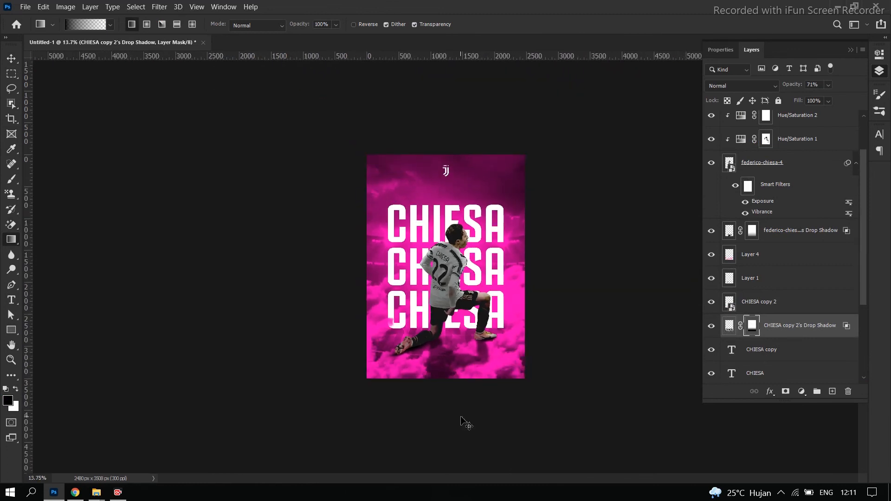
pyautogui.click(13, 61)
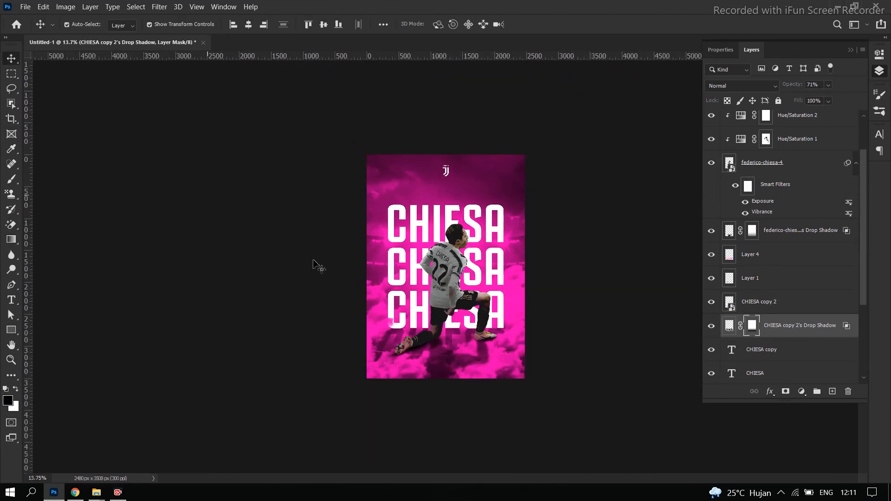
pyautogui.click(314, 264)
pyautogui.scroll(3, 607, 277)
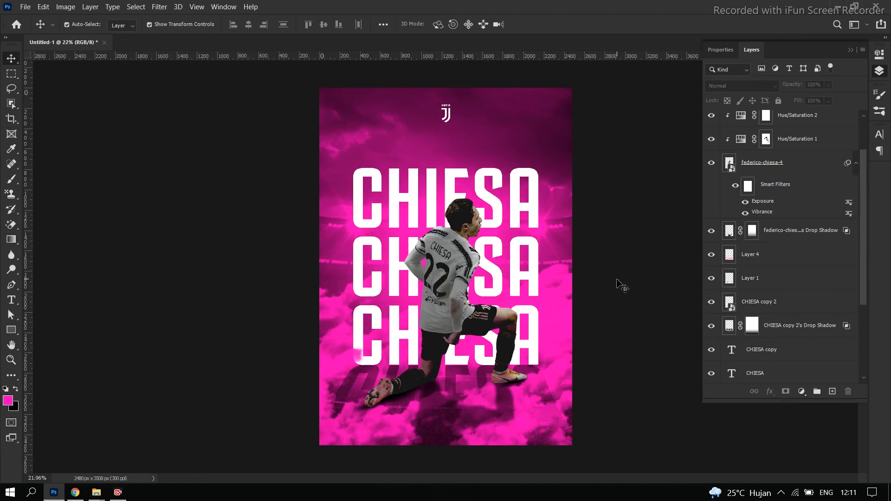
pyautogui.scroll(-2, 623, 289)
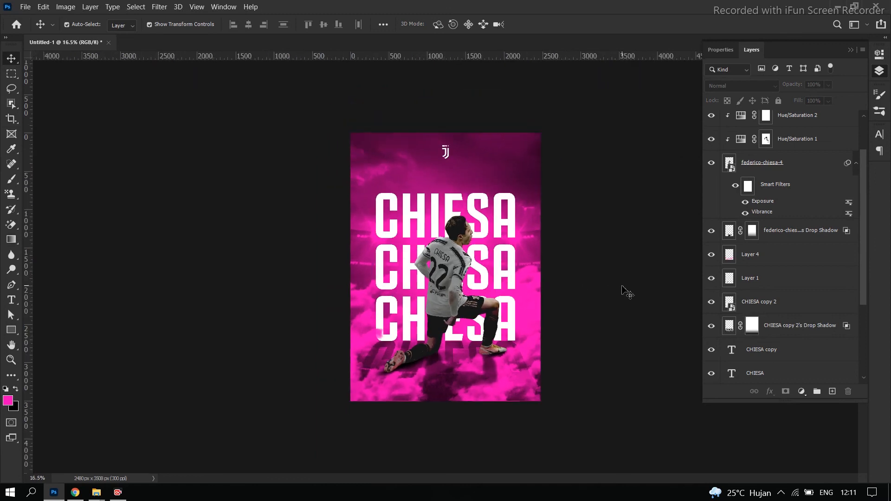
pyautogui.scroll(1, 623, 292)
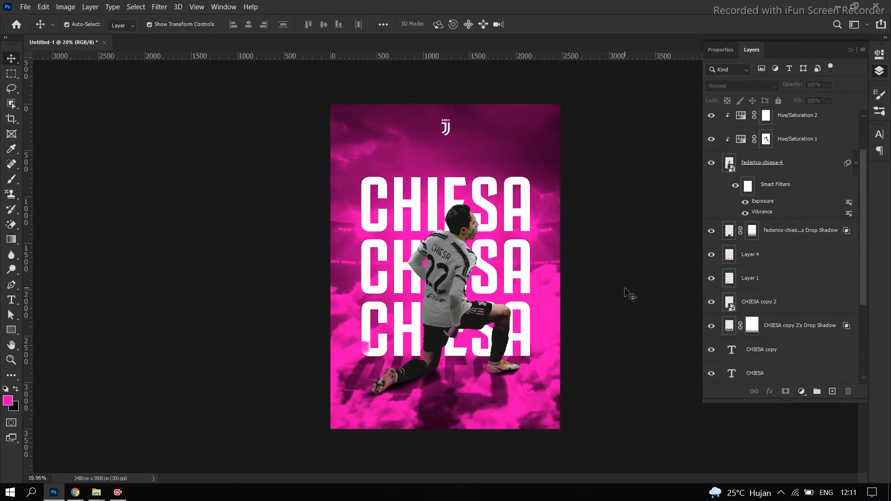
# Draw a 1175 by 1175 px square around the logo at the poster's upper middle and fill it black
pyautogui.click(11, 330)
pyautogui.moveTo(388, 102); pyautogui.dragTo(502, 229)
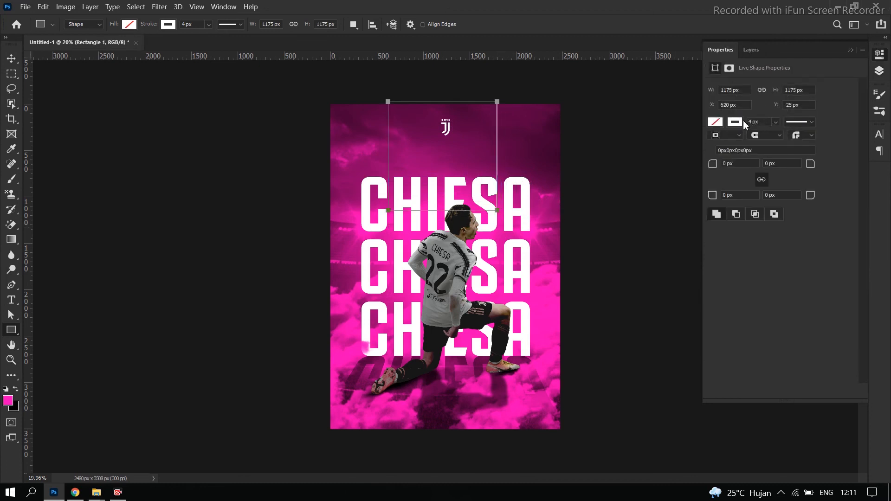
pyautogui.click(716, 121)
pyautogui.click(727, 183)
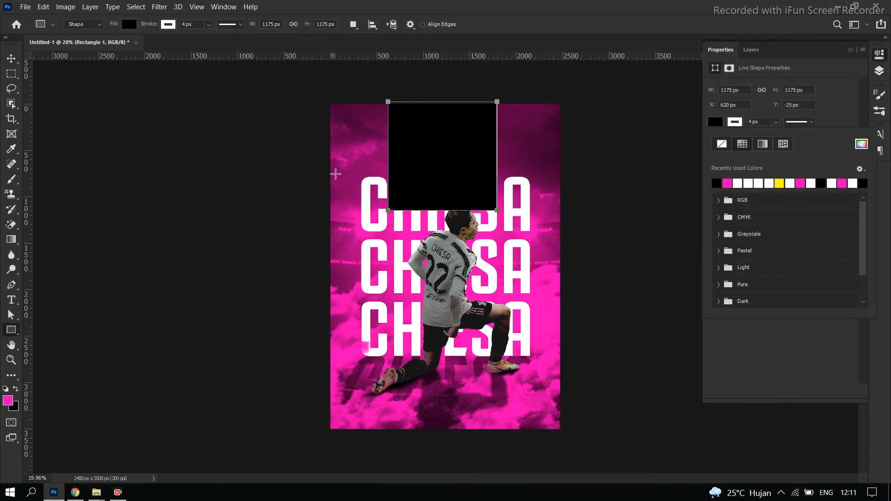
# Move the black rectangle layer below the titles, glow and Layer 2 clouds, directly above Gradient Map 1
pyautogui.click(12, 58)
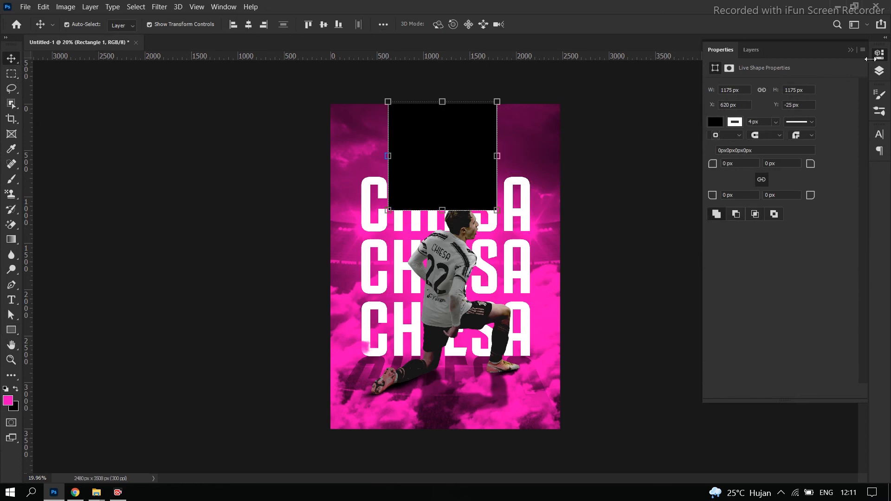
pyautogui.click(878, 72)
pyautogui.scroll(2, 792, 161)
pyautogui.moveTo(778, 126); pyautogui.dragTo(791, 366)
pyautogui.scroll(-6, 803, 281)
pyautogui.moveTo(773, 172); pyautogui.dragTo(784, 312)
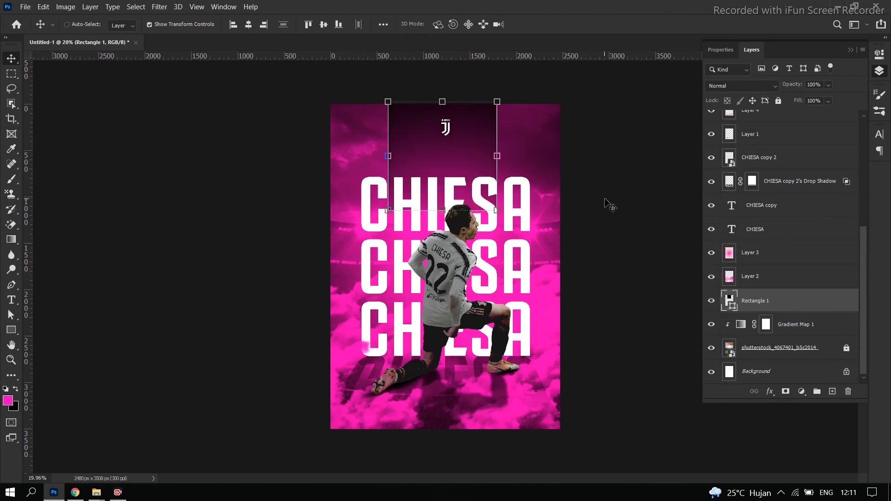
# Narrow the black rectangle by pulling its left side inward to just beside the logo
pyautogui.hotkey('ctrl', 't')
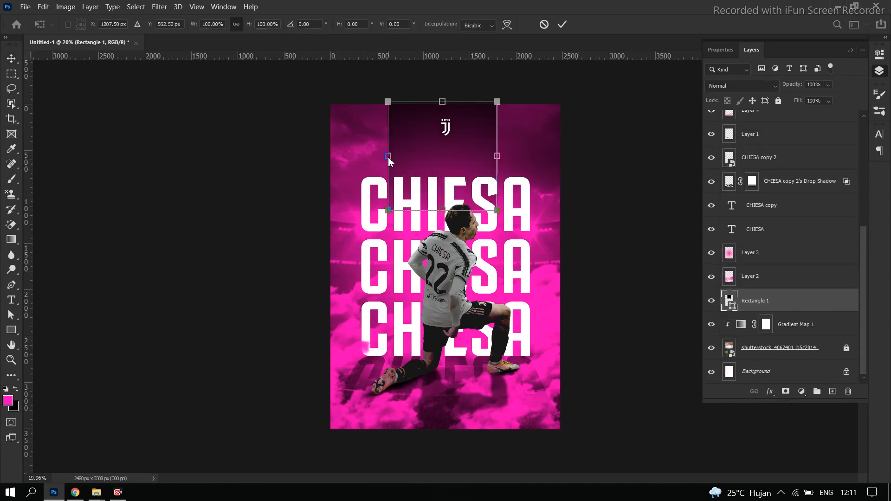
pyautogui.moveTo(388, 157); pyautogui.dragTo(422, 156)
pyautogui.press('Return')
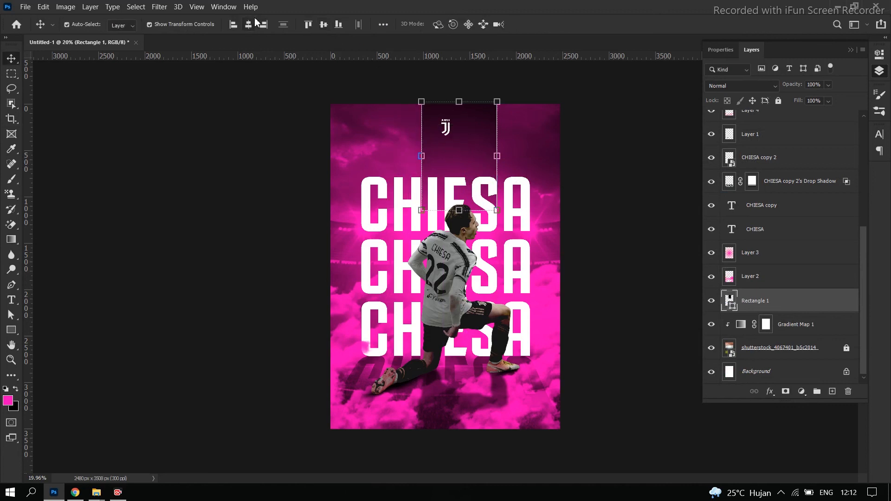
# Center the black rectangle horizontally on the poster and stretch it down to the poster's lower edge
pyautogui.moveTo(455, 207); pyautogui.dragTo(467, 431)
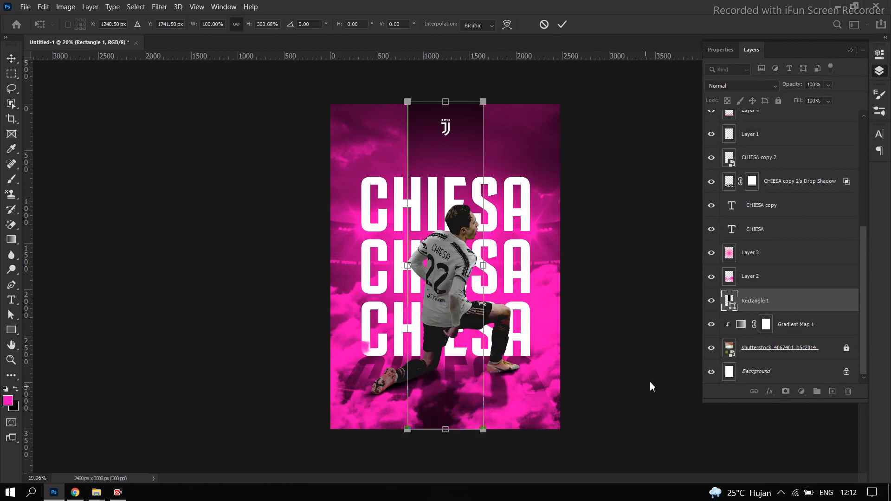
pyautogui.press('Return')
pyautogui.click(636, 363)
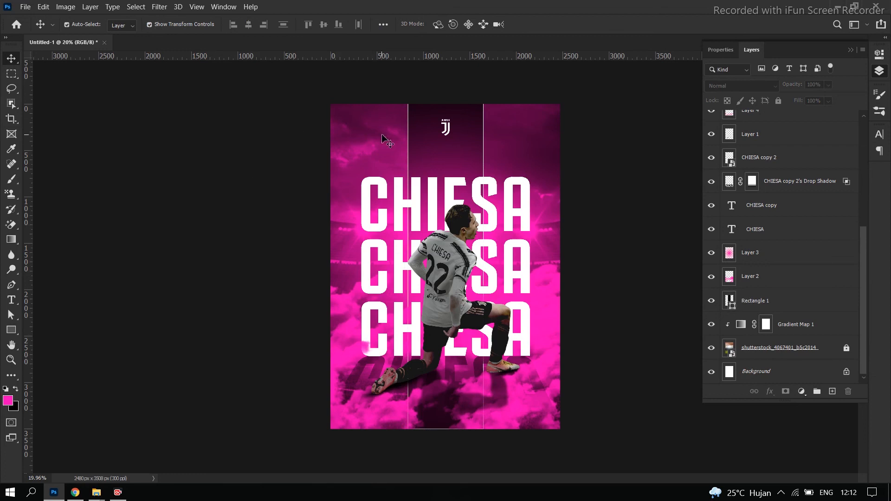
# Remove the white stroke from the black rectangle behind the logo and titles, leaving only its fill
pyautogui.click(458, 149)
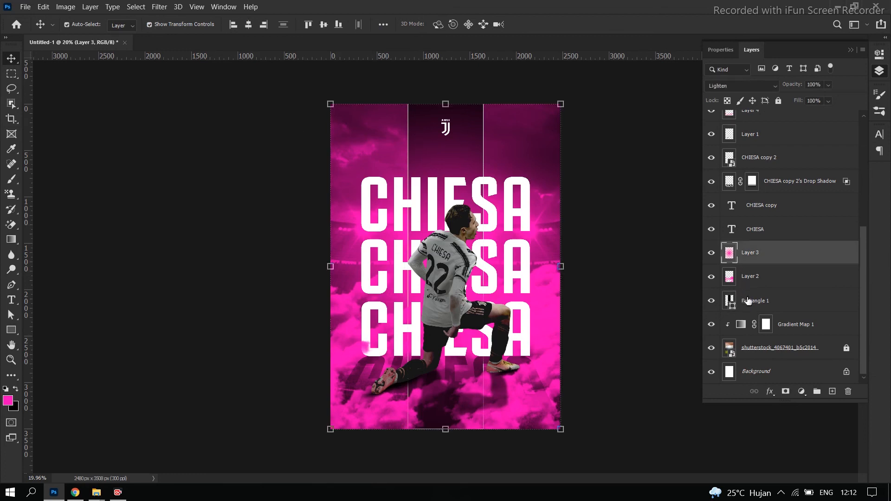
pyautogui.click(748, 301)
pyautogui.click(11, 330)
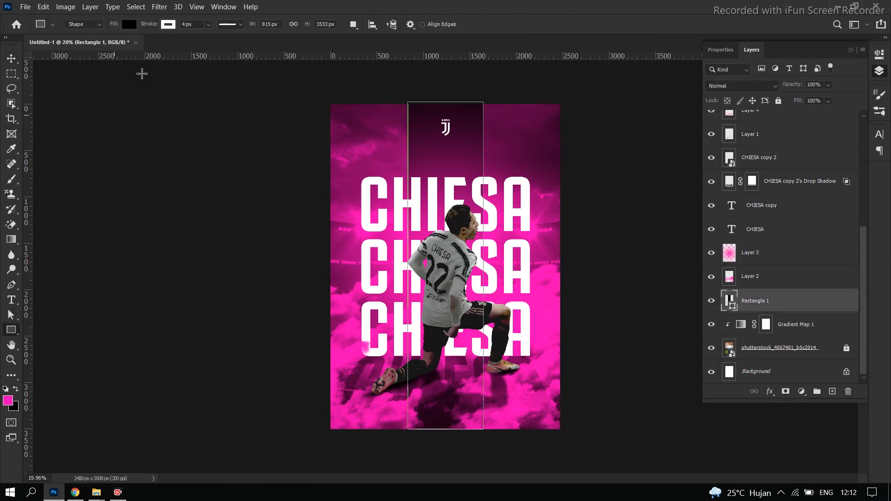
pyautogui.click(168, 24)
pyautogui.click(100, 46)
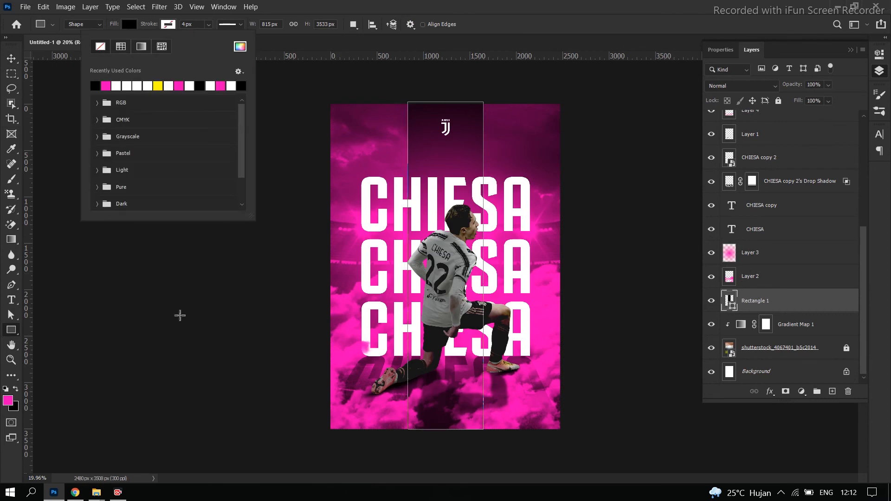
pyautogui.click(11, 58)
pyautogui.click(218, 255)
# Examine the poster's overall composition with the dark central stripe at several zoom levels
pyautogui.scroll(-1, 218, 255)
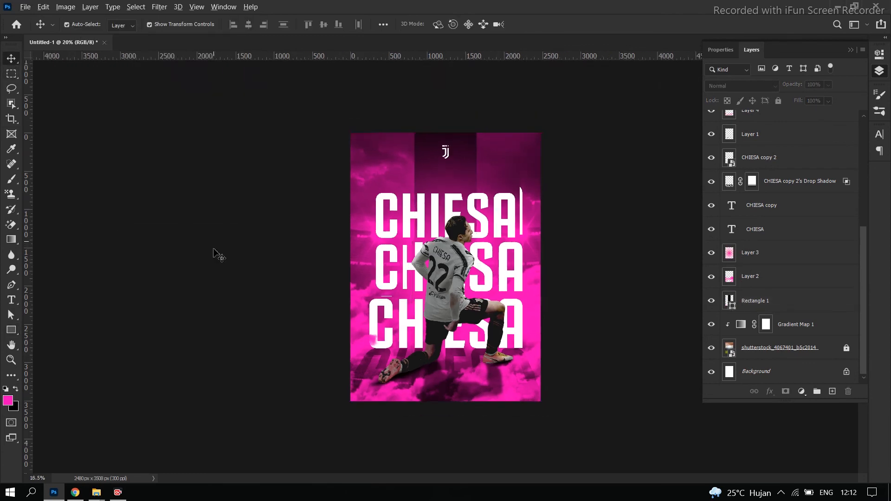
pyautogui.scroll(-5, 214, 250)
pyautogui.scroll(8, 551, 250)
pyautogui.scroll(-2, 565, 243)
pyautogui.scroll(2, 555, 243)
pyautogui.scroll(-2, 562, 249)
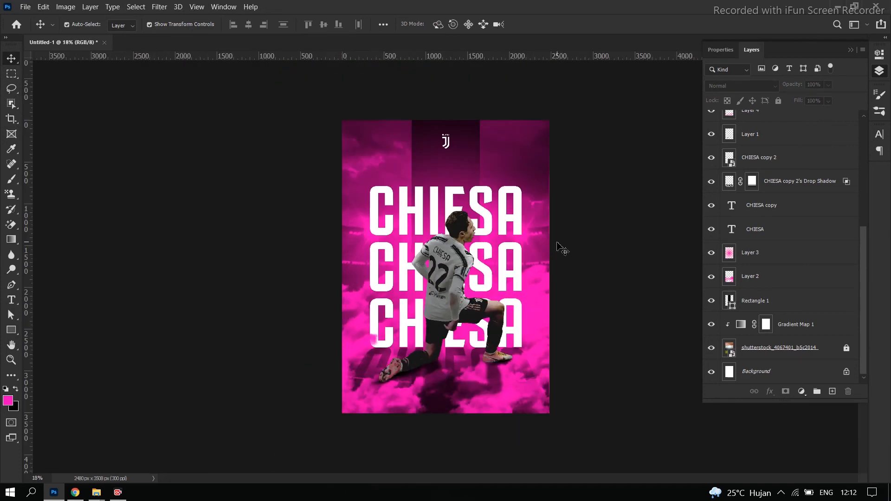
pyautogui.scroll(1, 561, 249)
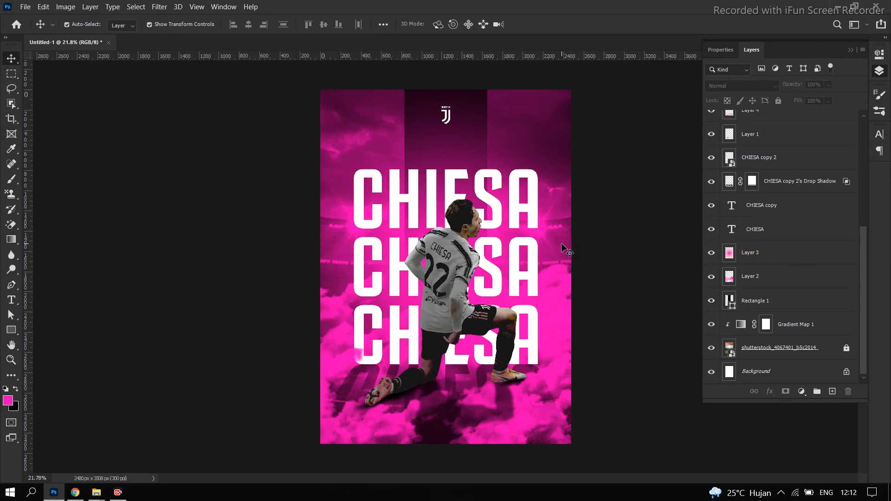
pyautogui.scroll(-2, 565, 249)
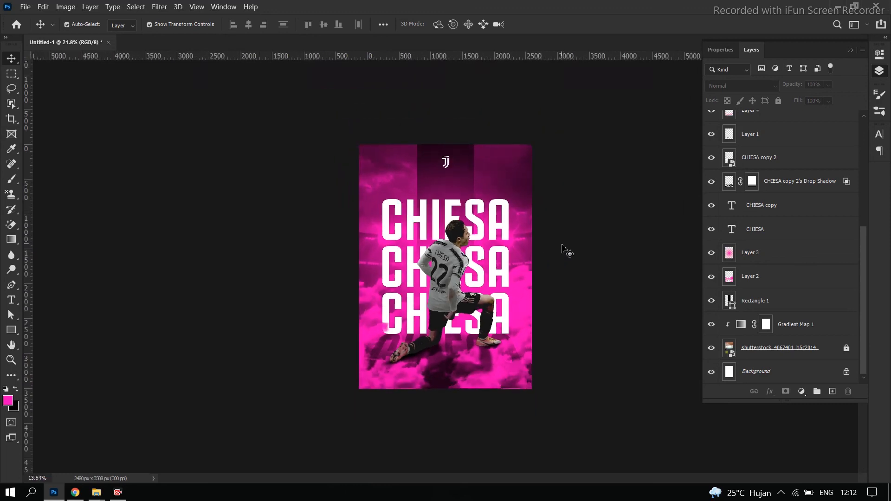
# Check the black rectangle's placement by selecting its layer, deselect it, and collapse the layer list to view the poster
pyautogui.click(451, 187)
pyautogui.click(789, 311)
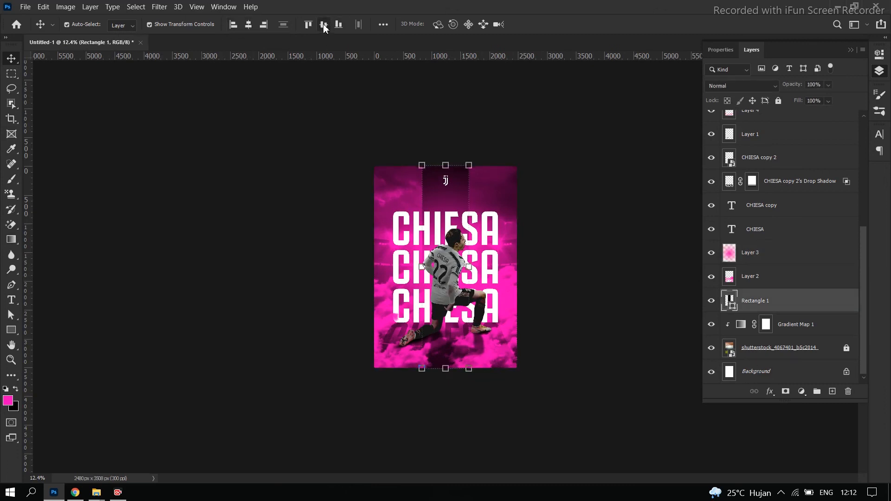
pyautogui.click(587, 182)
pyautogui.scroll(2, 598, 190)
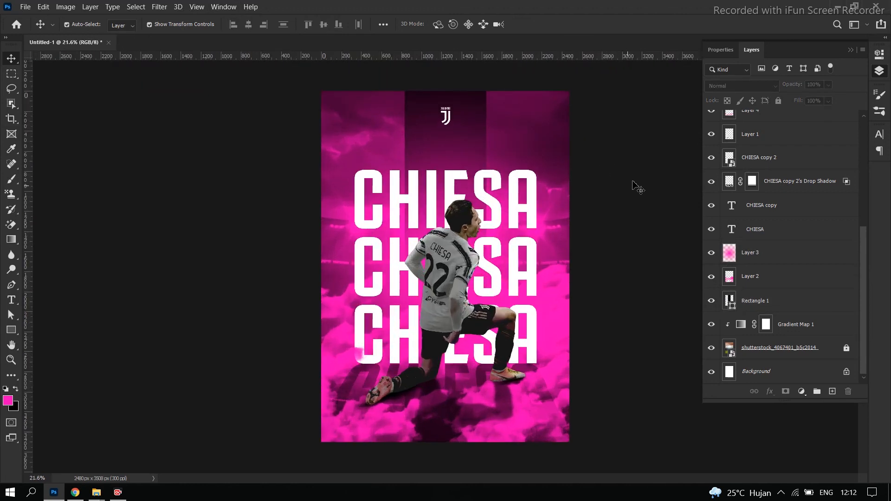
pyautogui.click(851, 50)
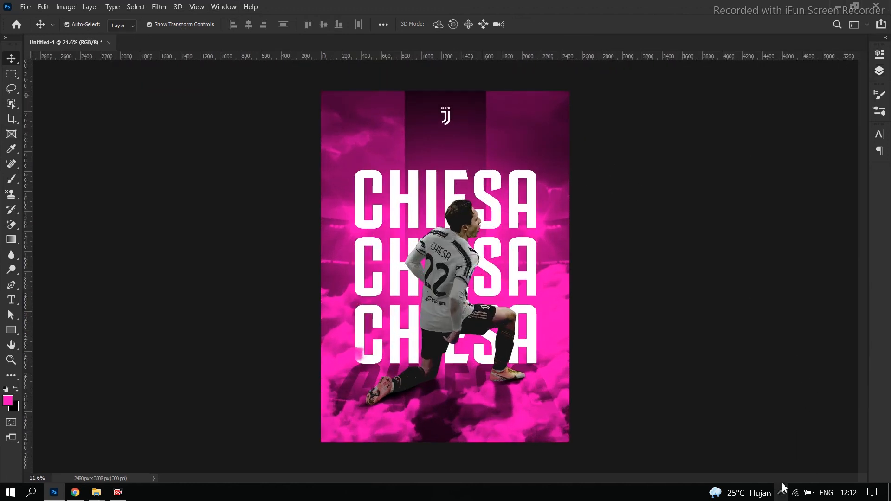